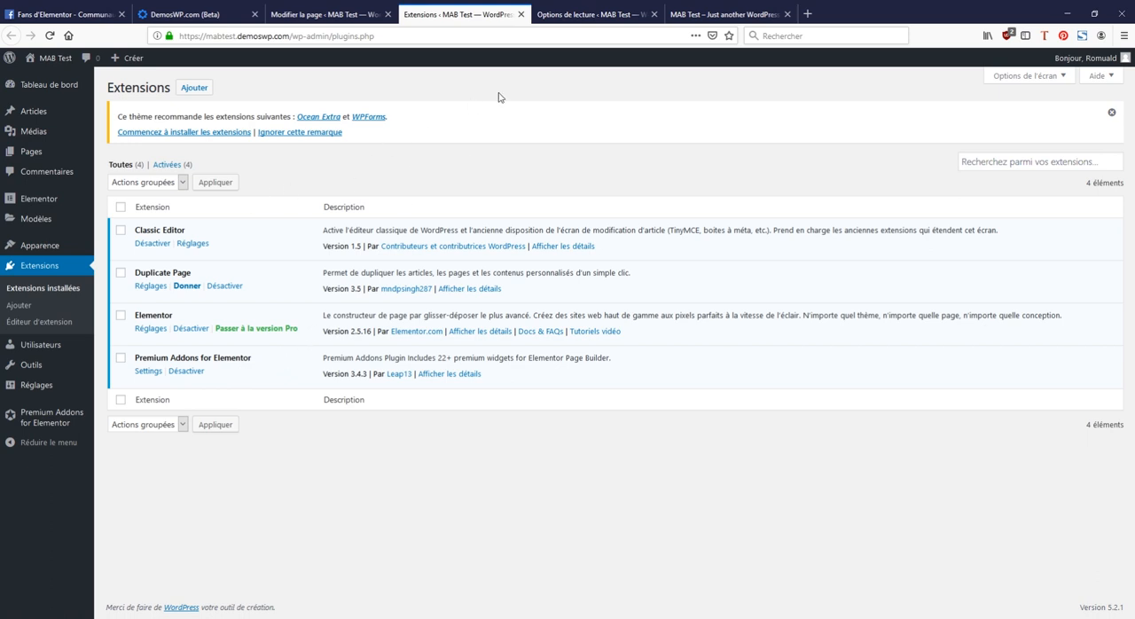
left_click(596, 16)
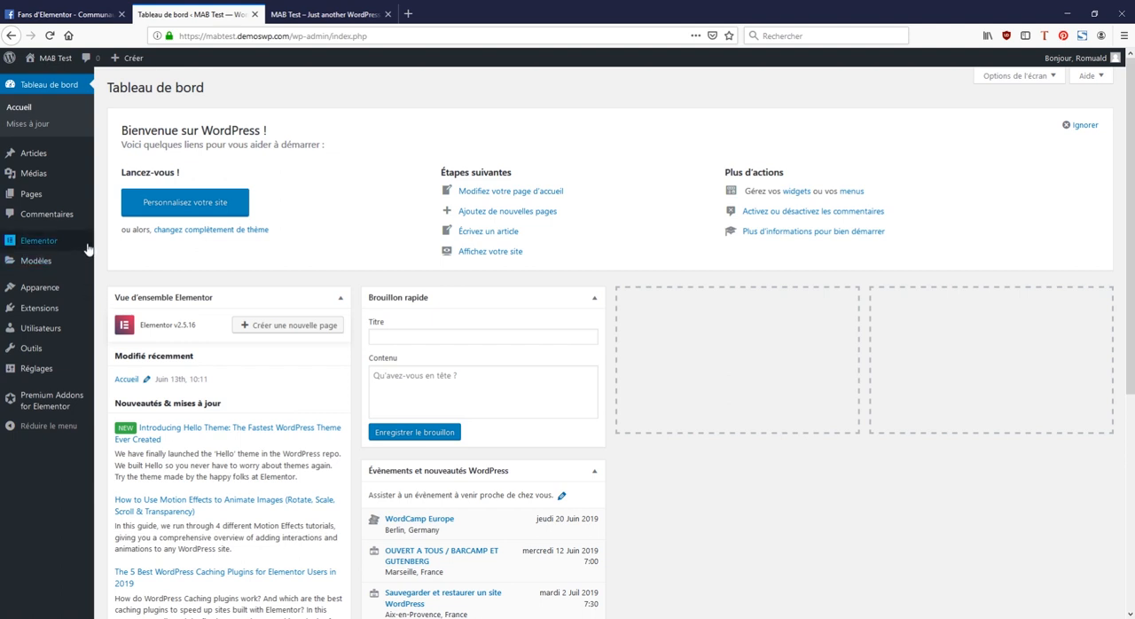
Step: Create a new template of type Page named "diapo 1" from the saved templates list
mouse_move(46, 244)
mouse_move(43, 265)
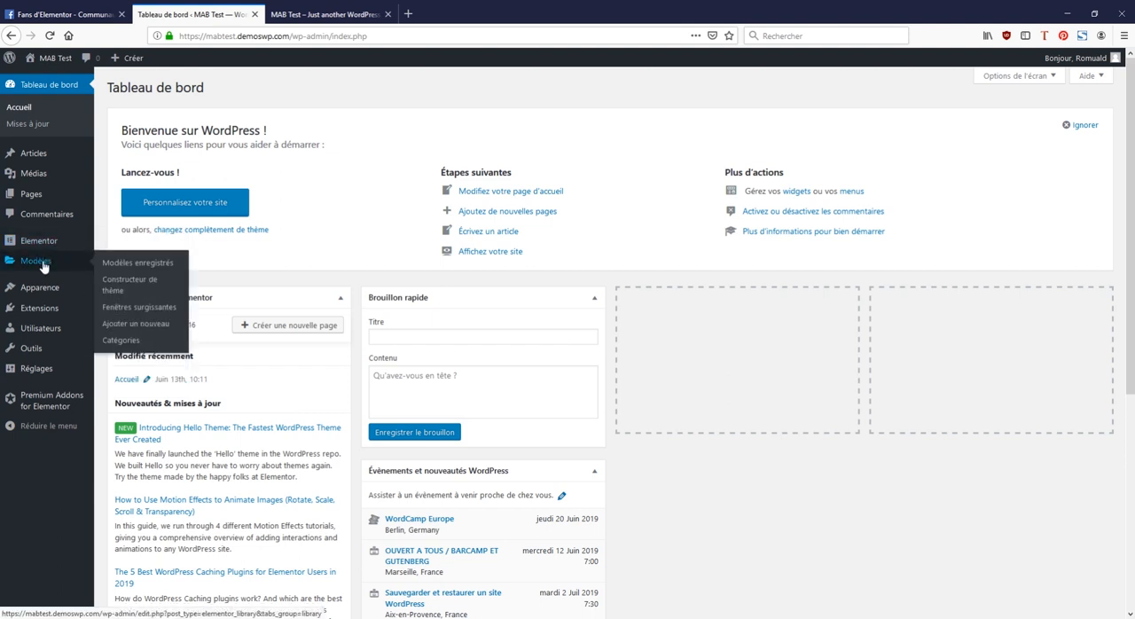
left_click(133, 265)
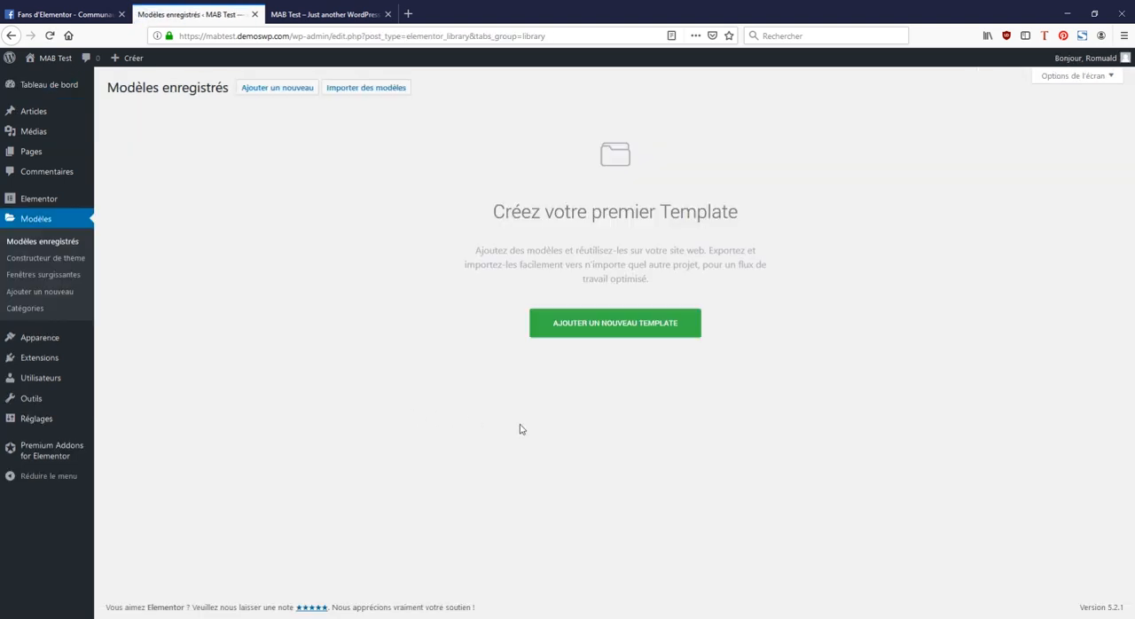
left_click(615, 327)
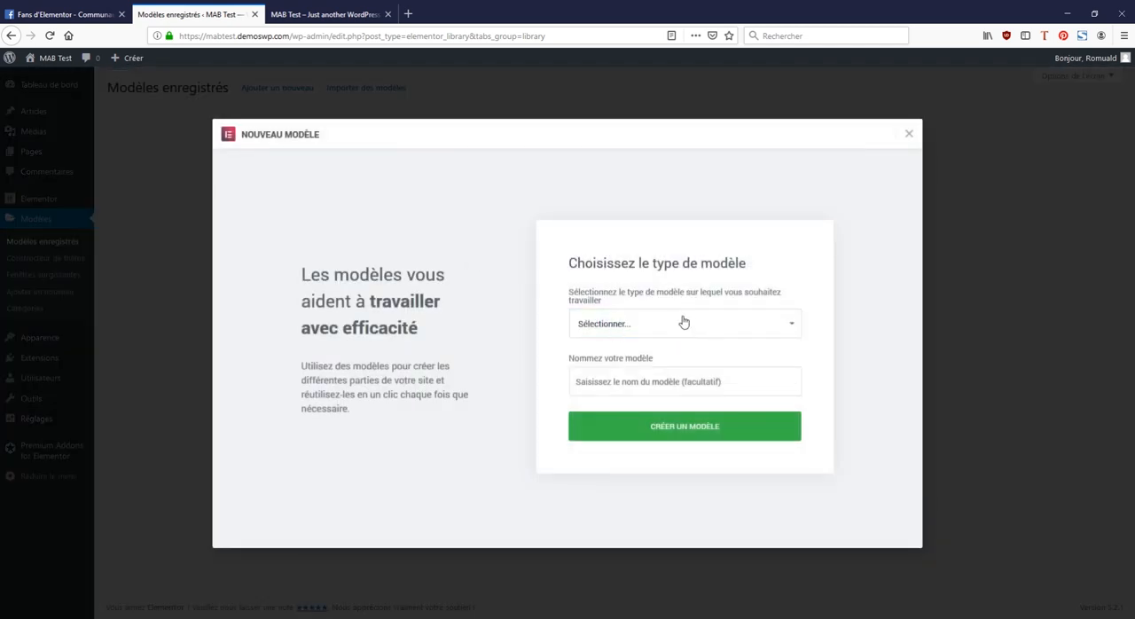
left_click(651, 365)
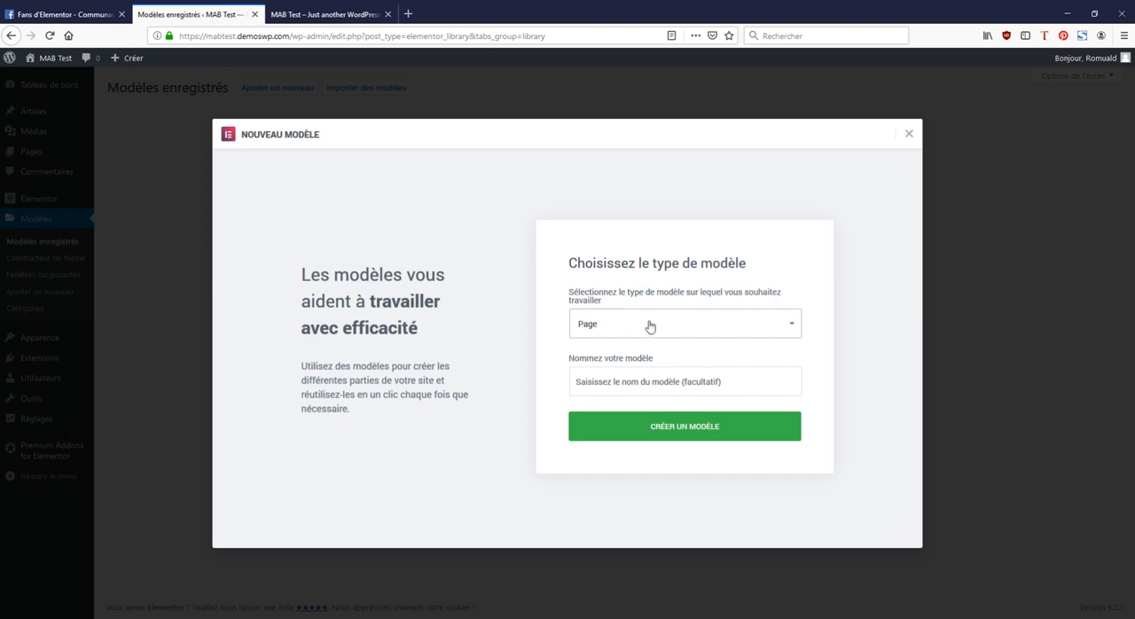
left_click(632, 379)
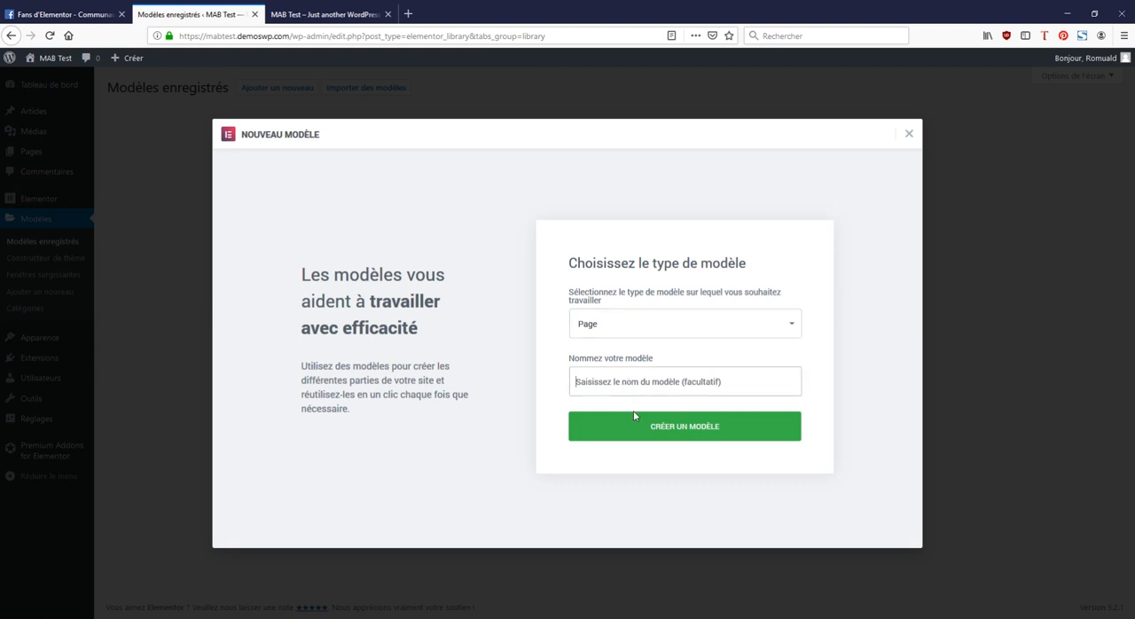
type("diapo 1")
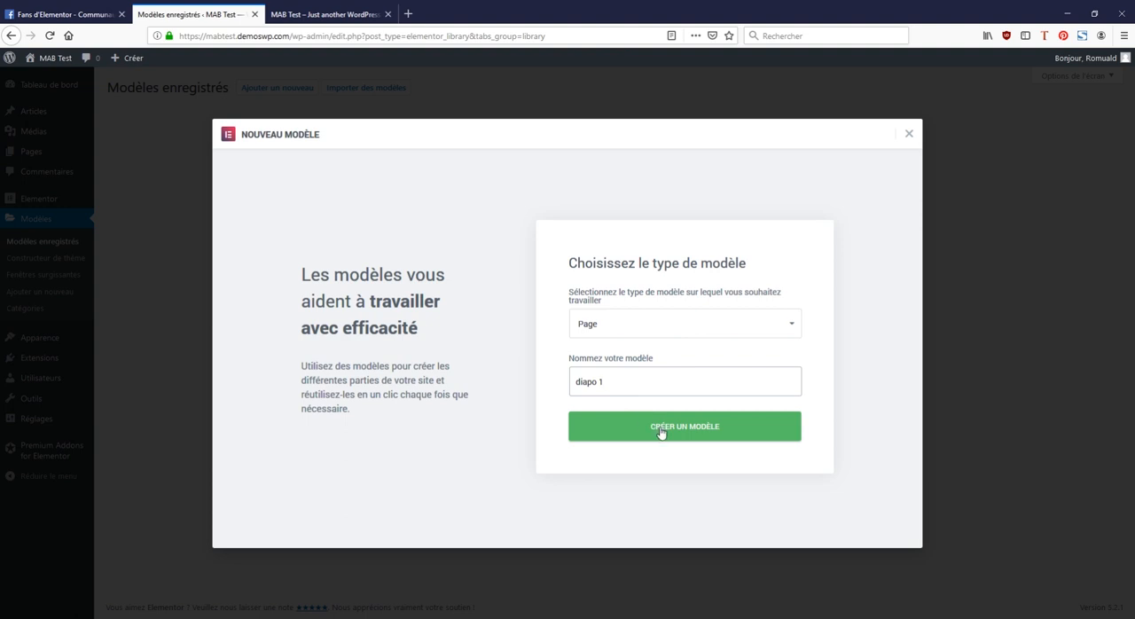
left_click(661, 432)
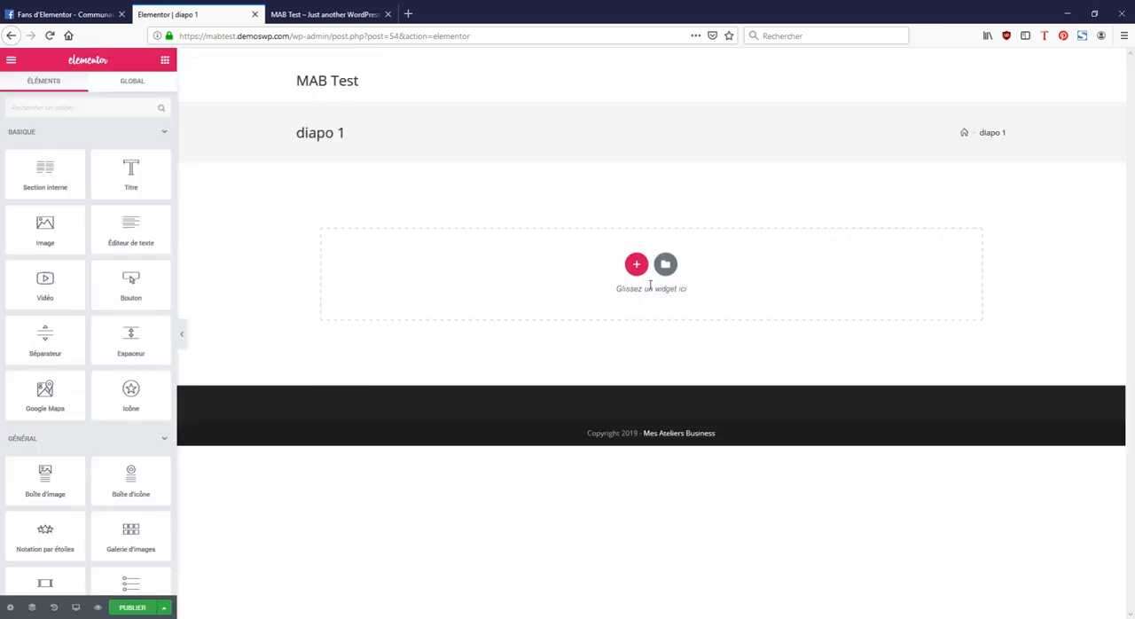
Step: Add a single-column section to the template and set its height to Adapté à l'écran
left_click(636, 266)
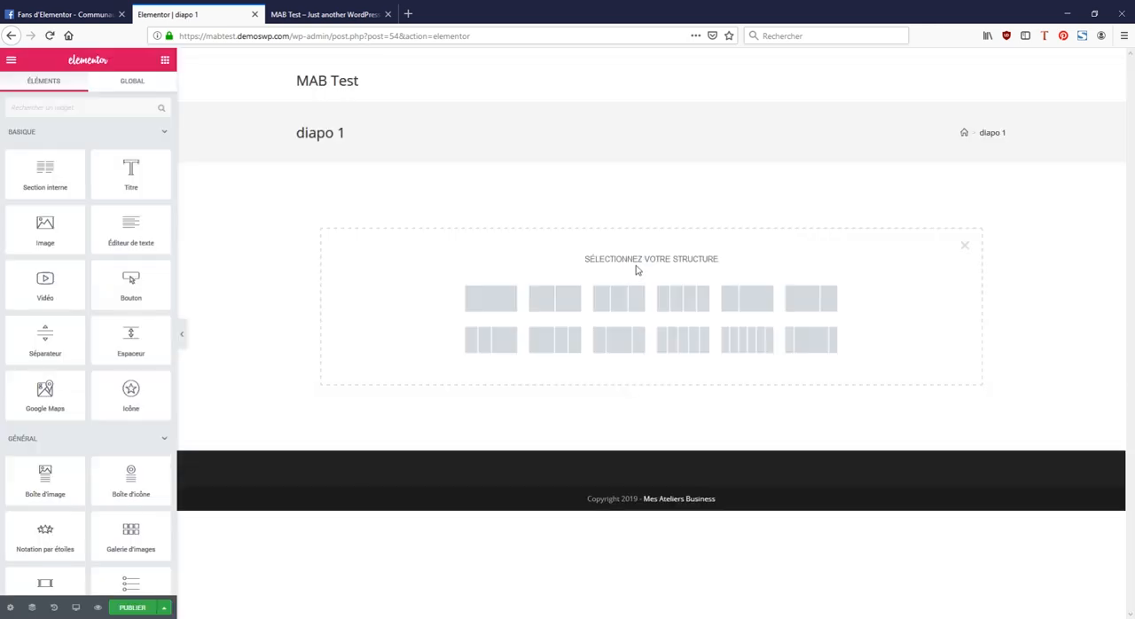
left_click(495, 301)
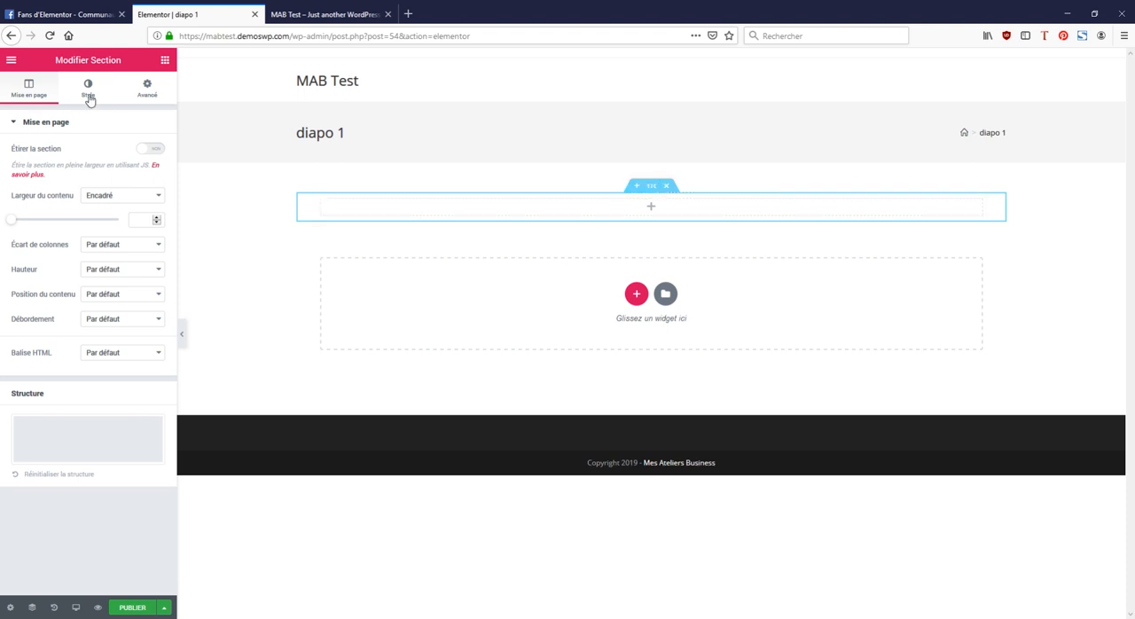
left_click(119, 298)
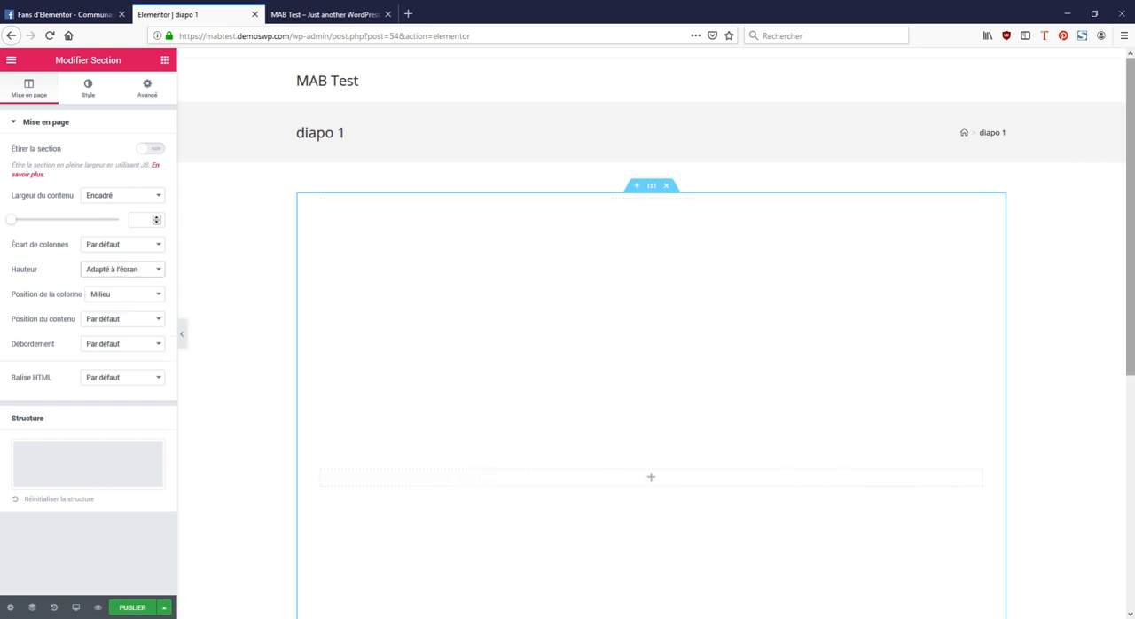
Step: Give the section a classic background with the image 2.jpg from the media library
left_click_drag(1132, 179, 1132, 266)
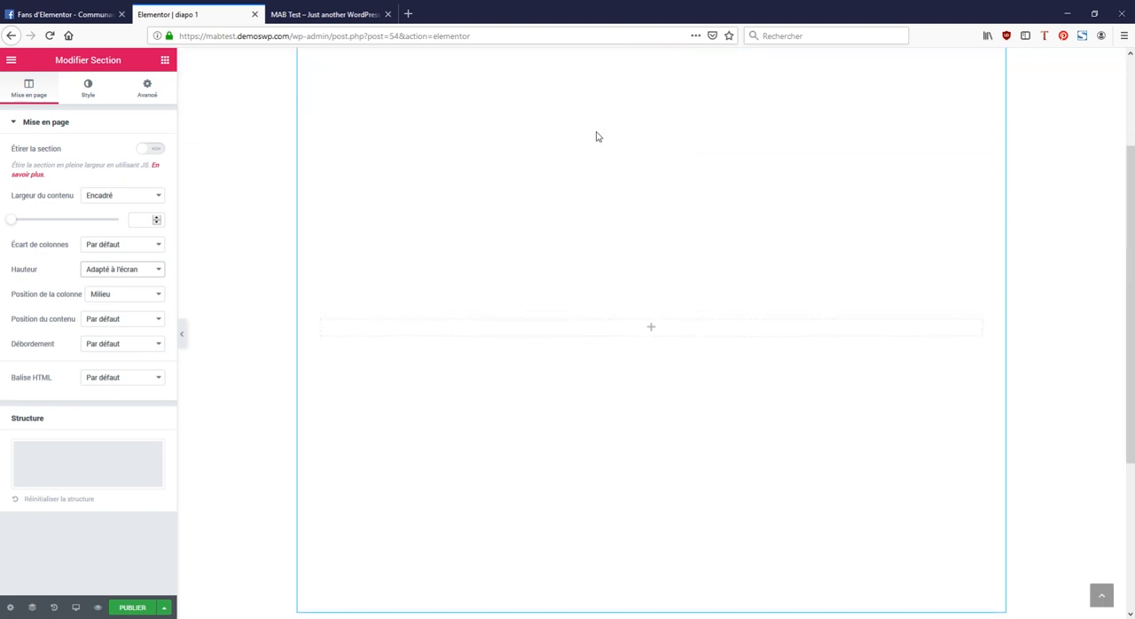
left_click(88, 94)
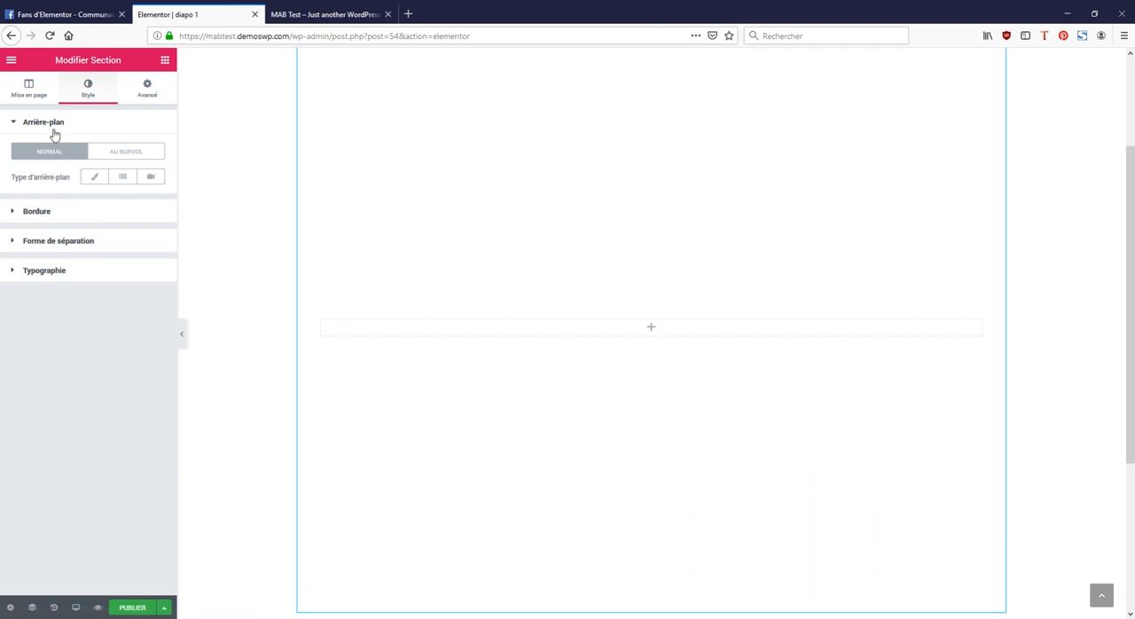
left_click(93, 180)
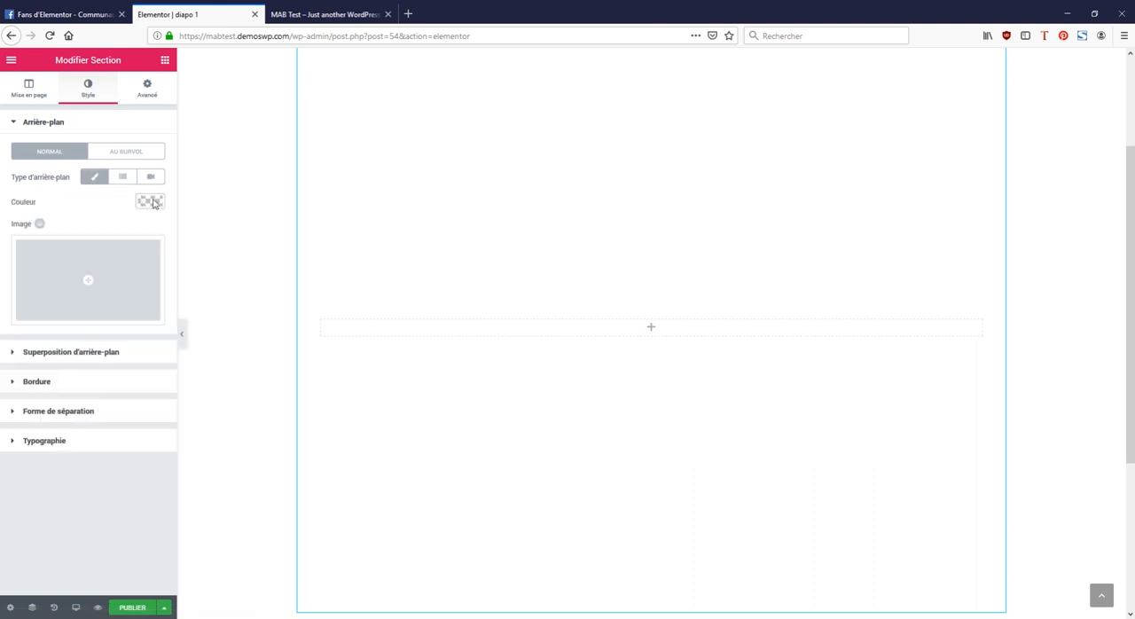
left_click(131, 263)
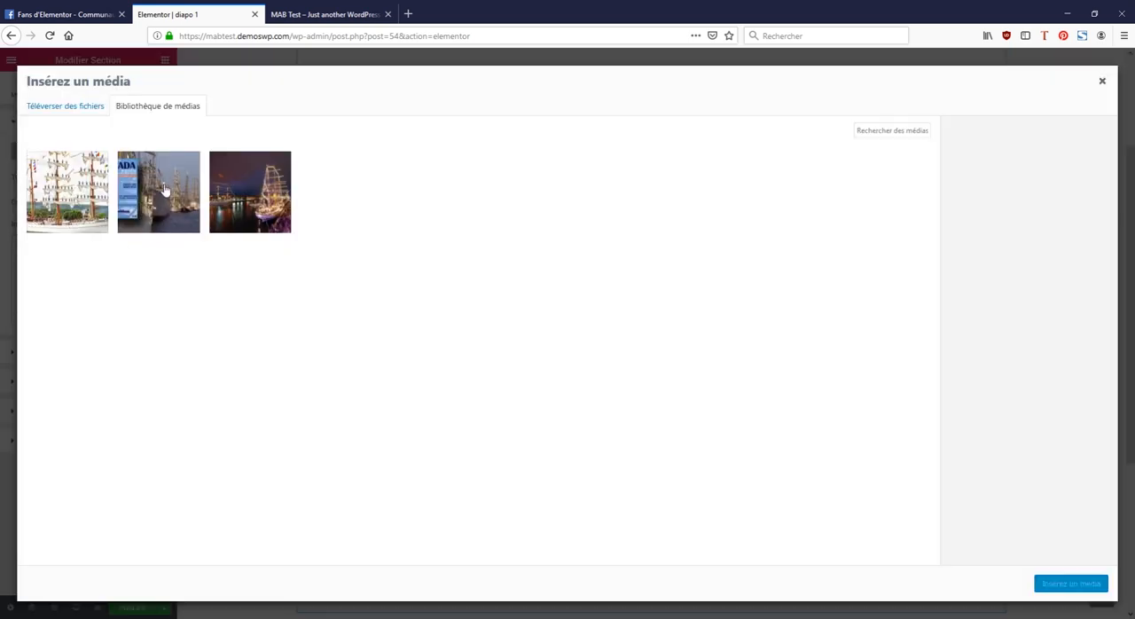
left_click(164, 190)
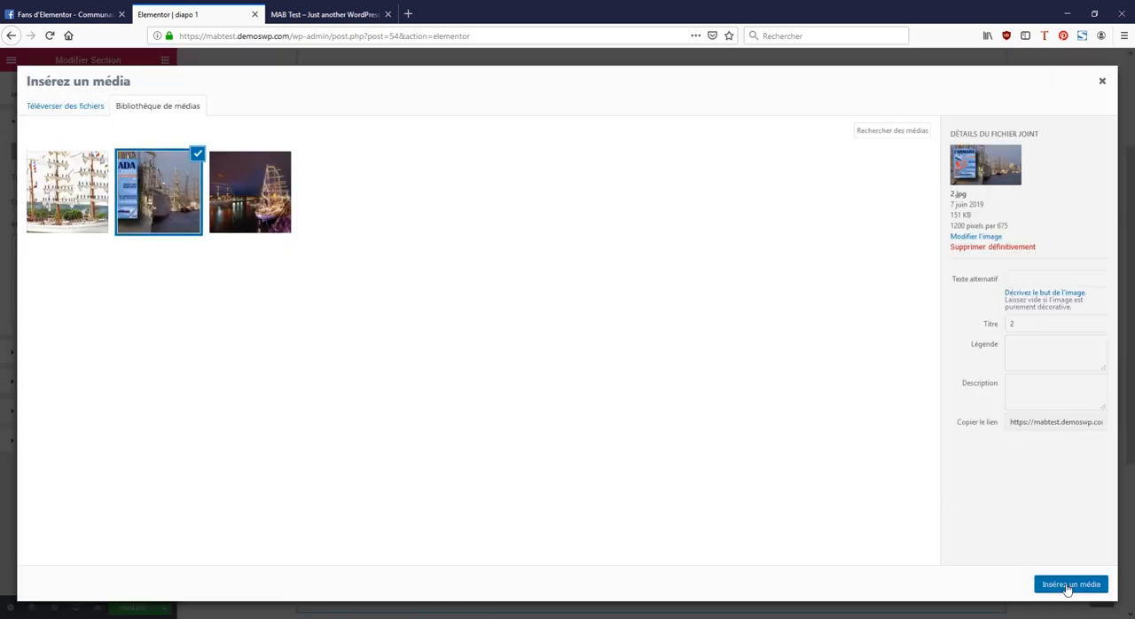
left_click(1068, 585)
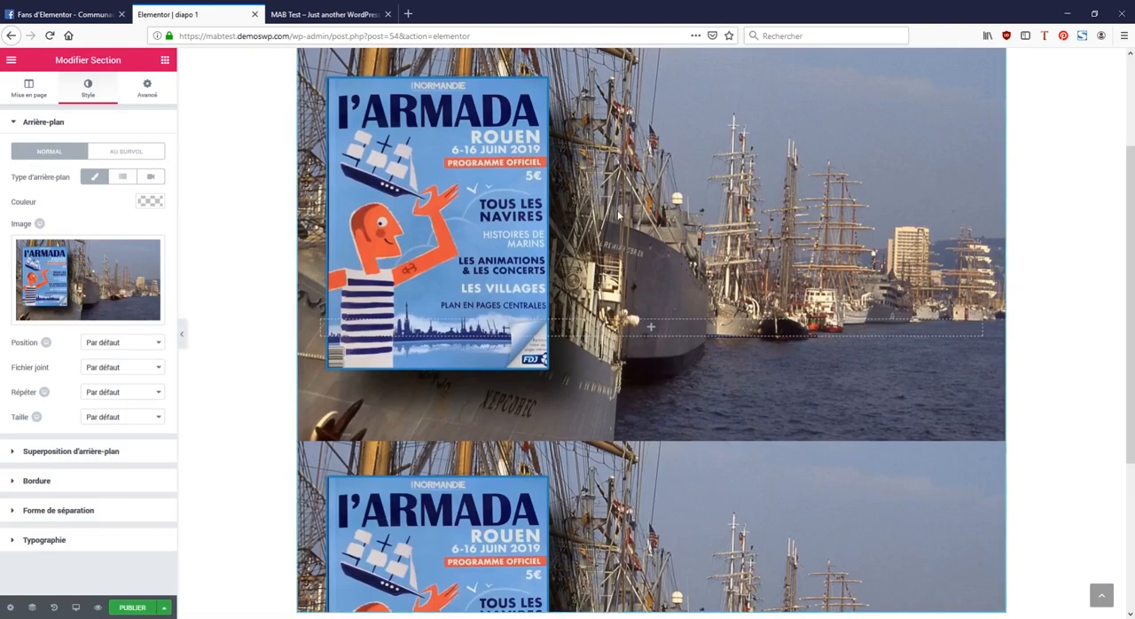
Step: Set the section's background image repeat to Non-répété and its size to Couvrir, and check the coverage
scroll(618, 215, "down", 3)
scroll(618, 215, "up", 1)
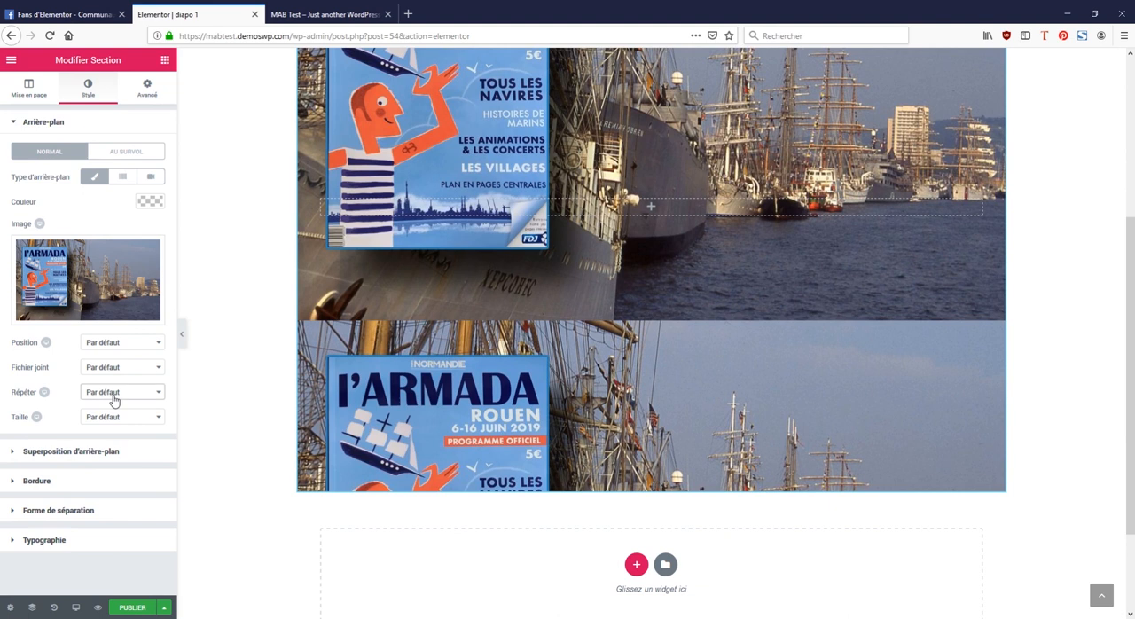
left_click(124, 424)
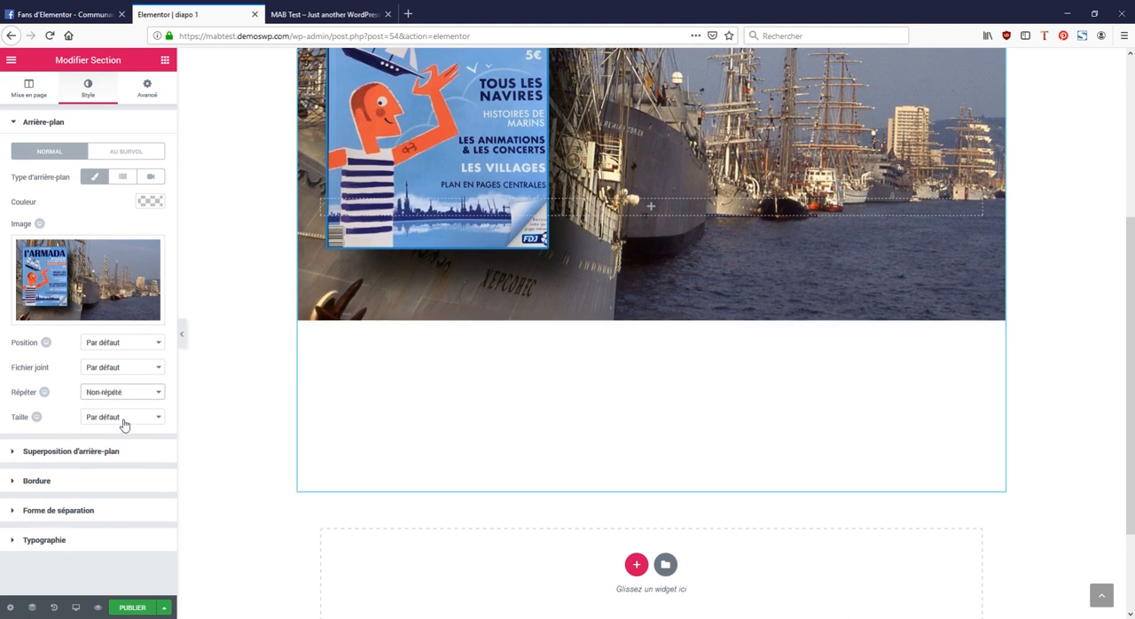
scroll(439, 328, "up", 3)
scroll(439, 328, "down", 3)
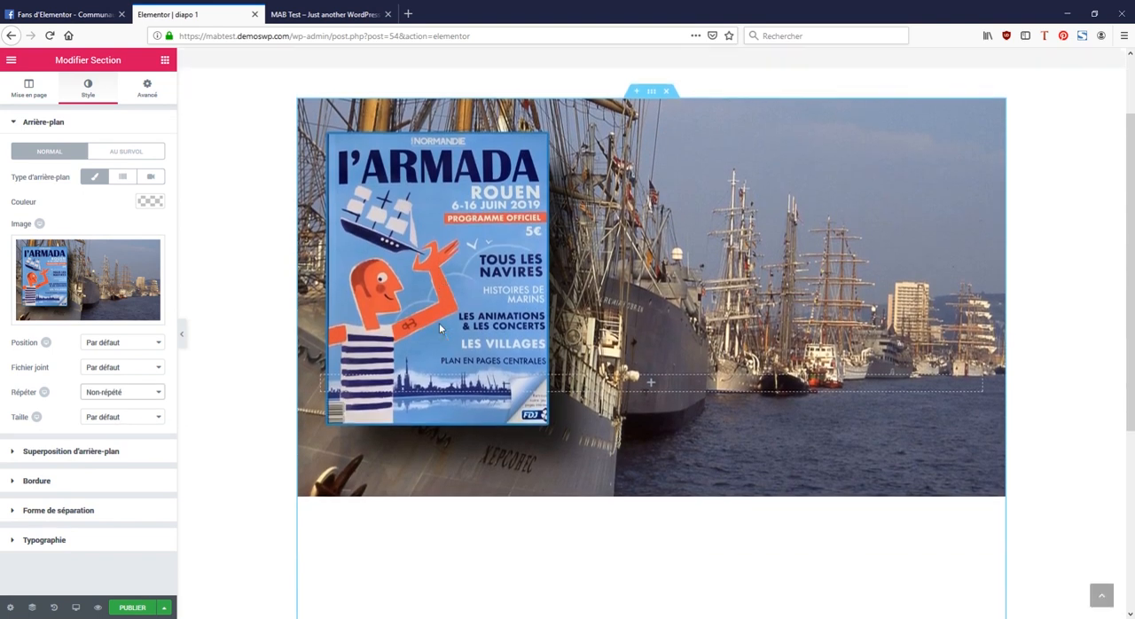
left_click(111, 420)
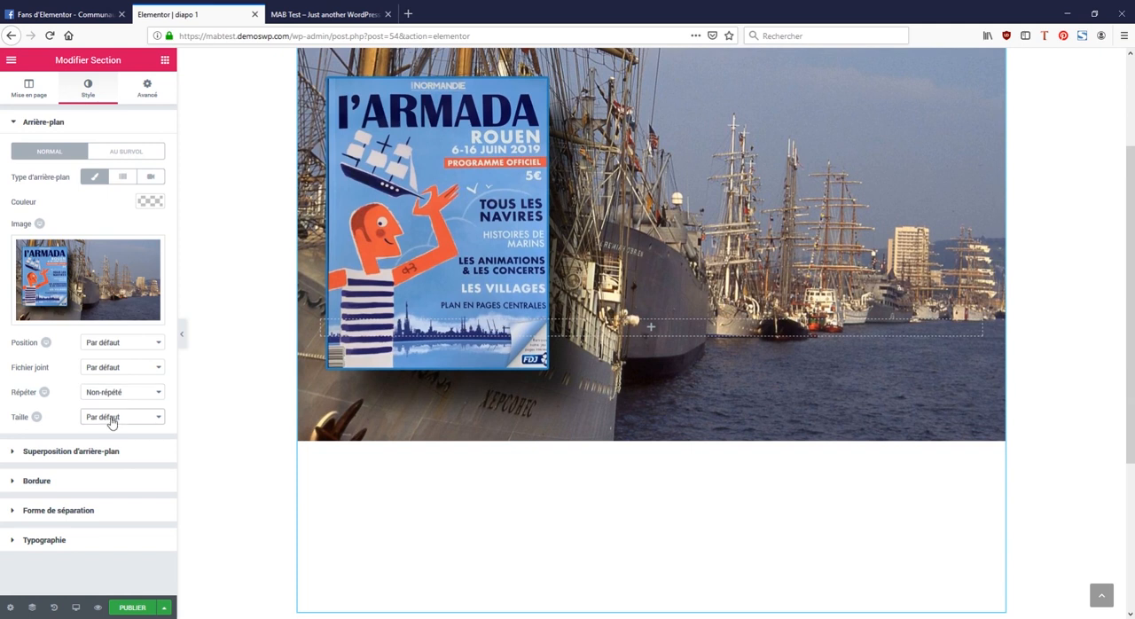
left_click(134, 460)
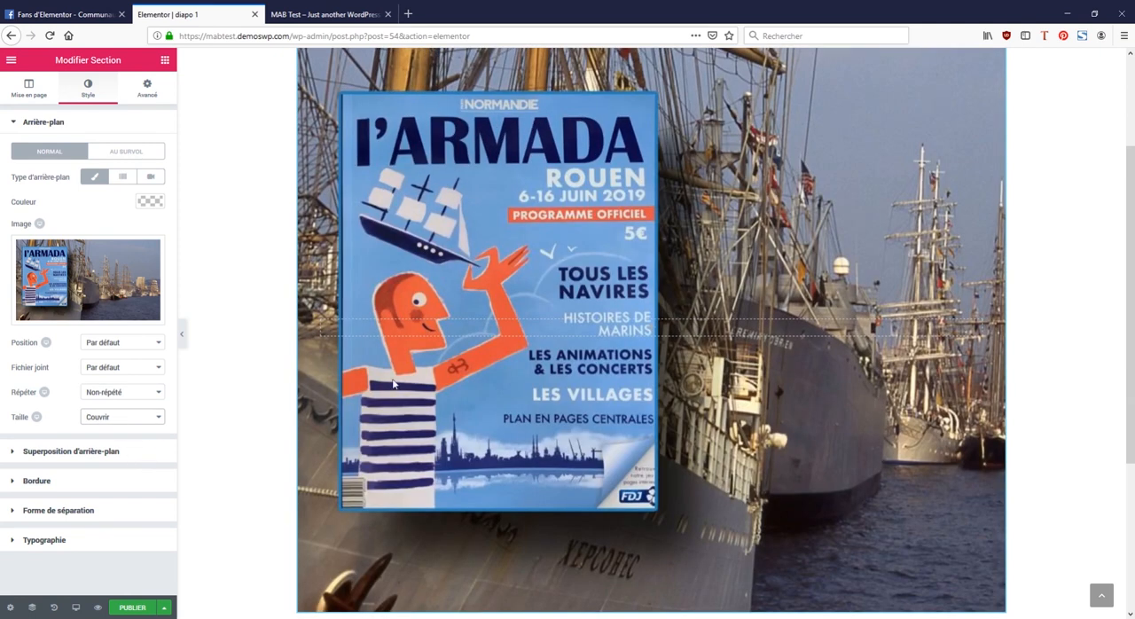
scroll(1052, 342, "down", 2)
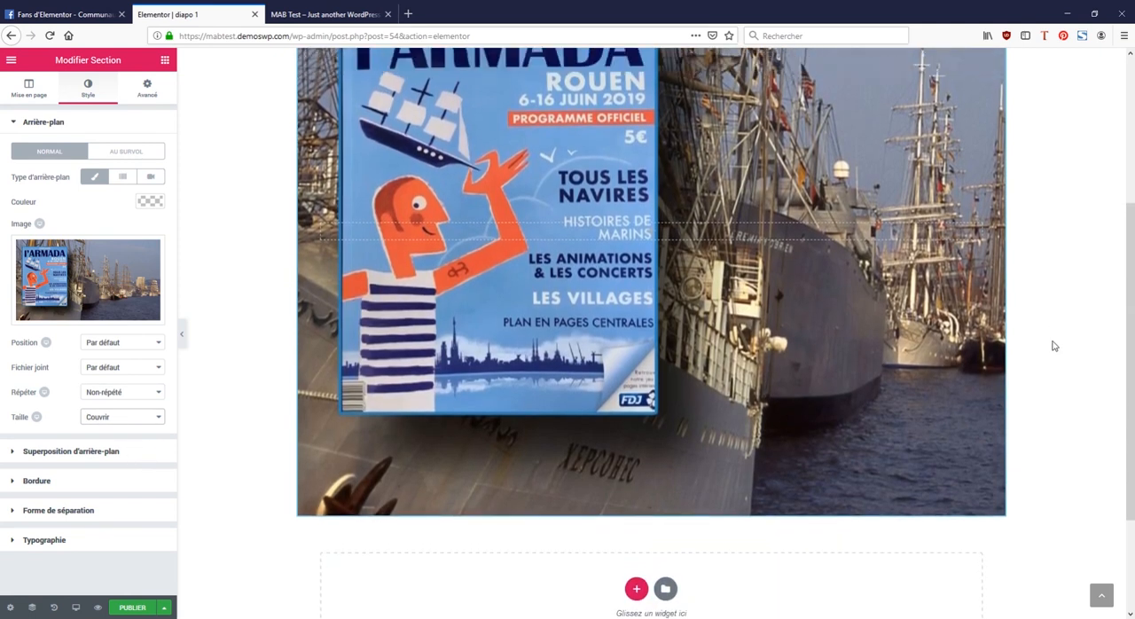
scroll(1051, 344, "up", 2)
scroll(1052, 343, "up", 2)
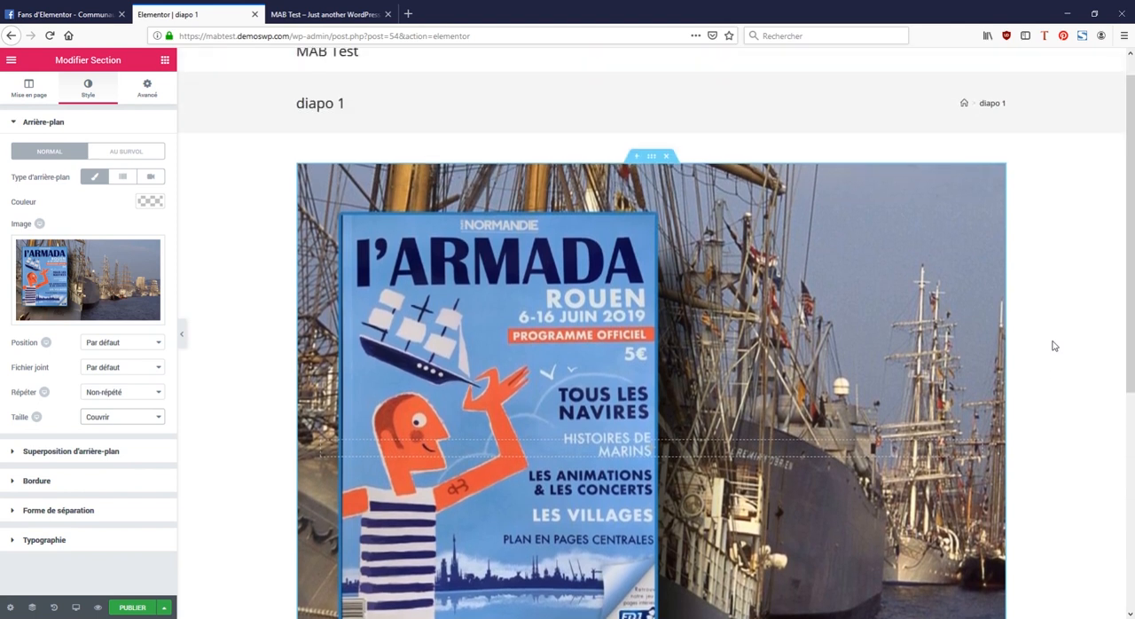
scroll(1054, 343, "down", 2)
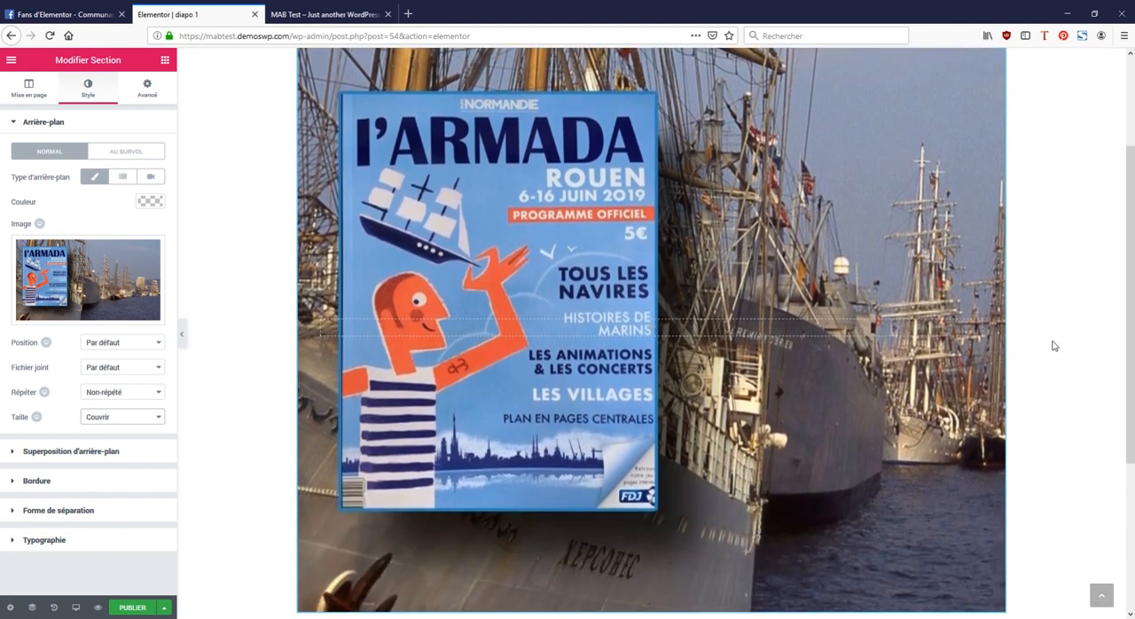
Step: Insert an inner section into the section's column and delete its second column
left_click(164, 60)
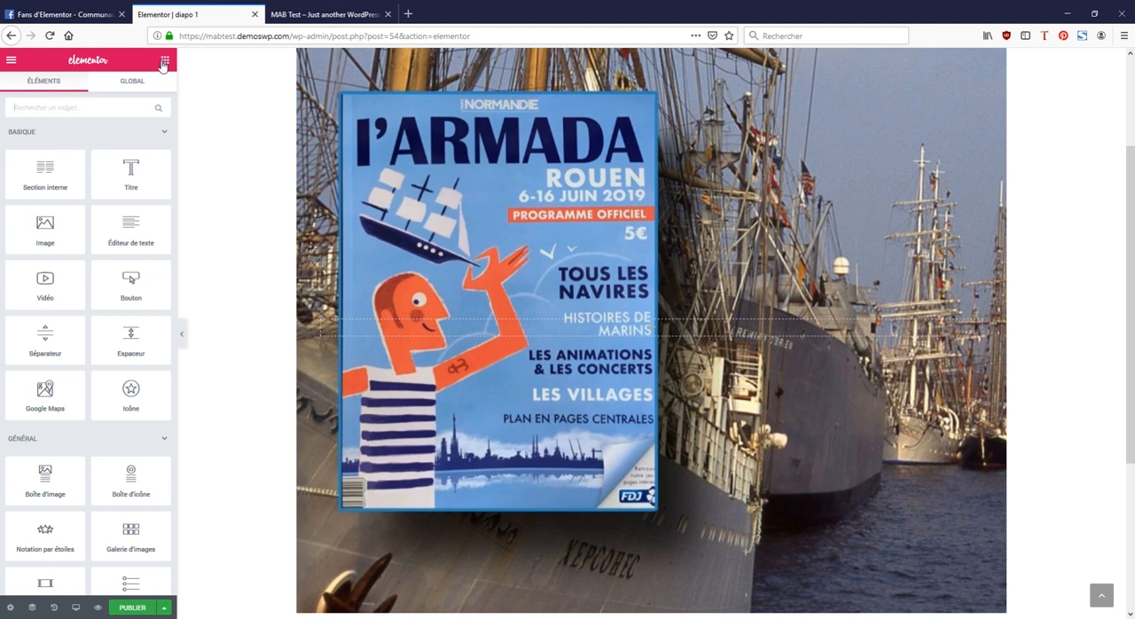
left_click_drag(48, 172, 641, 331)
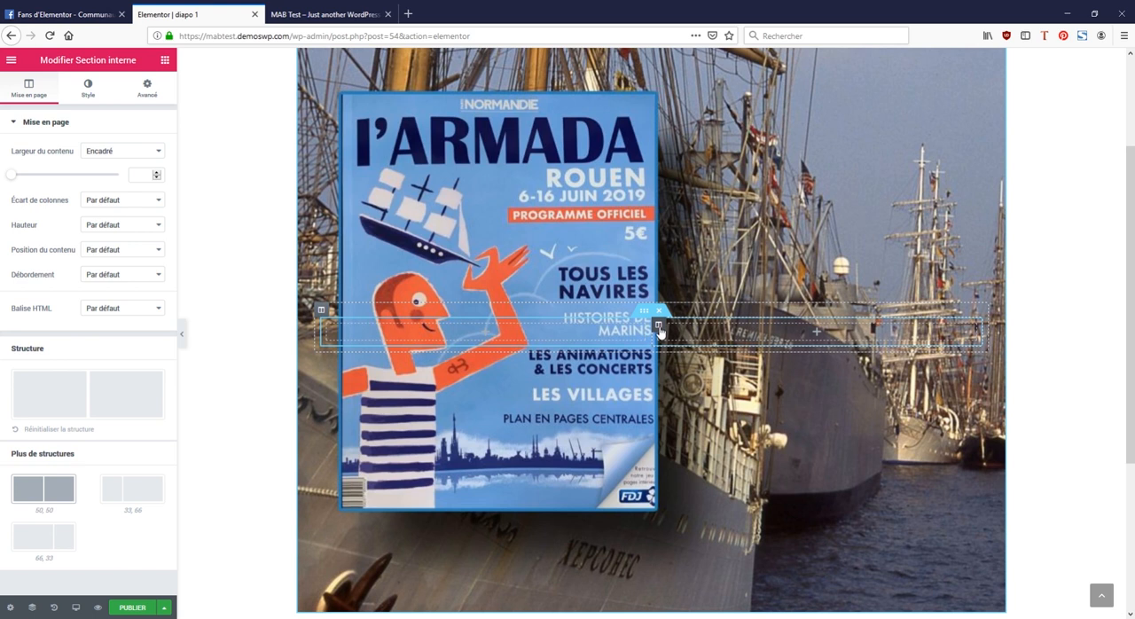
right_click(659, 333)
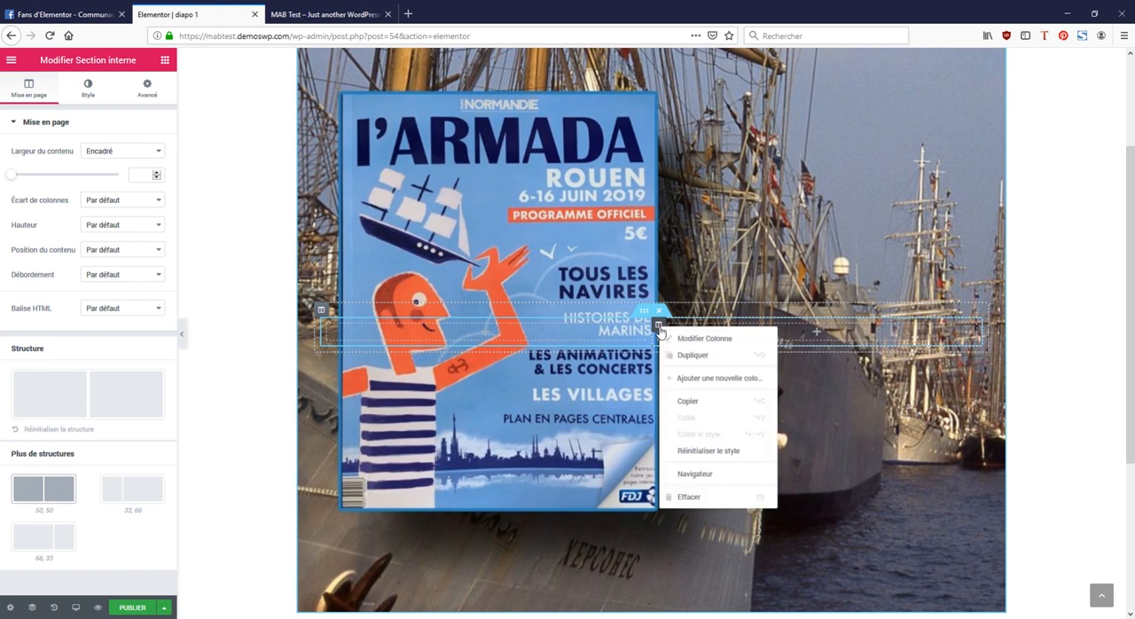
left_click(691, 496)
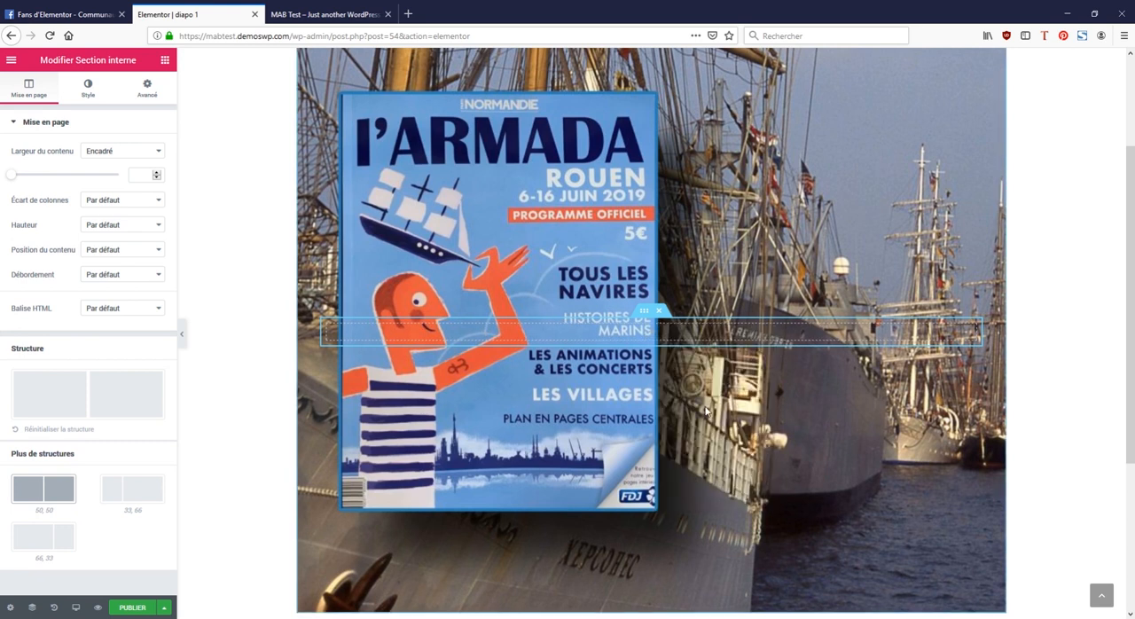
Step: Place a text editor widget in the inner section and remove its sentence "Cliquez sur le bouton modifier pour changer ce texte."
left_click(165, 62)
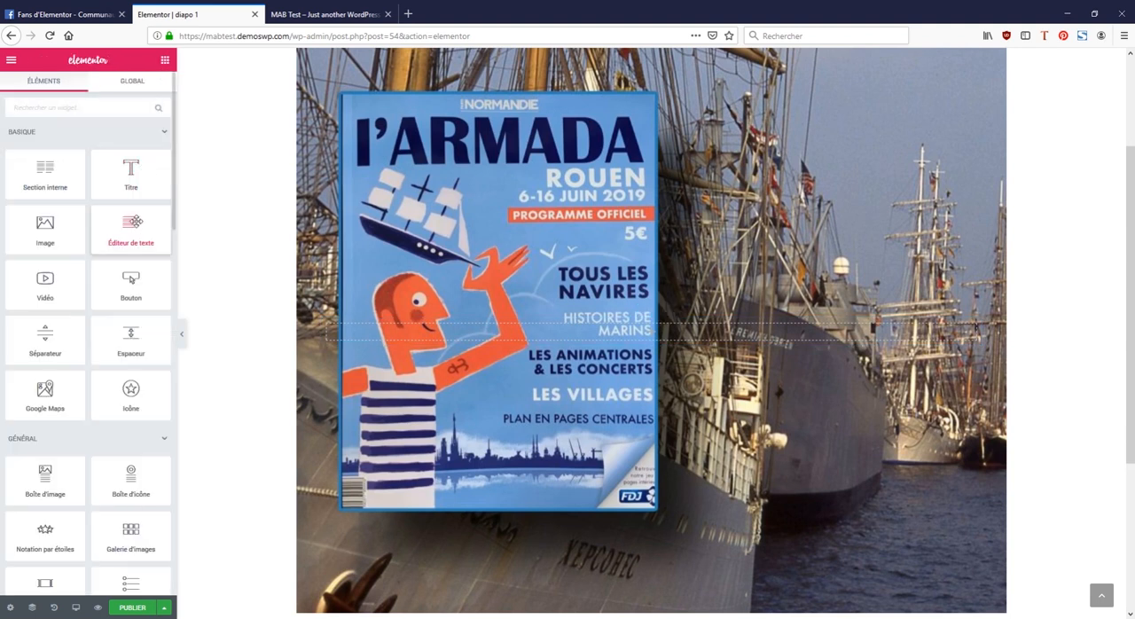
left_click_drag(135, 222, 667, 337)
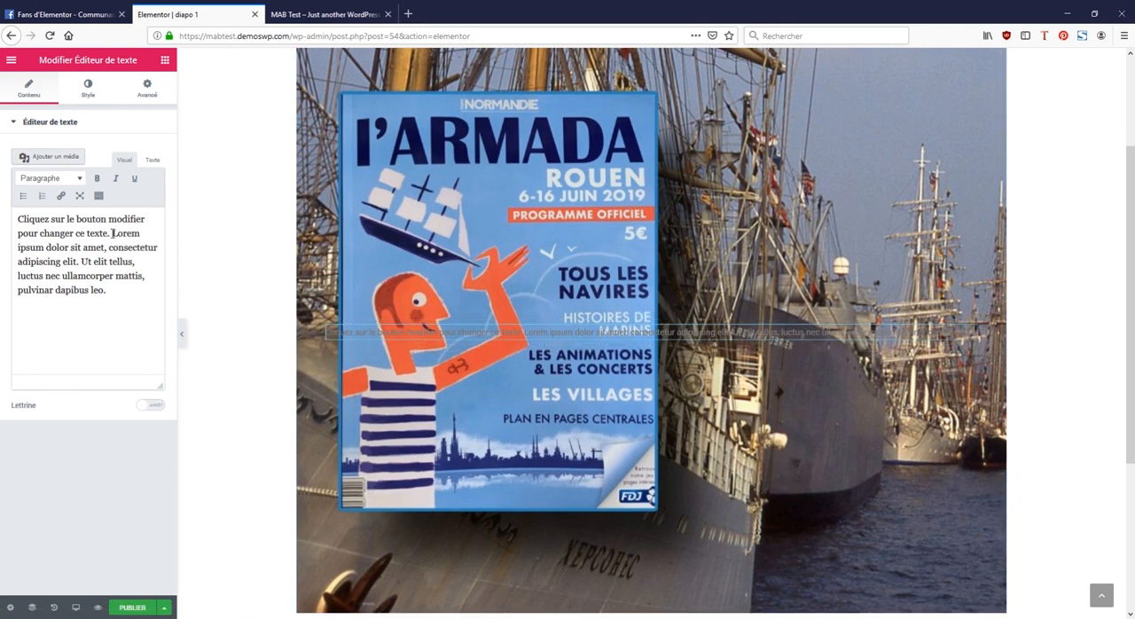
left_click_drag(113, 233, 1, 189)
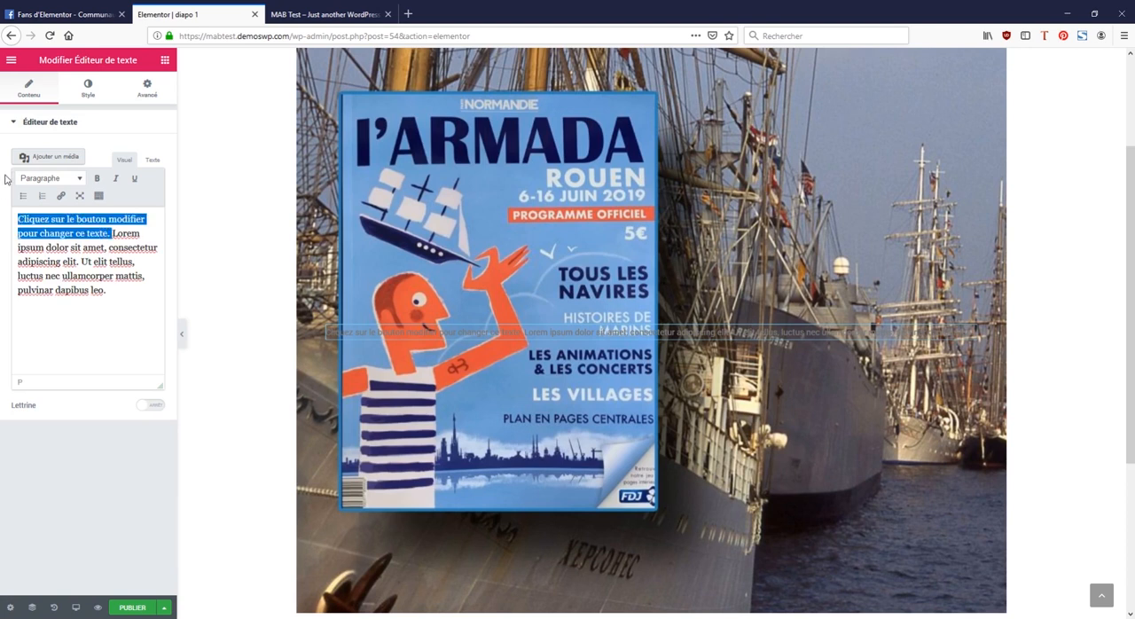
key("BackSpace")
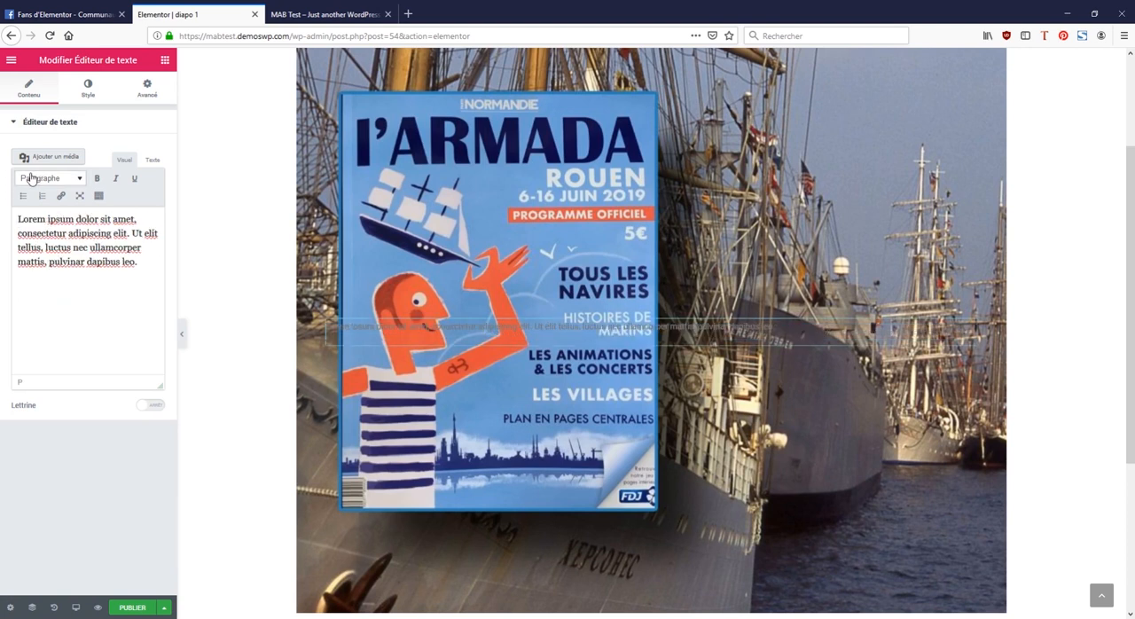
Step: Set the text editor widget's text colour to white (#ffffff) and its alignment to Centré
left_click(88, 86)
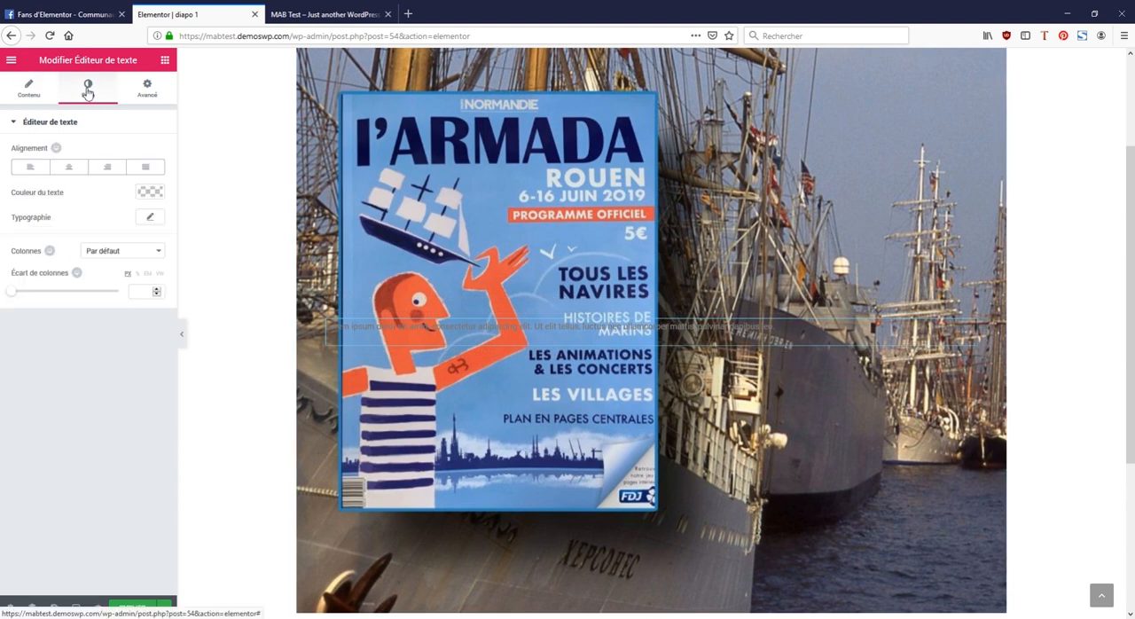
left_click(151, 191)
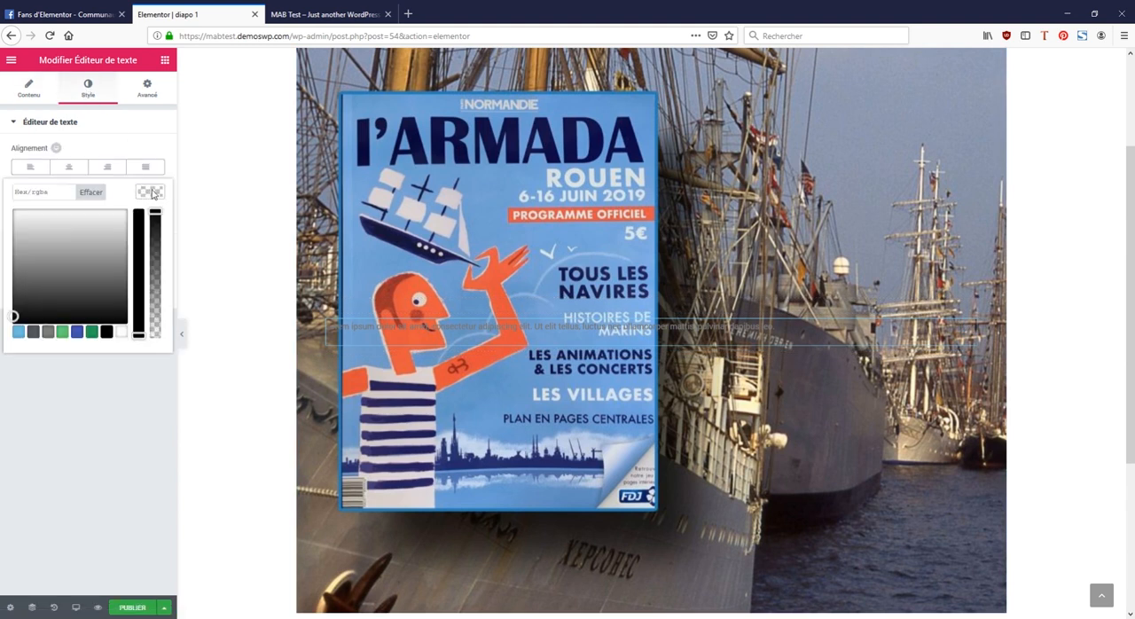
left_click(105, 331)
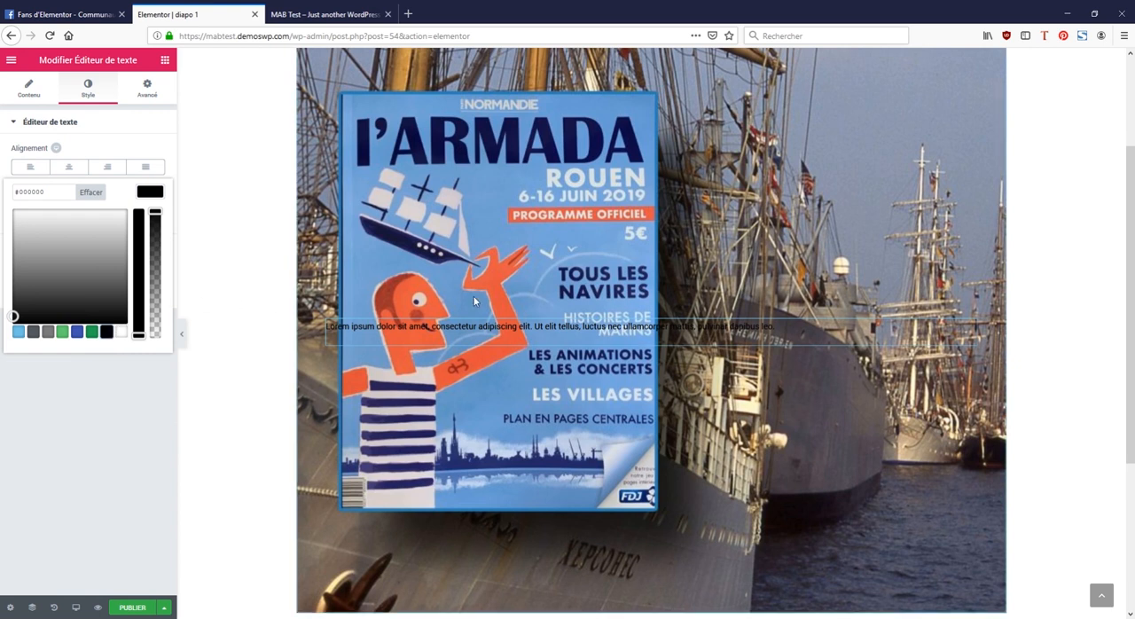
left_click(120, 332)
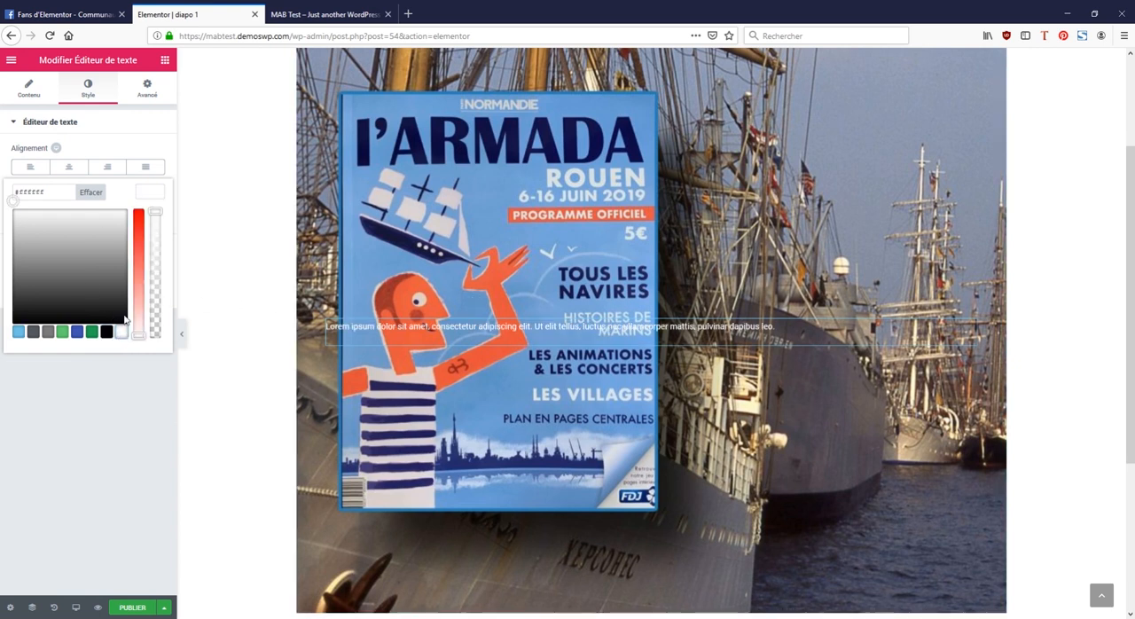
left_click(70, 168)
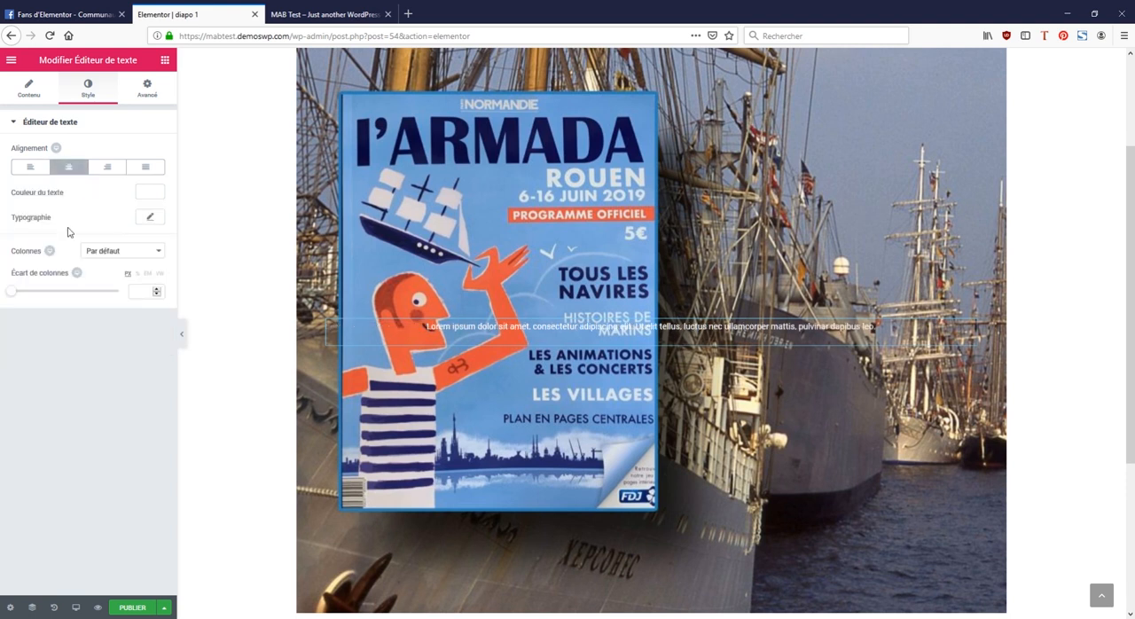
Step: Give the text widget a classic black background with 0.7 opacity, rgba(0,0,0,0.7)
left_click(148, 91)
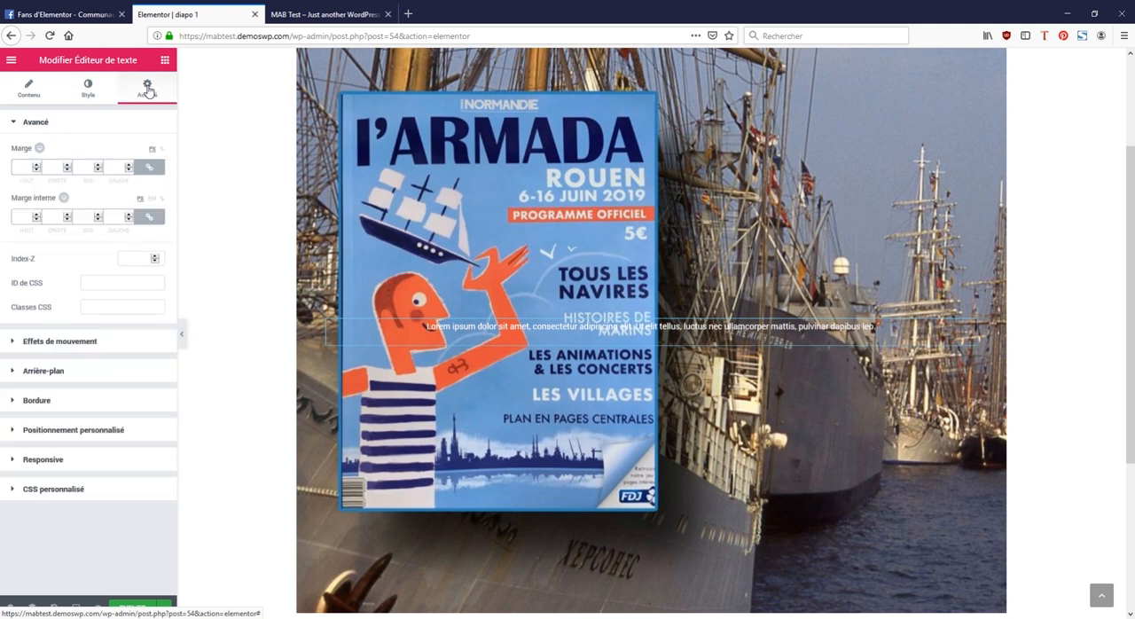
left_click(39, 371)
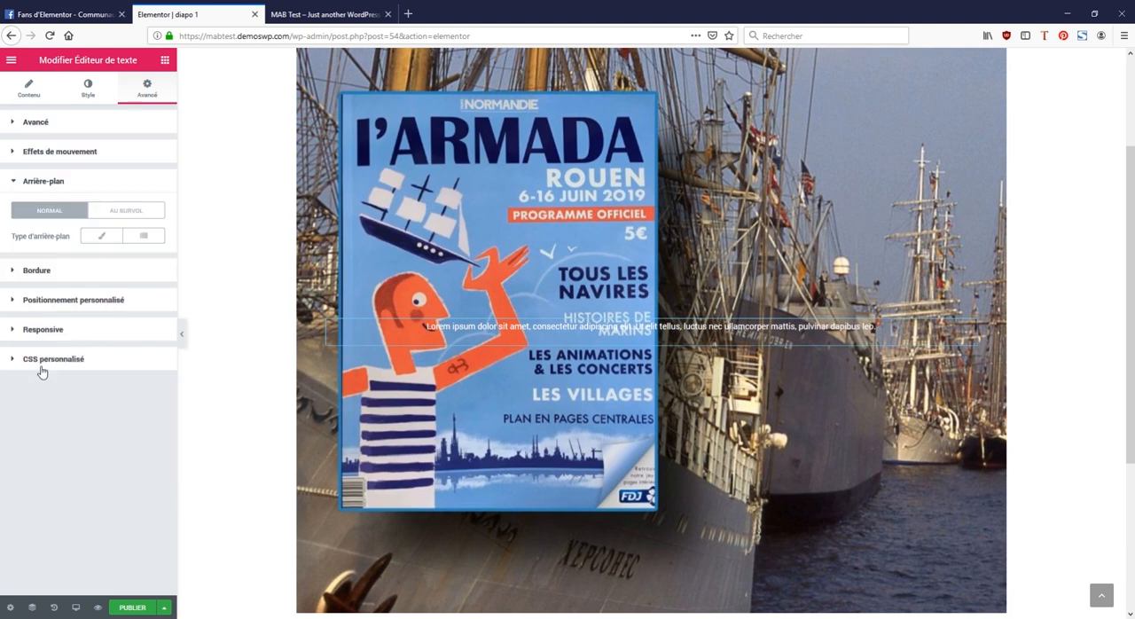
left_click(95, 236)
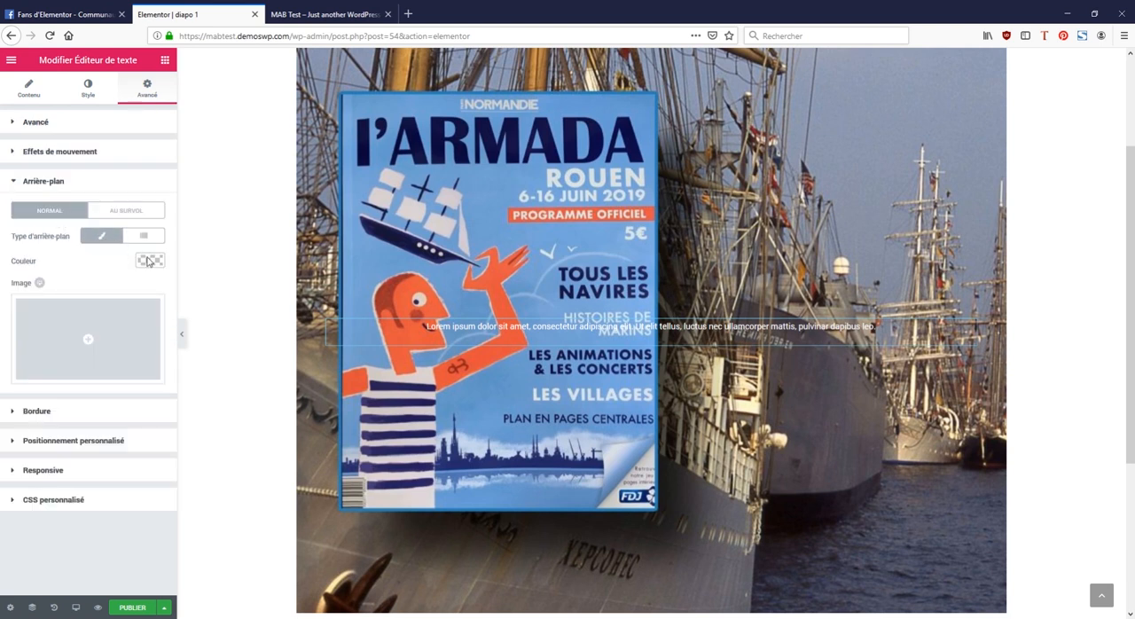
left_click(148, 260)
left_click(105, 400)
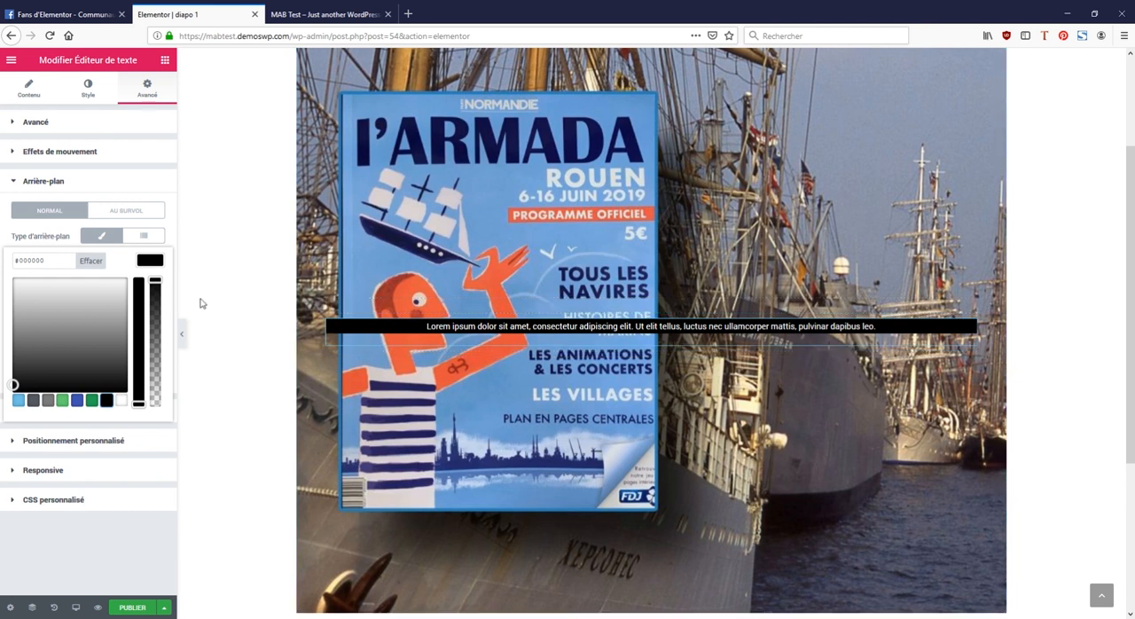
left_click_drag(156, 280, 157, 317)
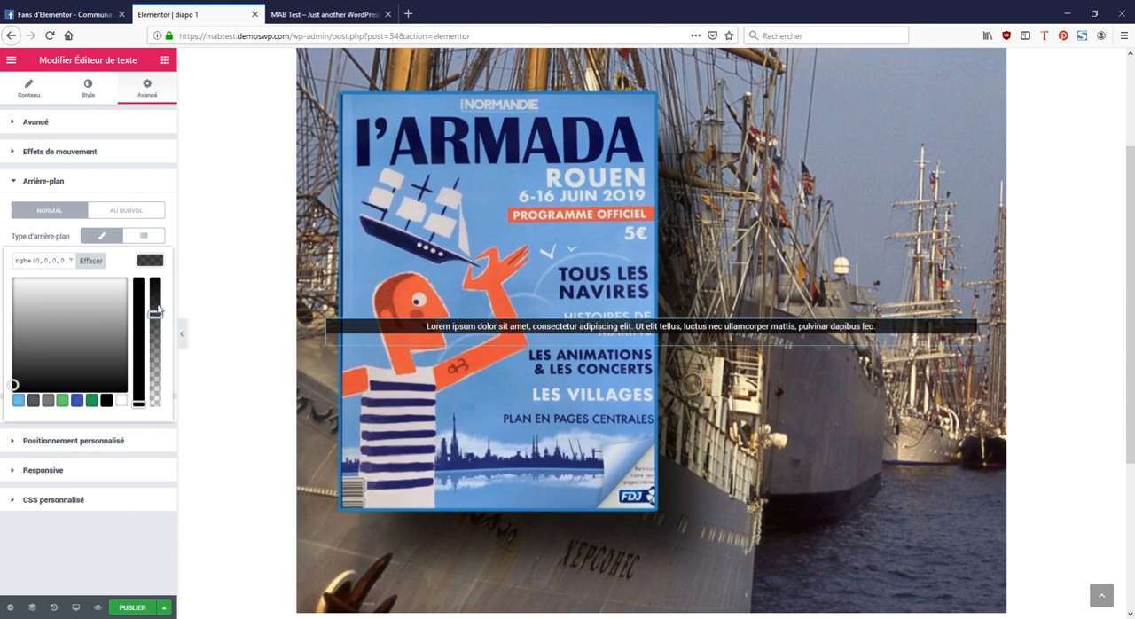
double_click(70, 261)
type("7")
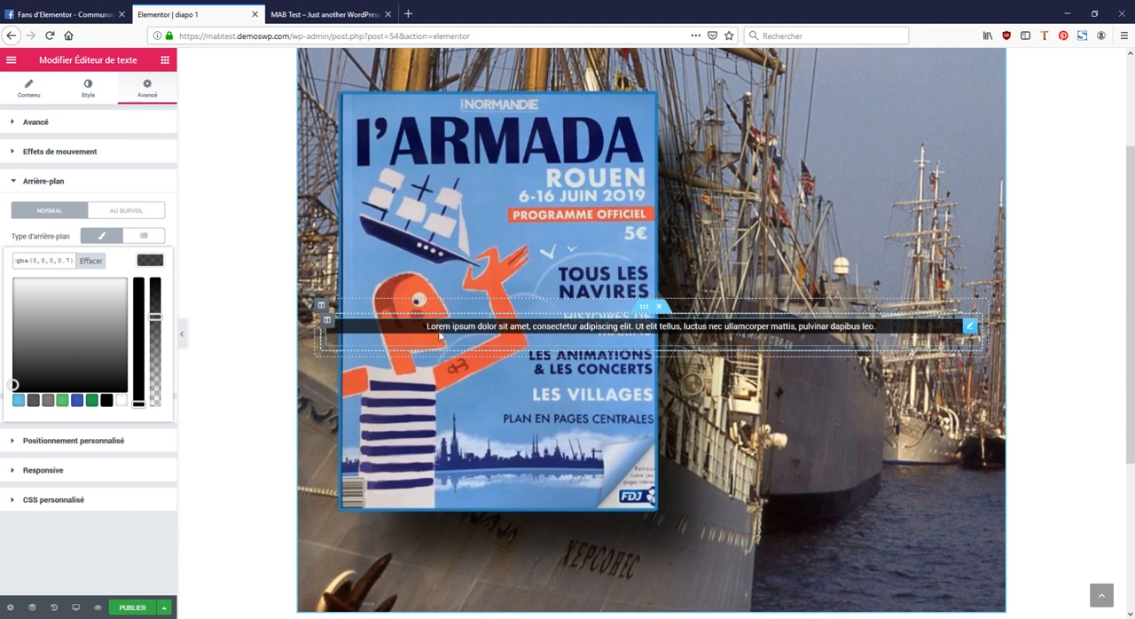
Step: Set the text widget's inner margin to 10 on all sides, then unlink the values and raise the top one to 25
left_click(41, 123)
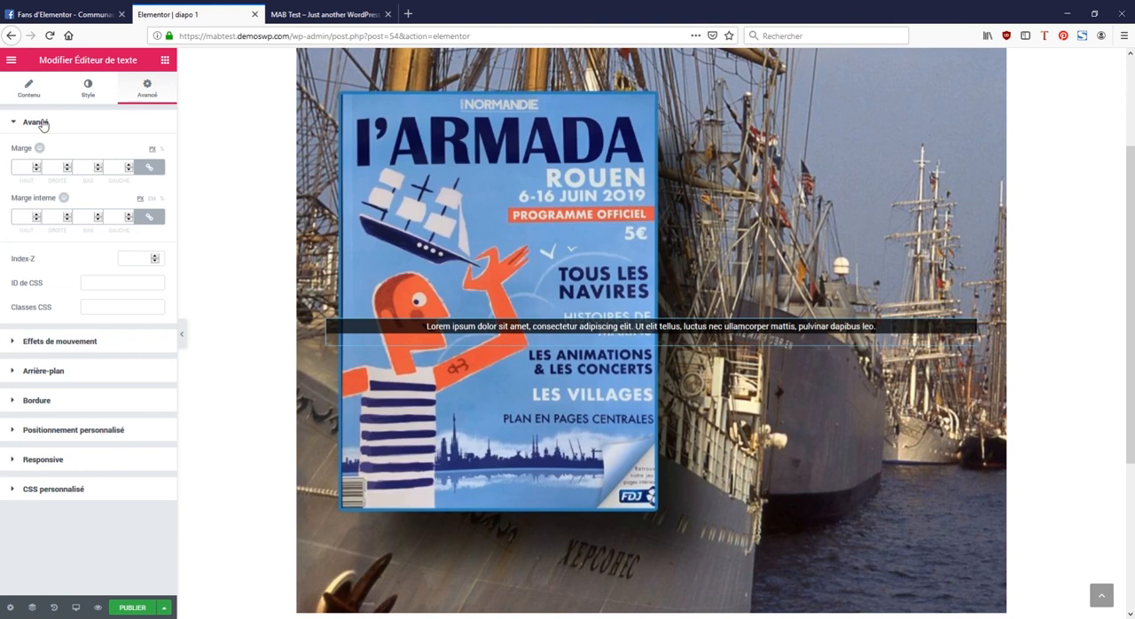
left_click(31, 215)
type("10")
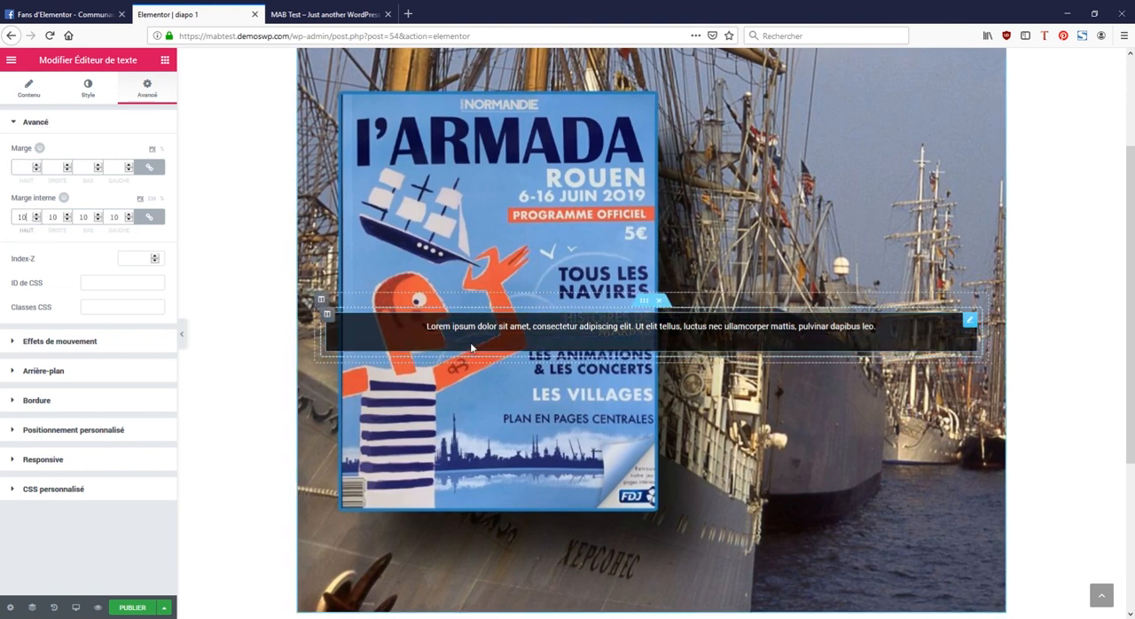
left_click(150, 221)
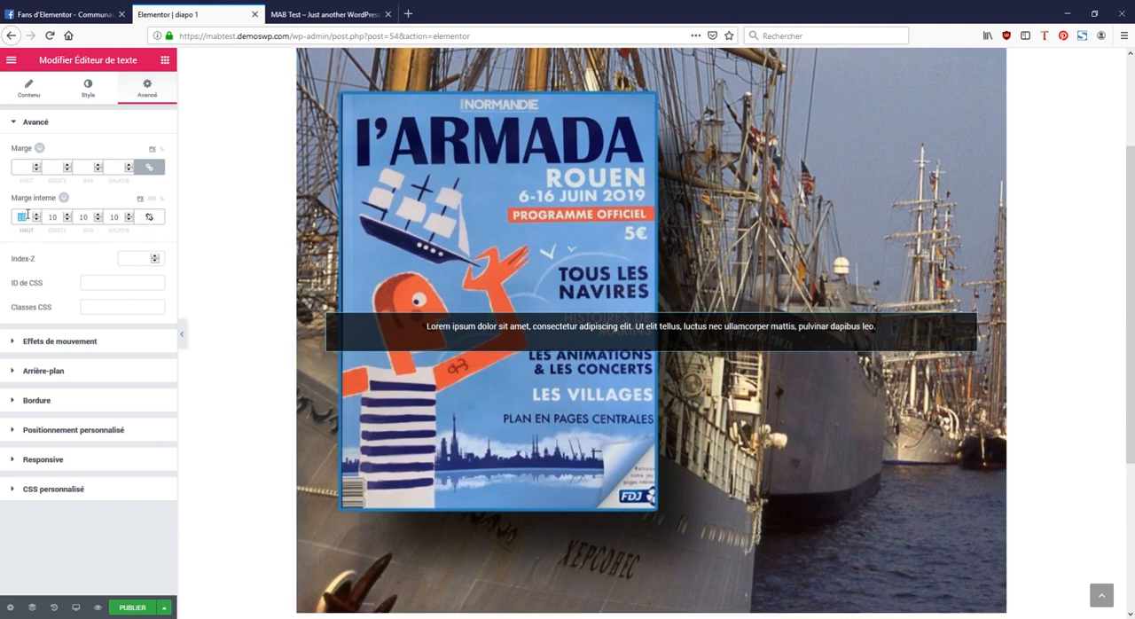
type("20")
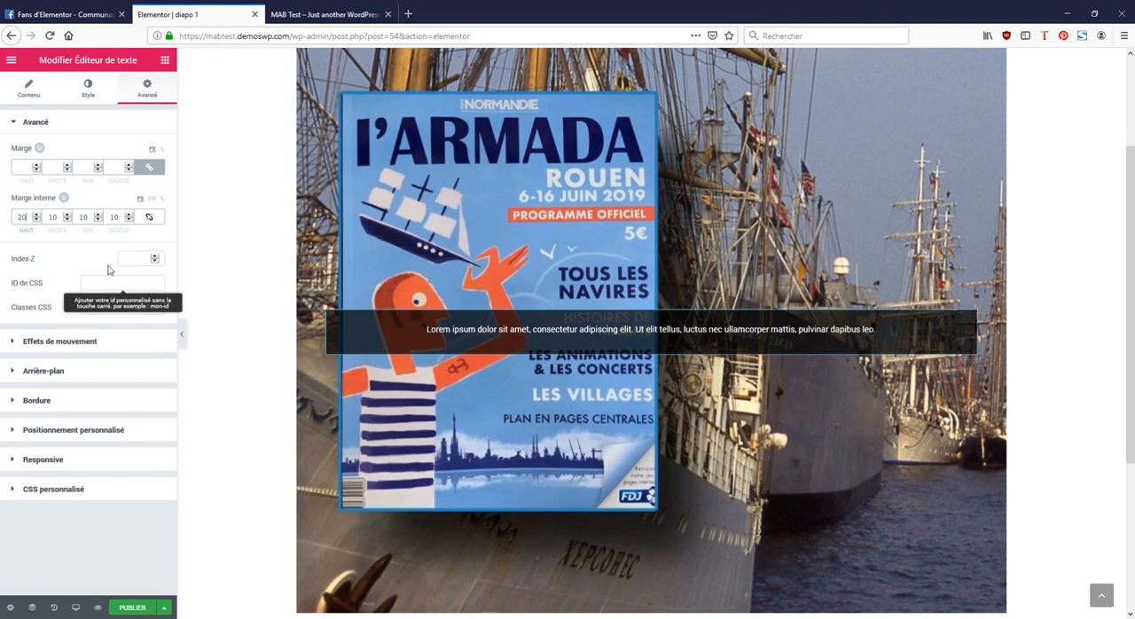
key("Up")
key("Up")
key("Up")
key("Up")
key("Up")
key("Up")
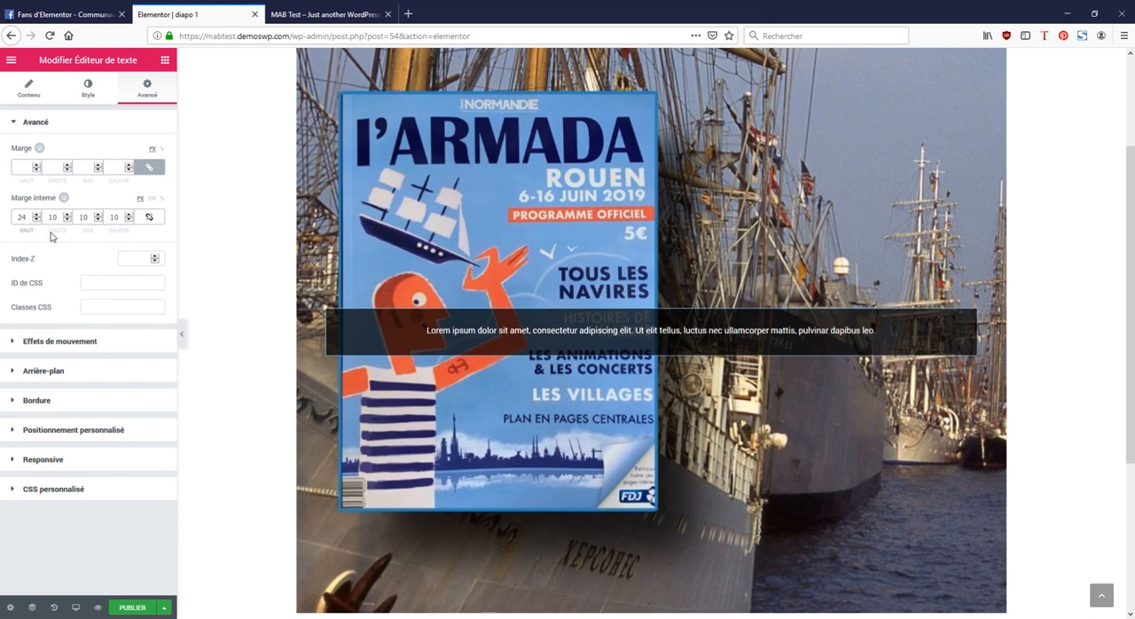
key("Down")
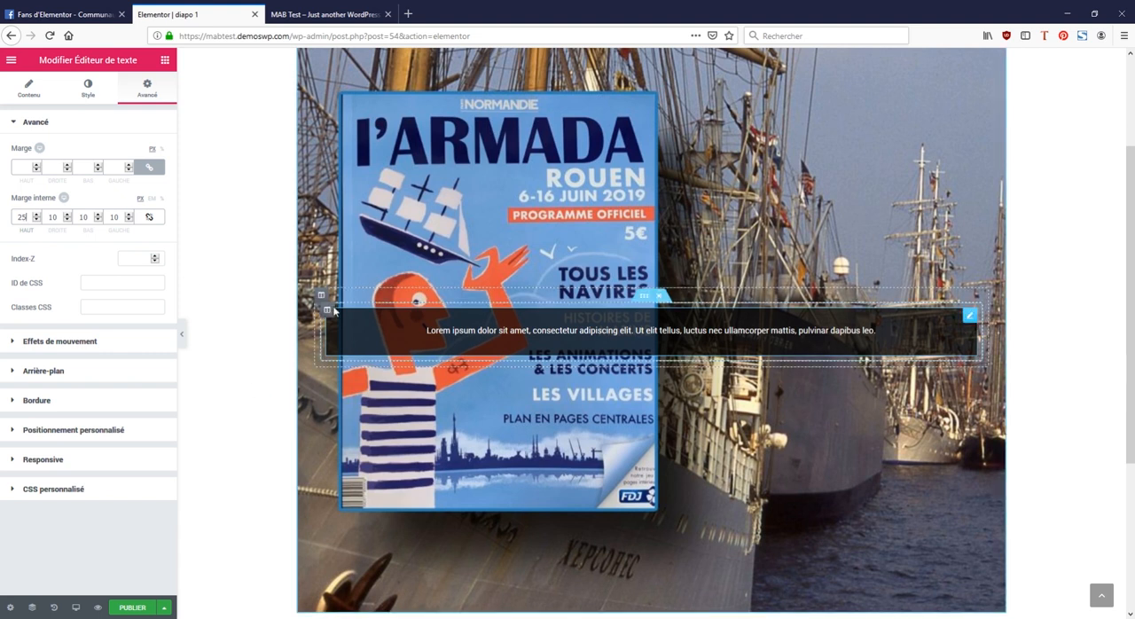
Step: Round the text widget's corners with a border radius of 15 on all sides and preview the full-width canvas
left_click(43, 402)
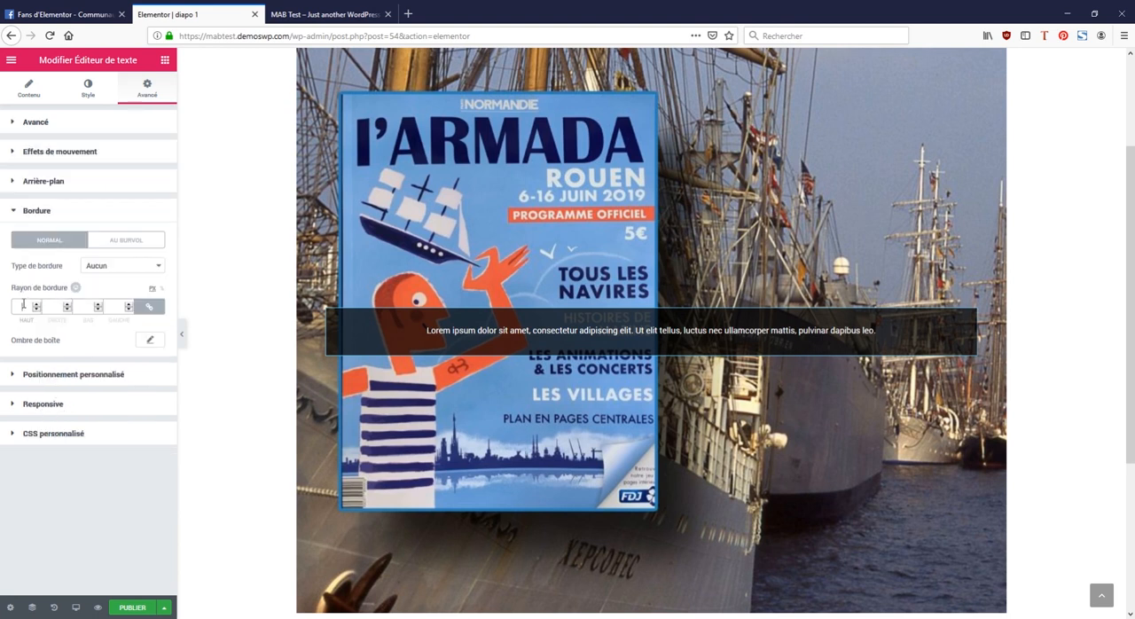
type("0")
type("15")
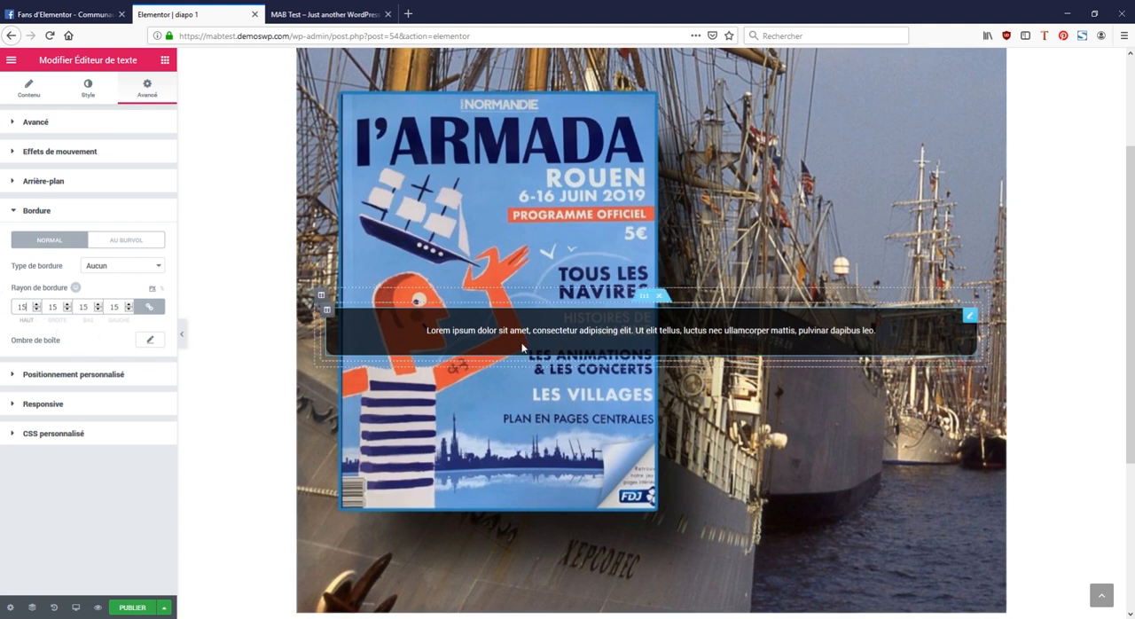
left_click(181, 334)
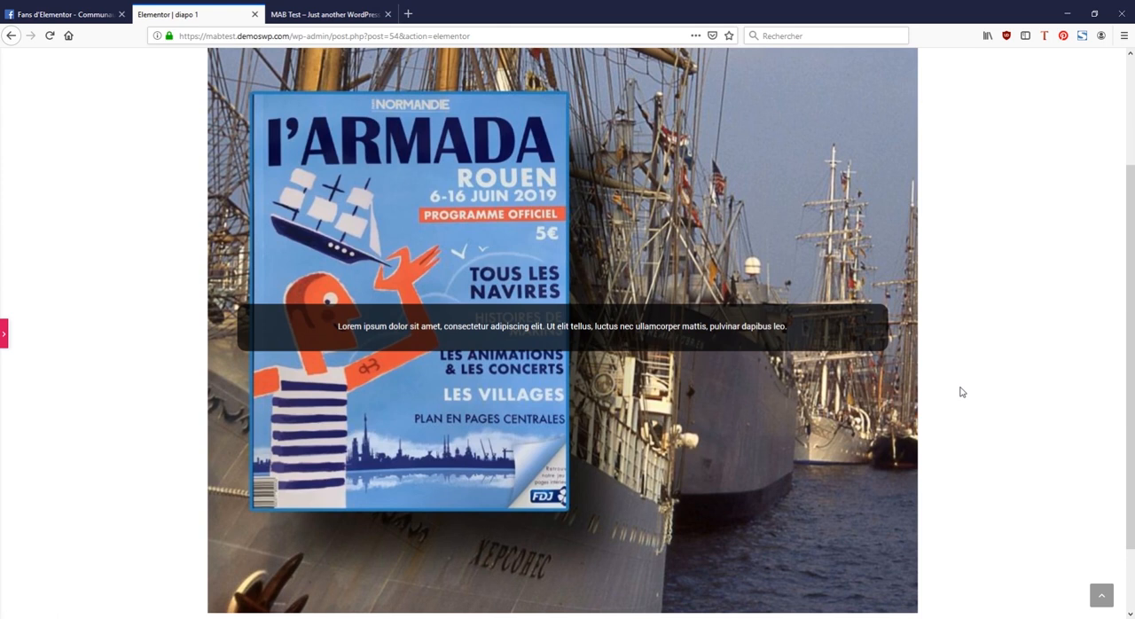
left_click(3, 333)
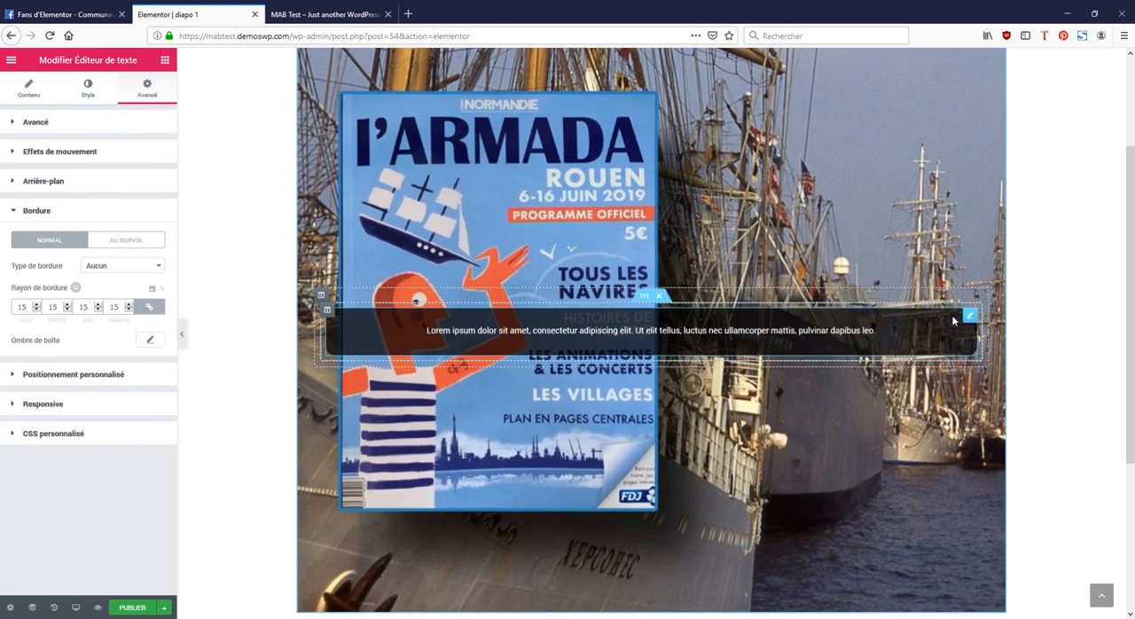
Step: Duplicate the text widget and add a centred button widget below the copy
right_click(969, 317)
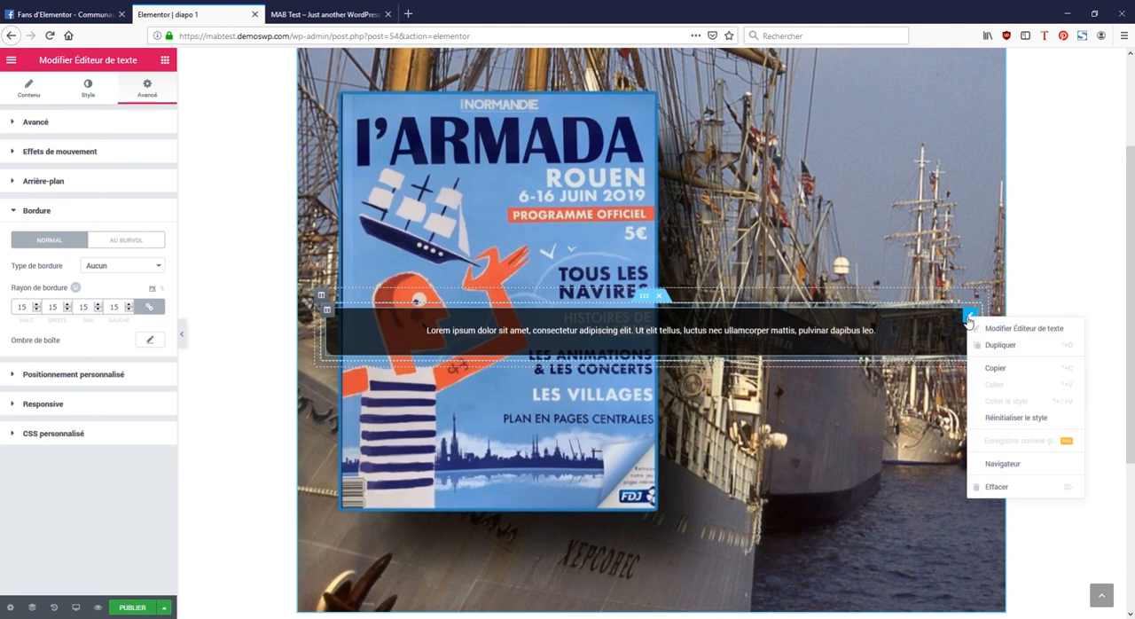
left_click(993, 348)
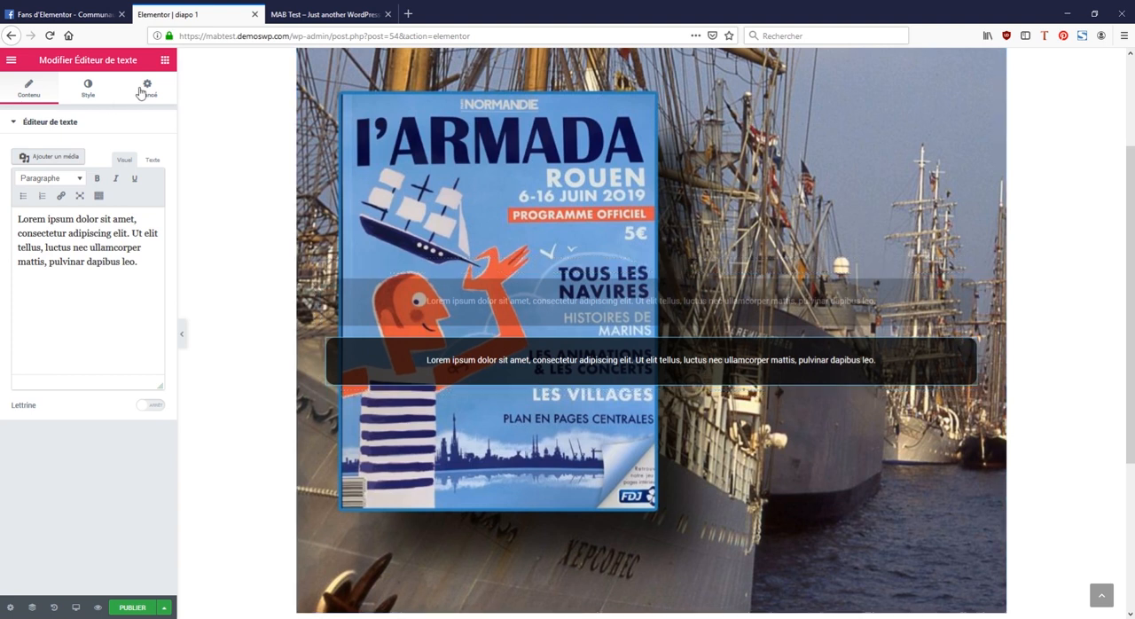
left_click(165, 61)
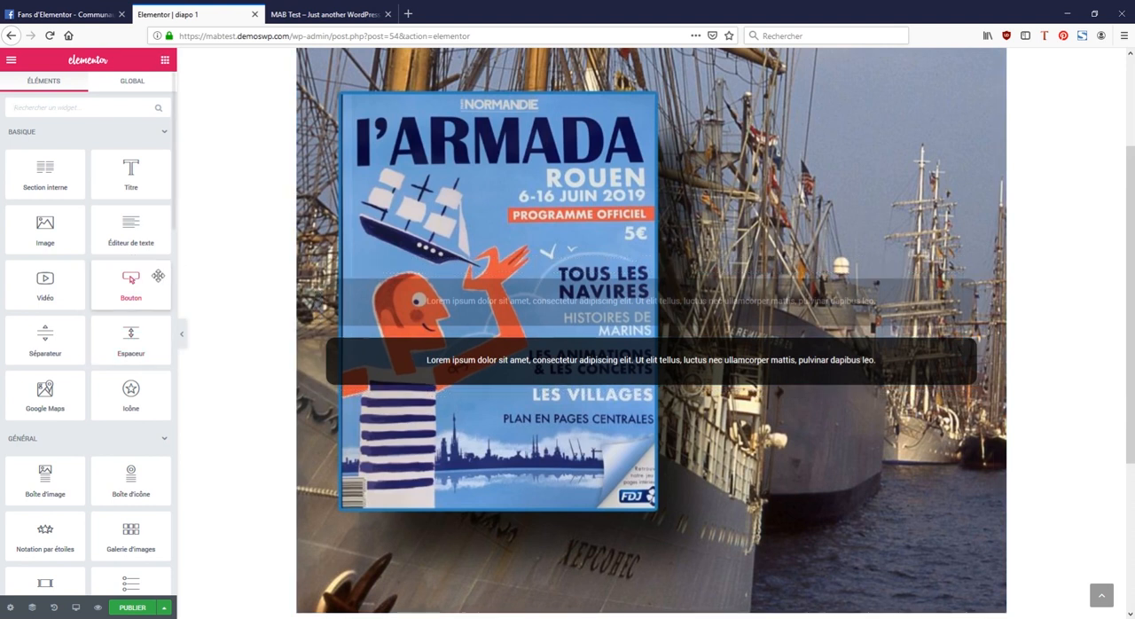
left_click_drag(149, 285, 799, 391)
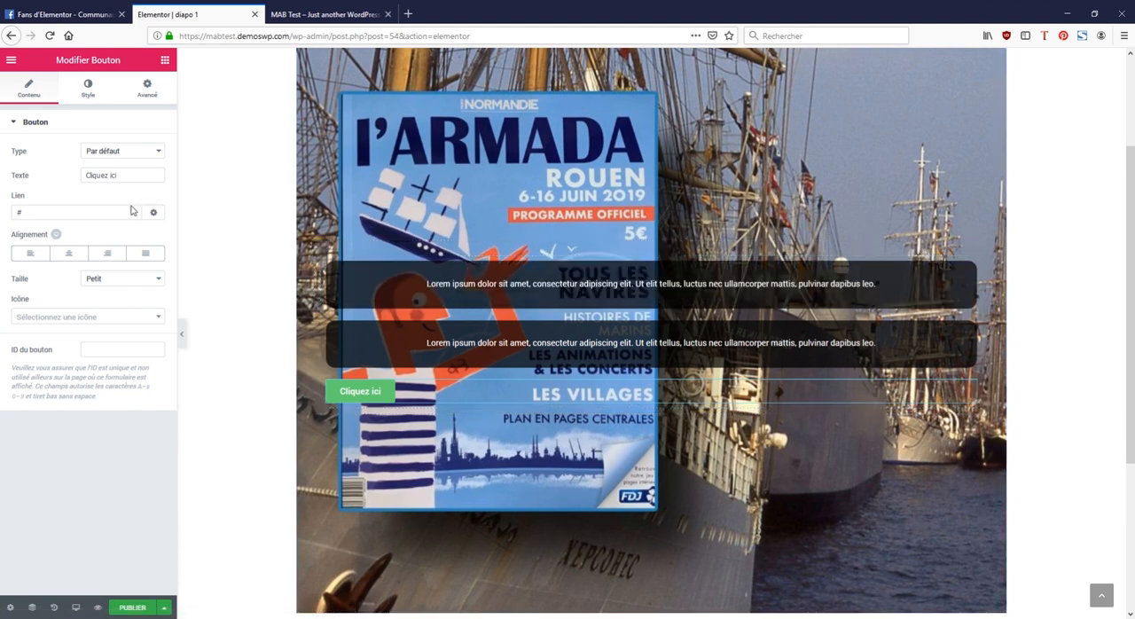
left_click(70, 256)
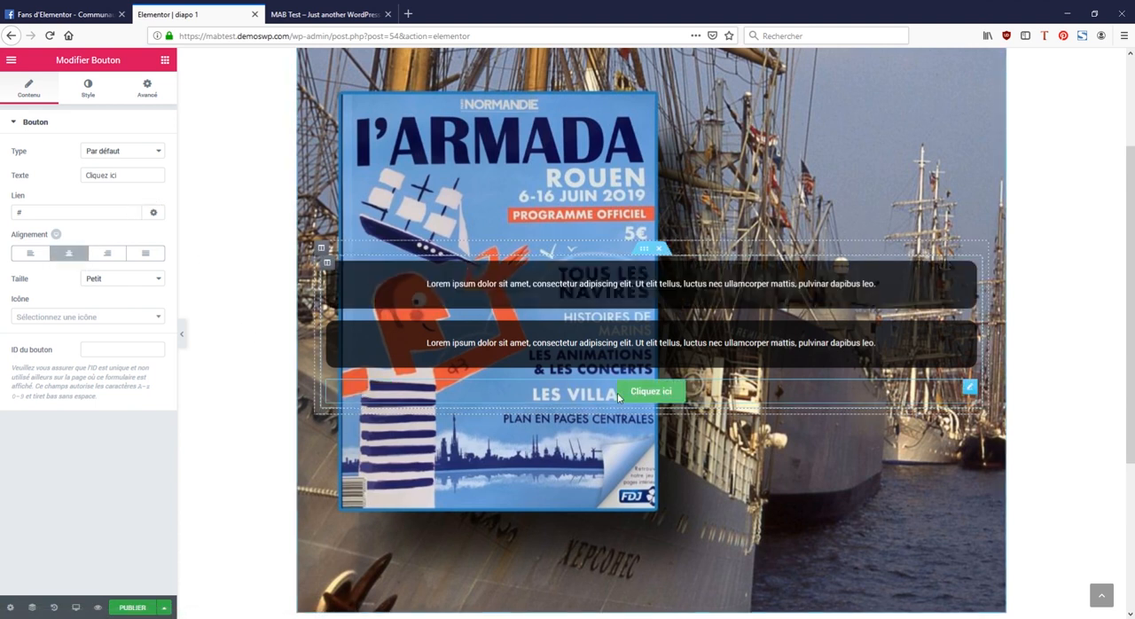
Step: Set the button's background colour to the blue swatch #4054b2 at full opacity and check the slide's layout
left_click(88, 87)
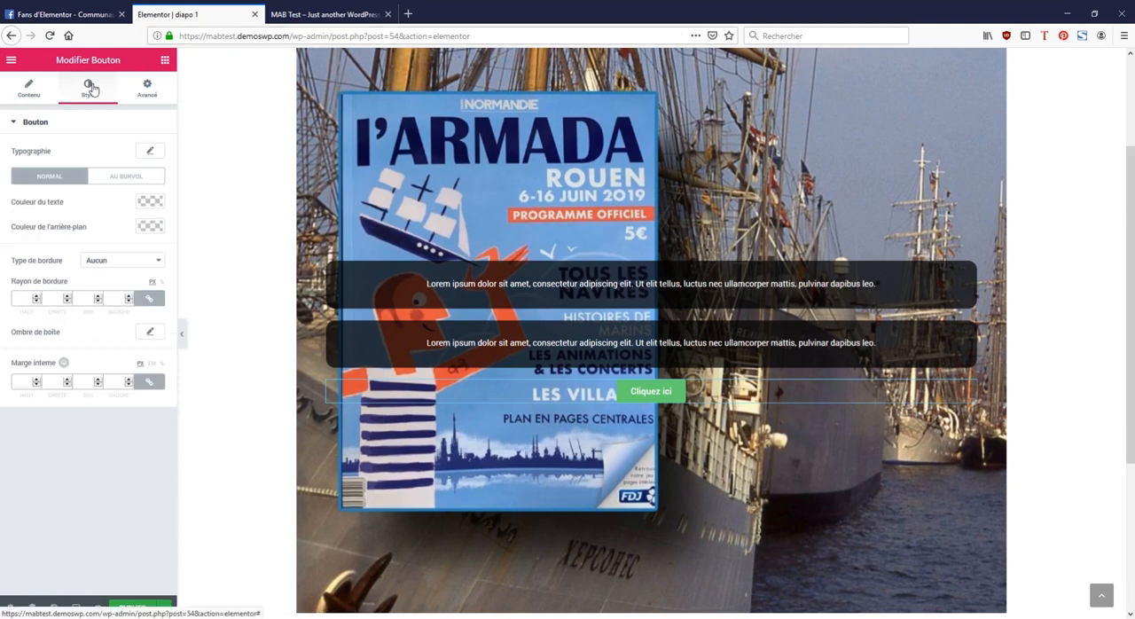
left_click(156, 228)
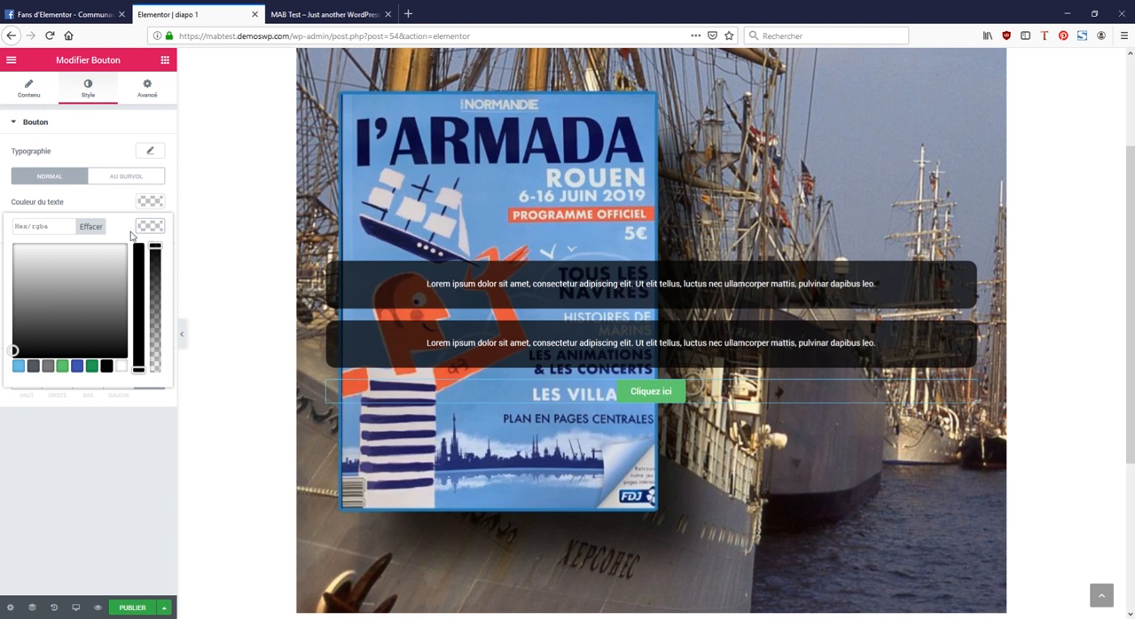
left_click(79, 366)
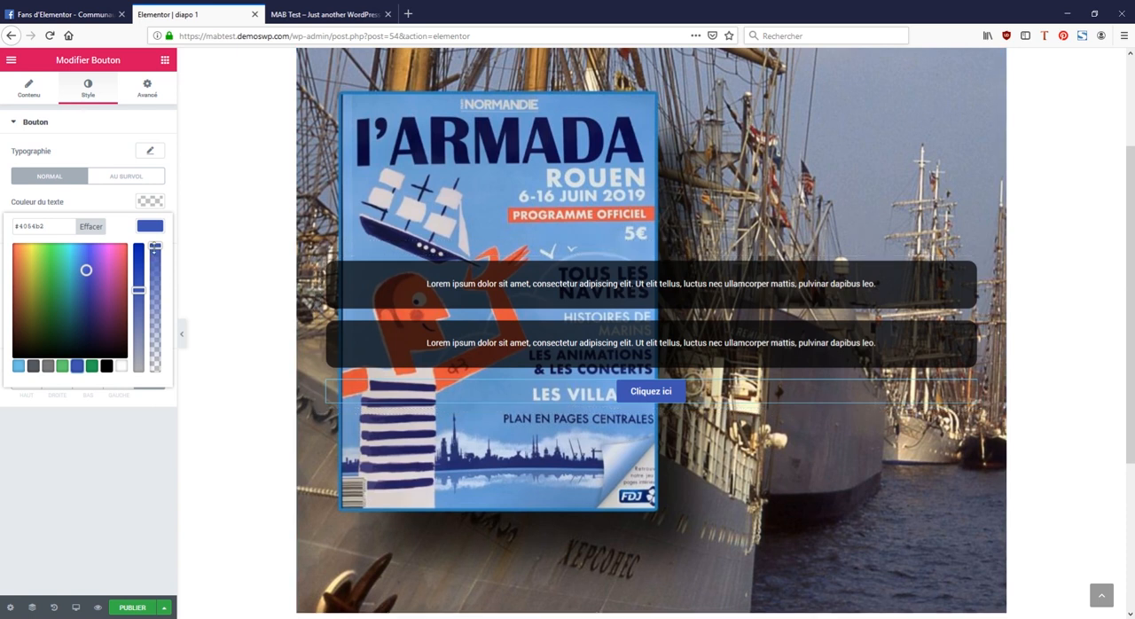
mouse_move(155, 245)
left_mouse_down()
mouse_move(162, 303)
mouse_move(155, 246)
left_mouse_up()
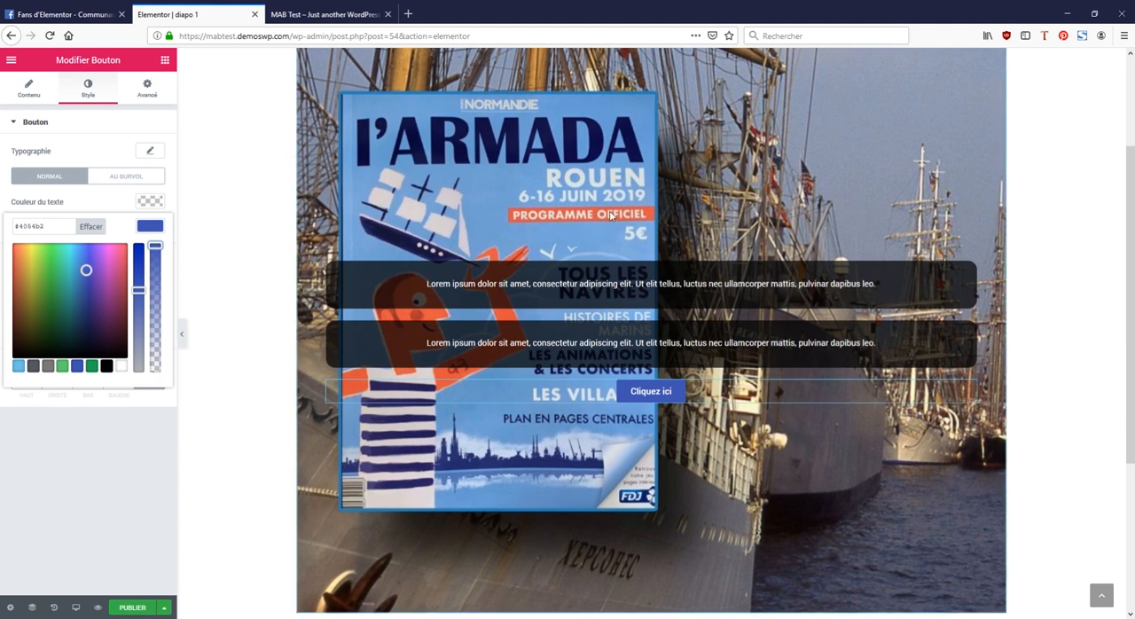
scroll(636, 270, "down", 3)
scroll(637, 271, "up", 3)
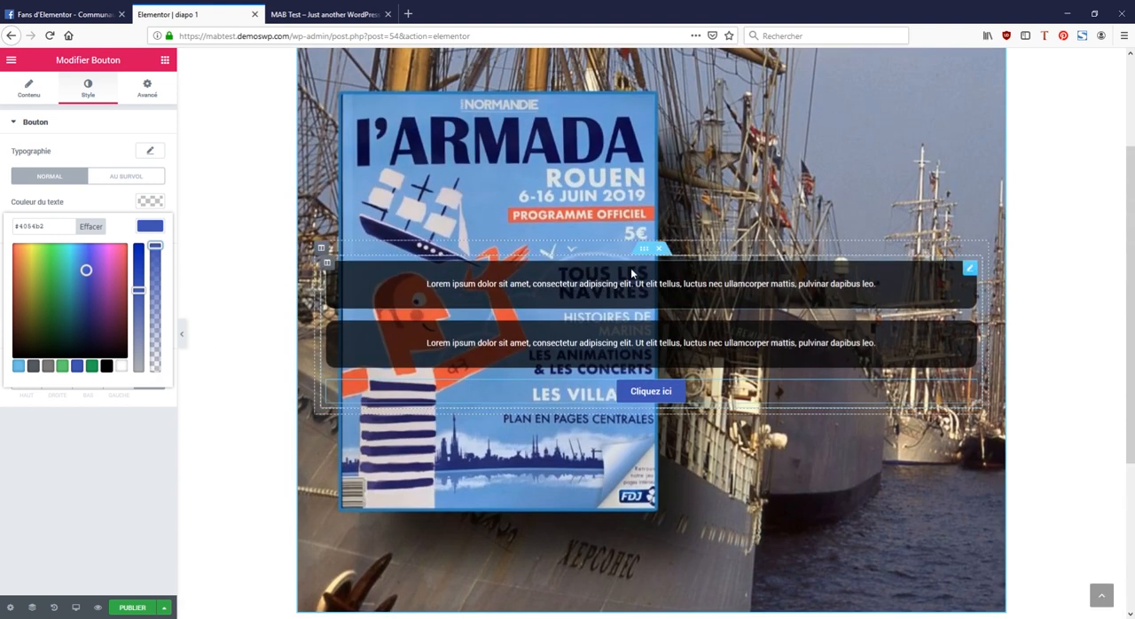
scroll(632, 273, "down", 2)
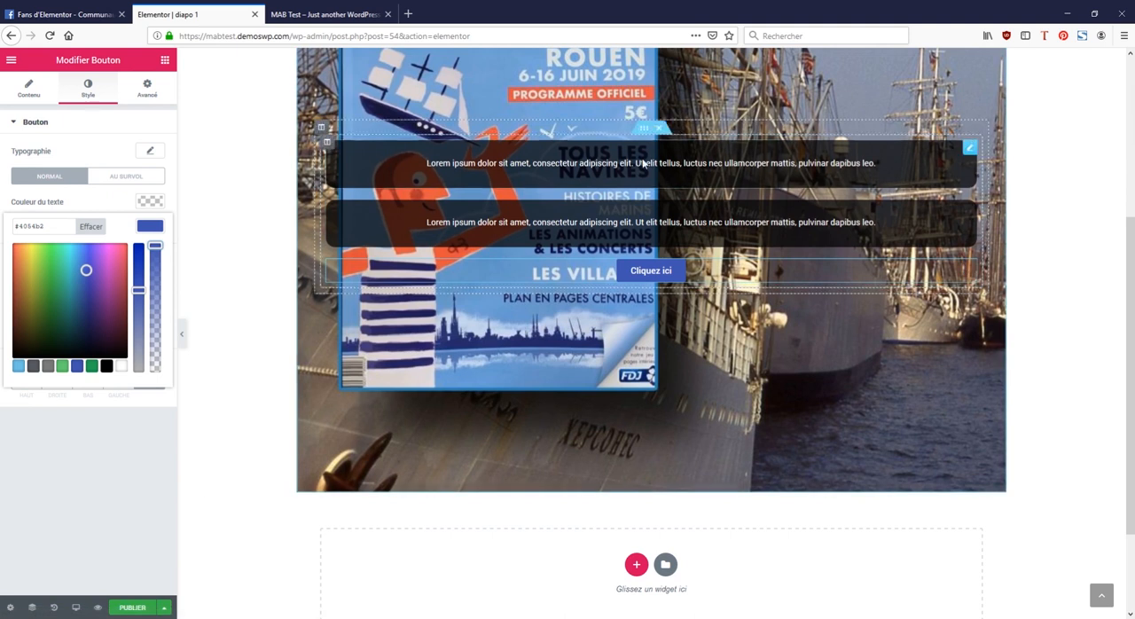
scroll(314, 144, "up", 2)
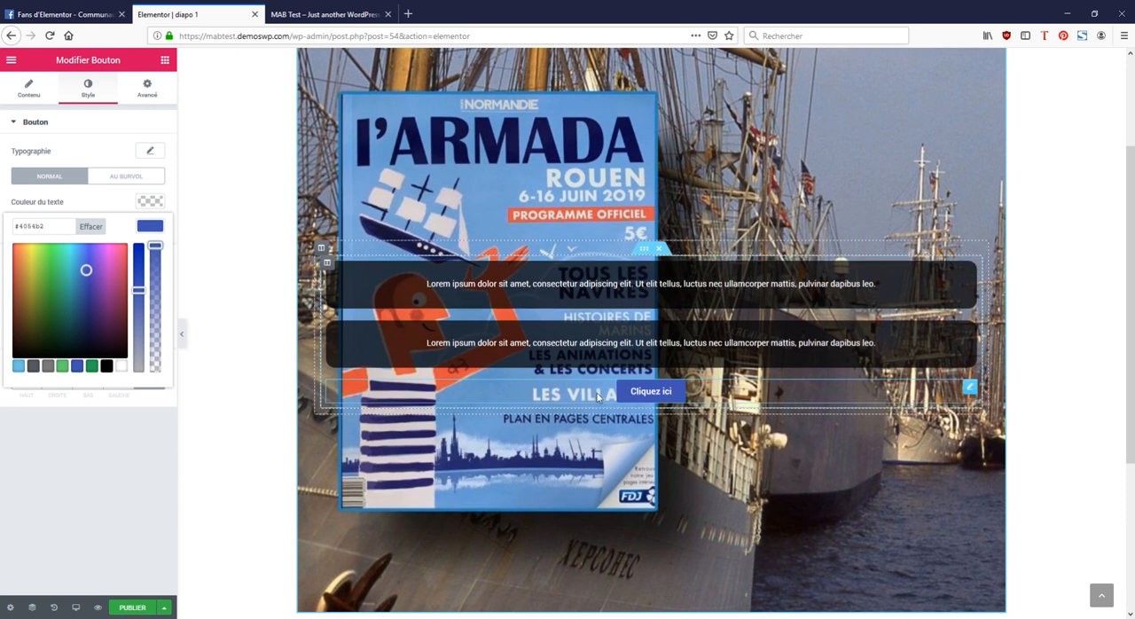
Step: Change the button's text to "En Savoir Plus"
left_click(29, 90)
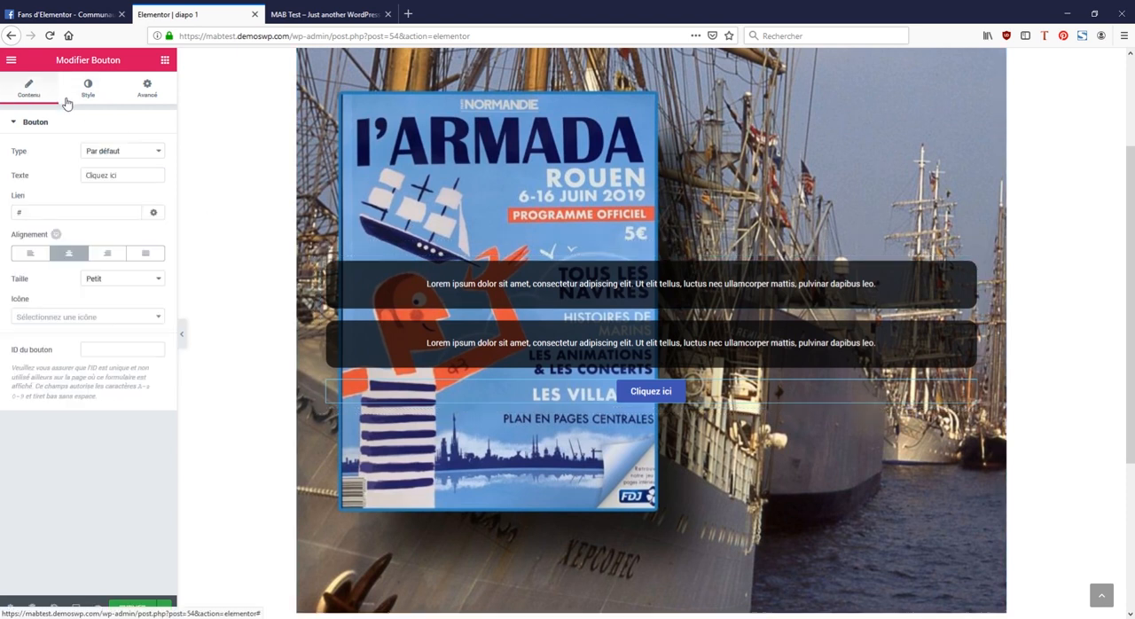
triple_click(132, 174)
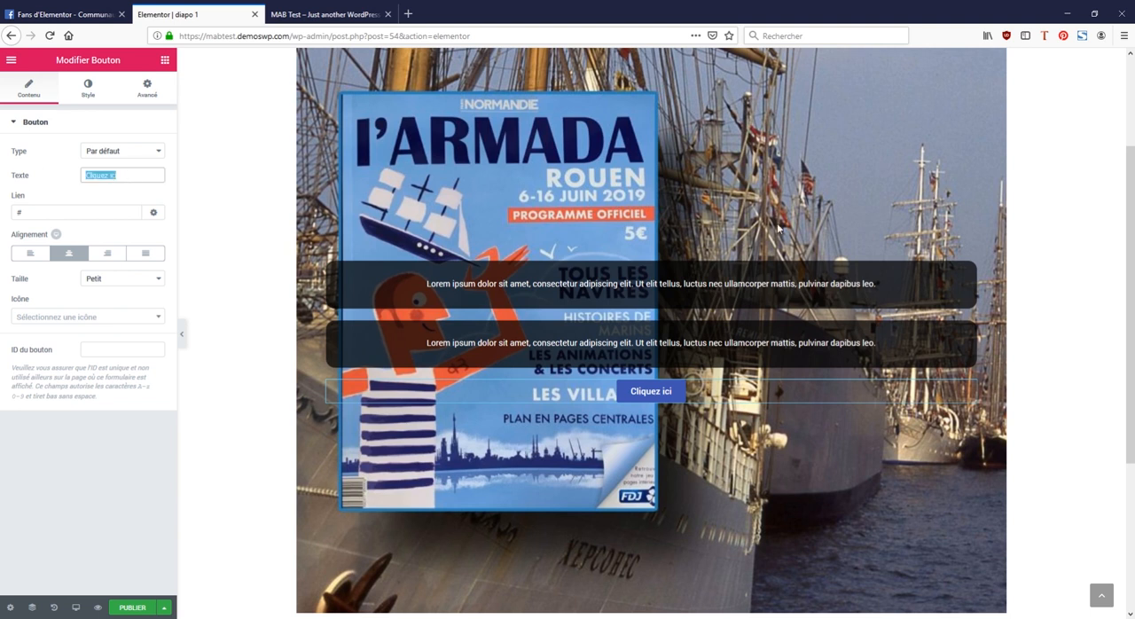
type("En s")
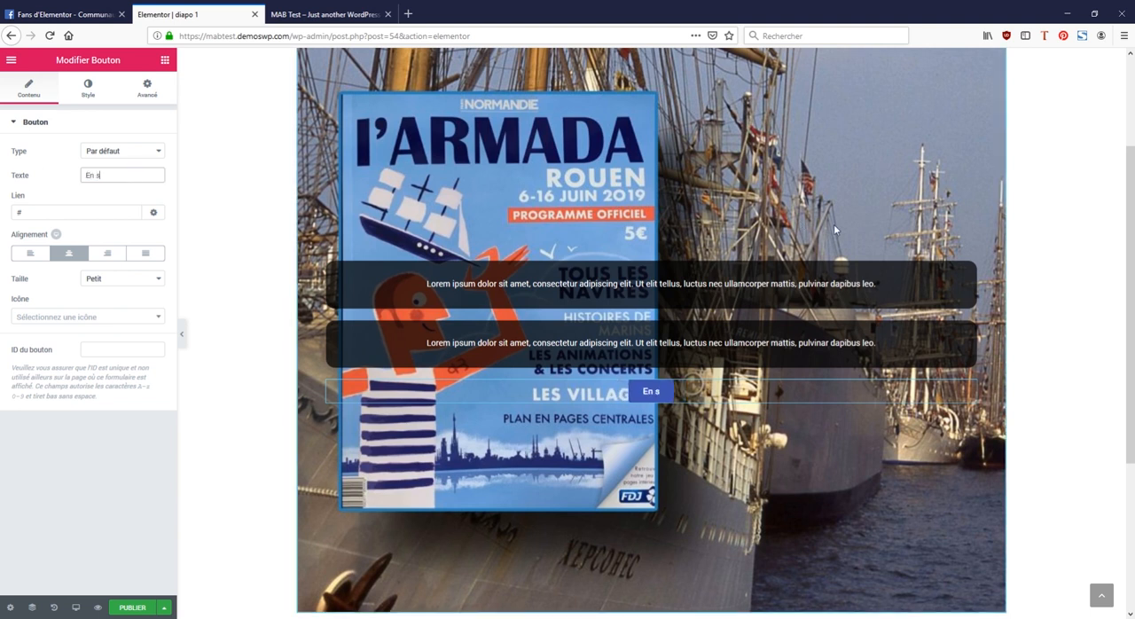
key("BackSpace")
type("Savoir Plus")
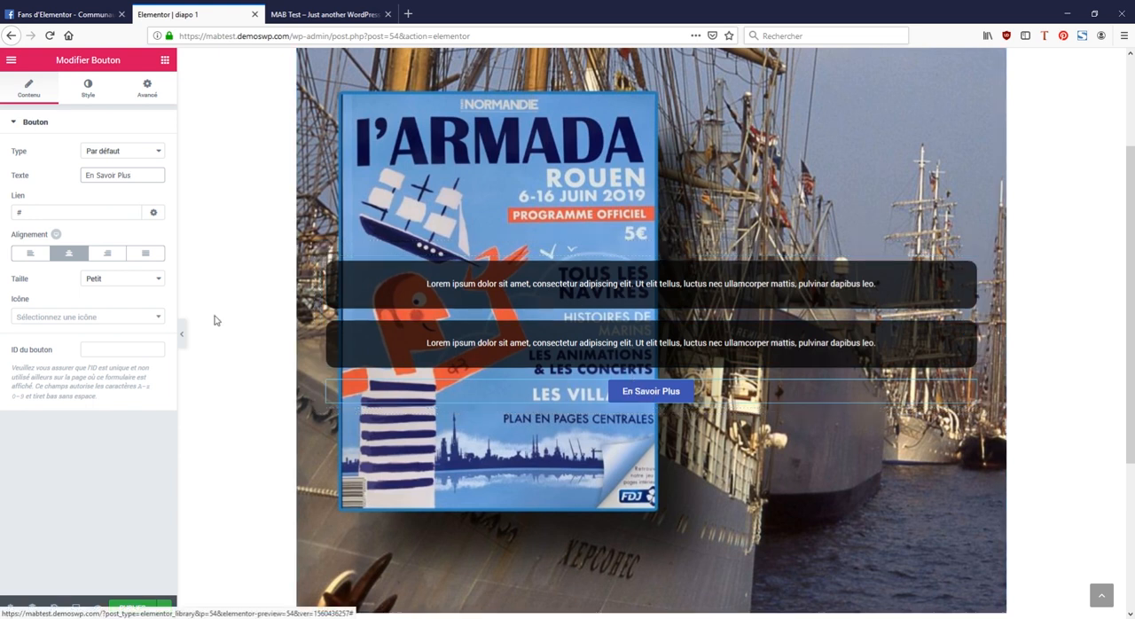
Step: Show the button's link options and publish the diapo 1 template
left_click(34, 214)
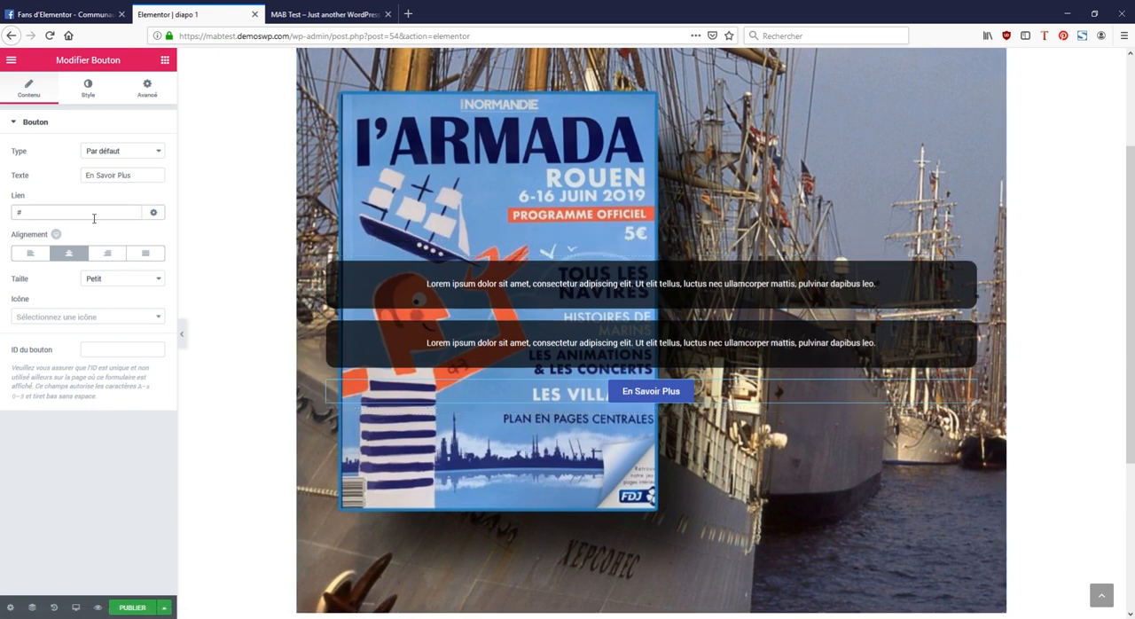
left_click(153, 212)
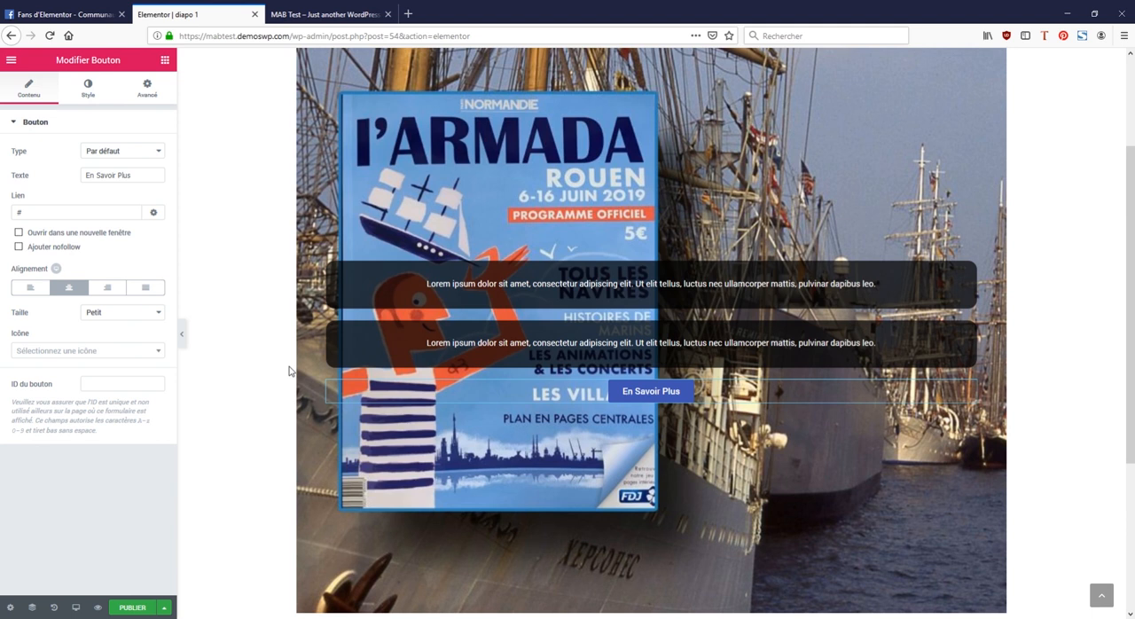
left_click(144, 608)
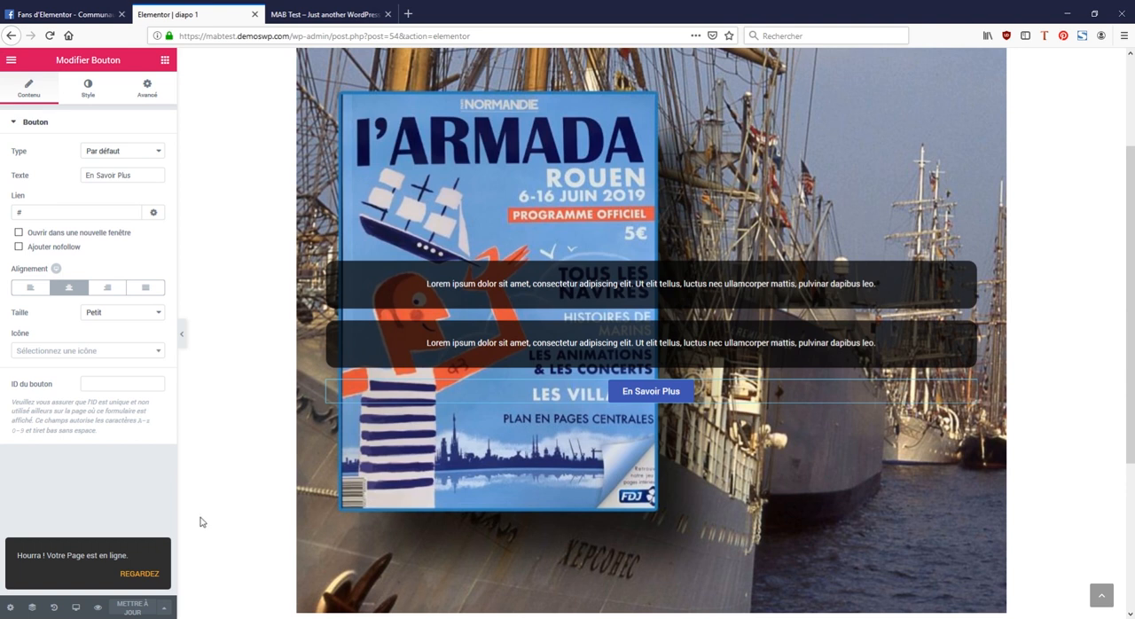
Step: Open the saved templates list from the WordPress dashboard and duplicate the published diapo 1 template twice
left_click(11, 60)
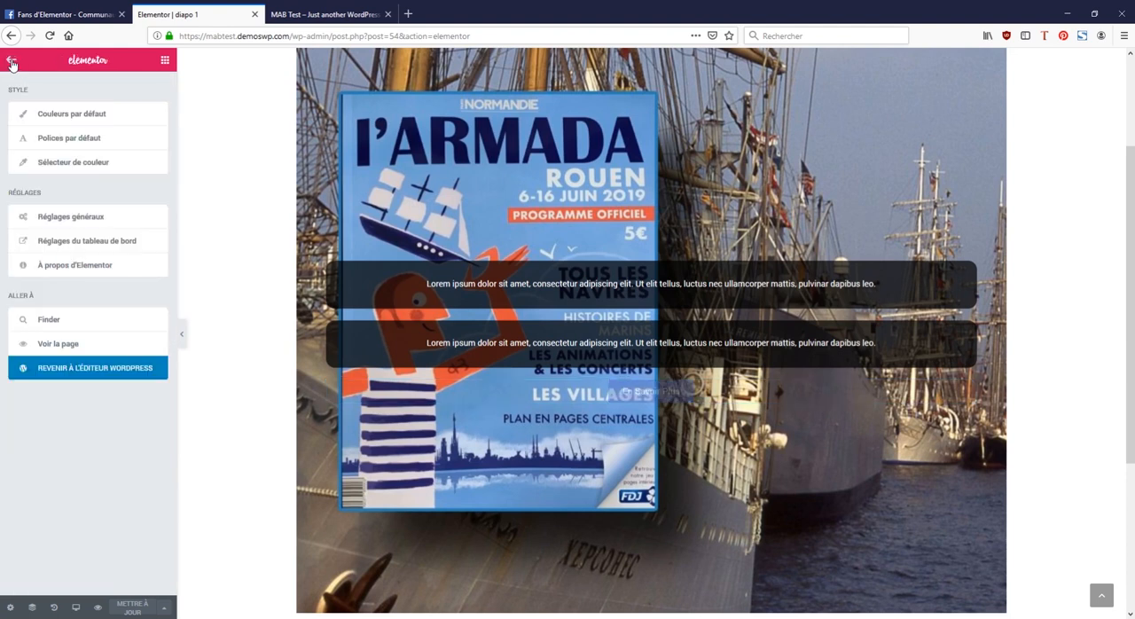
left_click(102, 245)
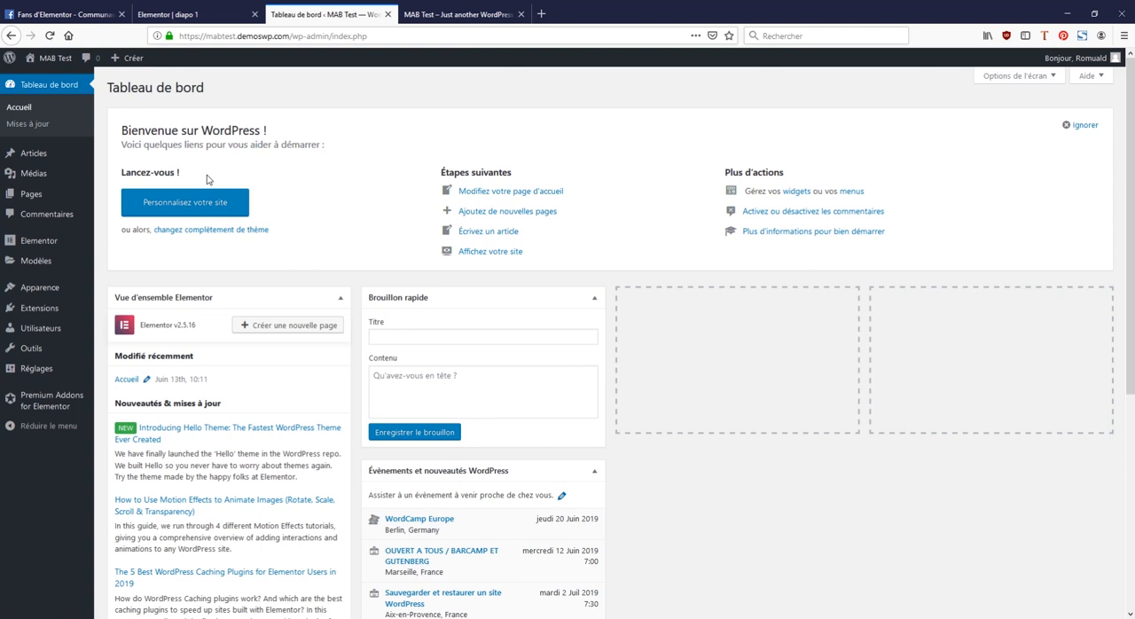
mouse_move(39, 265)
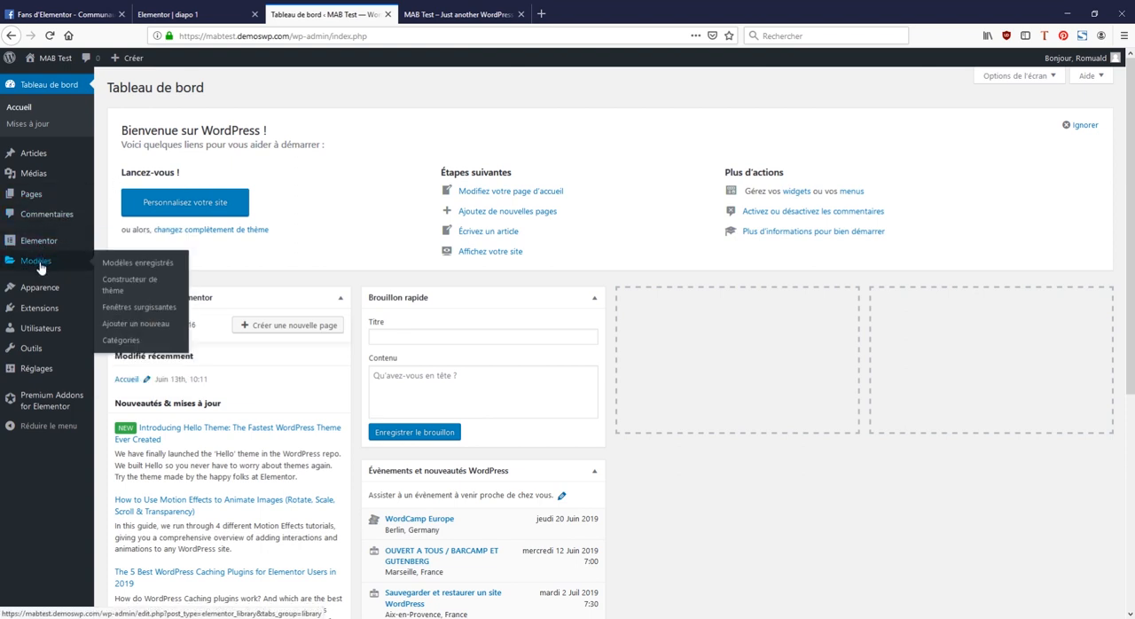
left_click(133, 262)
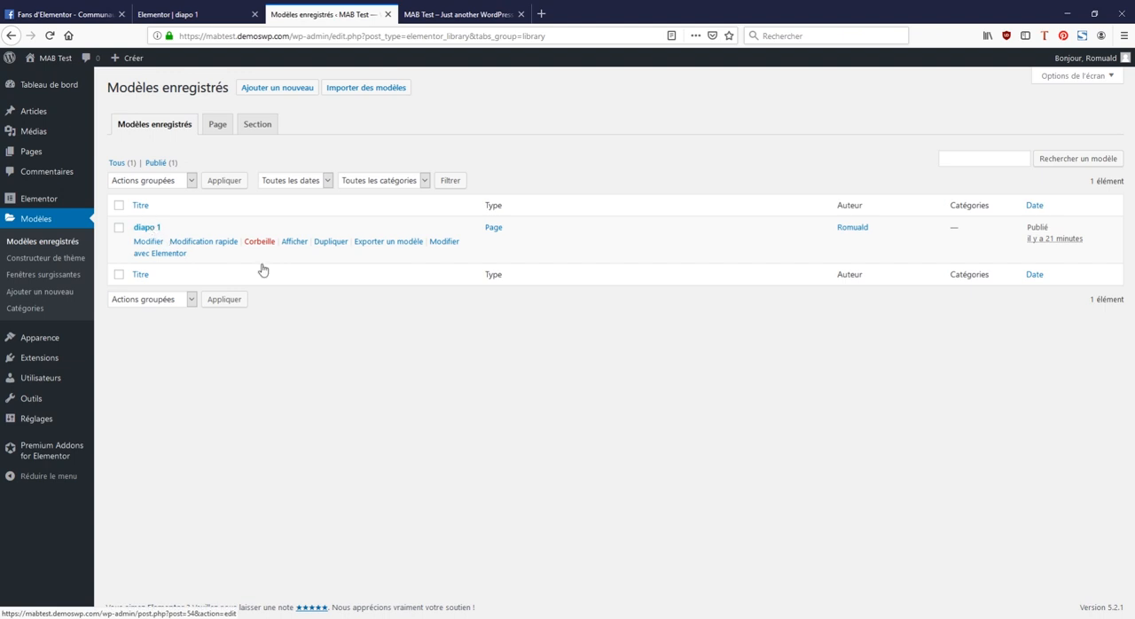
left_click(334, 244)
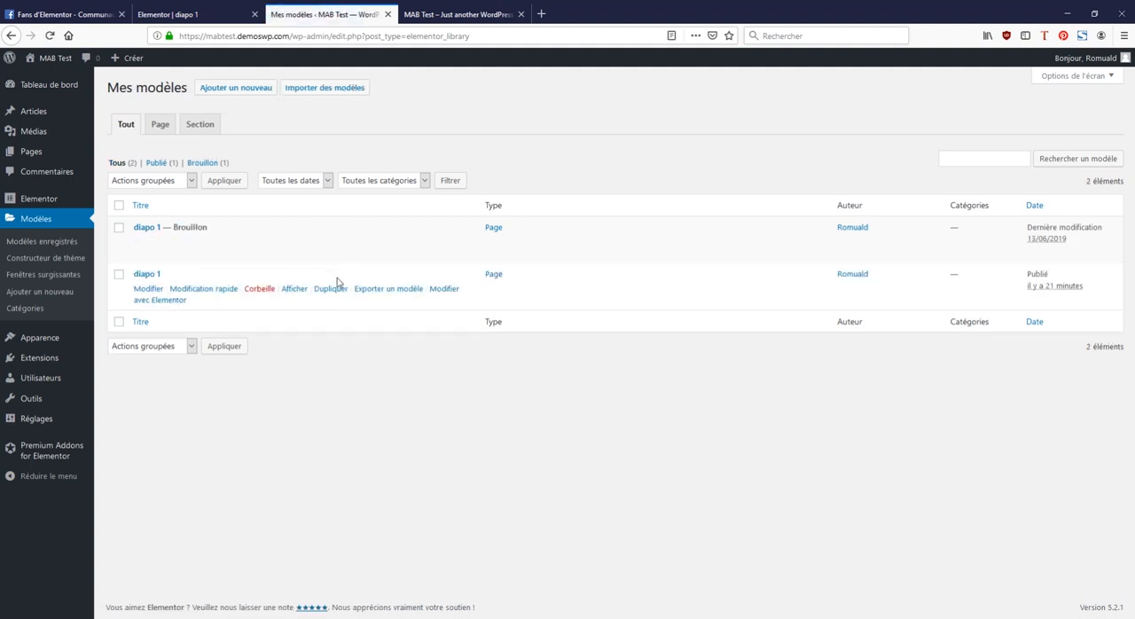
left_click(341, 292)
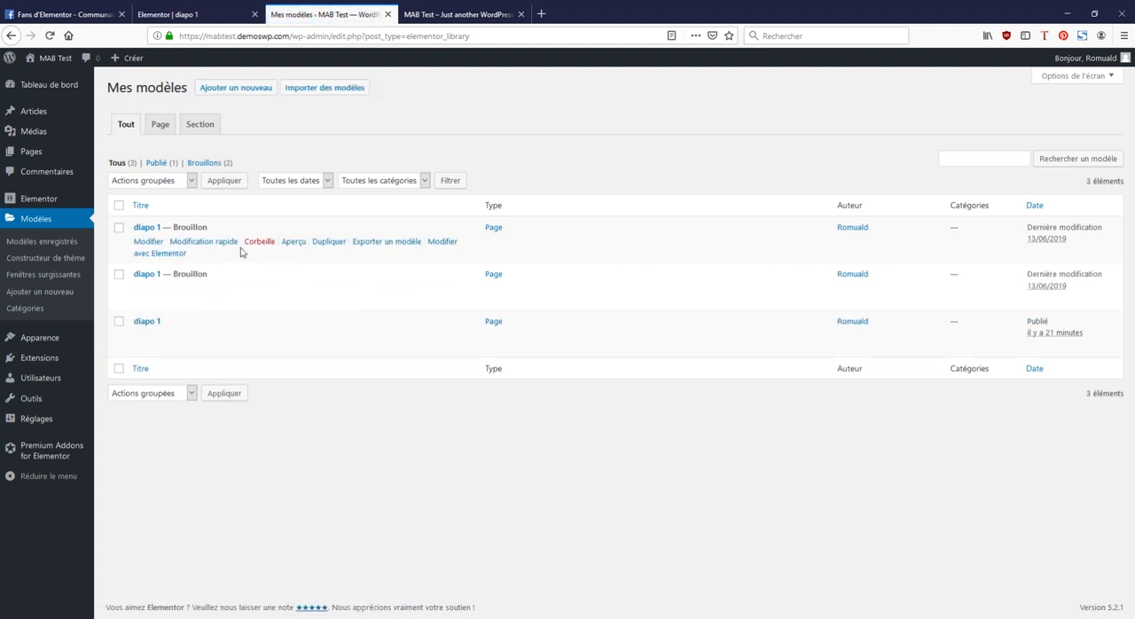
Step: Rename the first draft copy as diapo 2 with the slug diapo-2 and save it
left_click(212, 242)
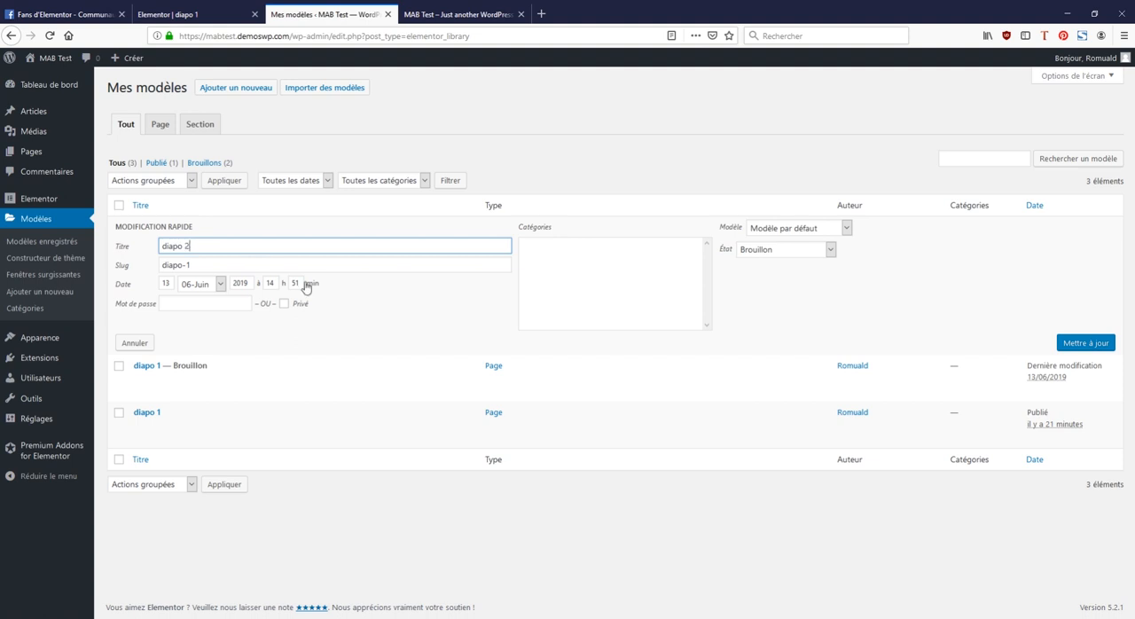
left_click(284, 263)
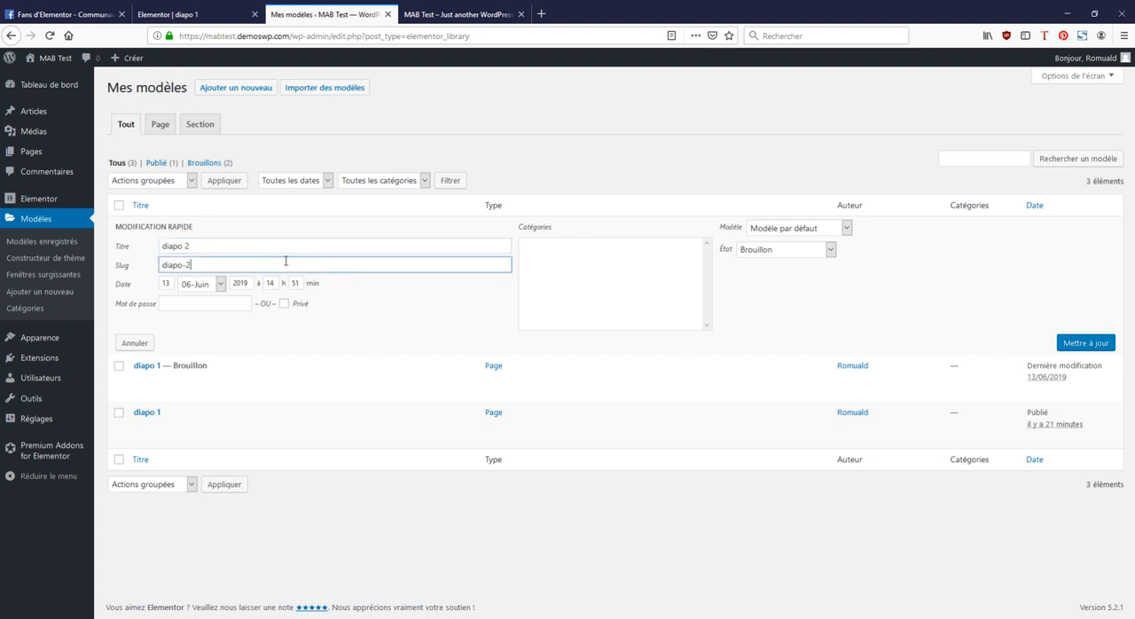
left_click(1092, 342)
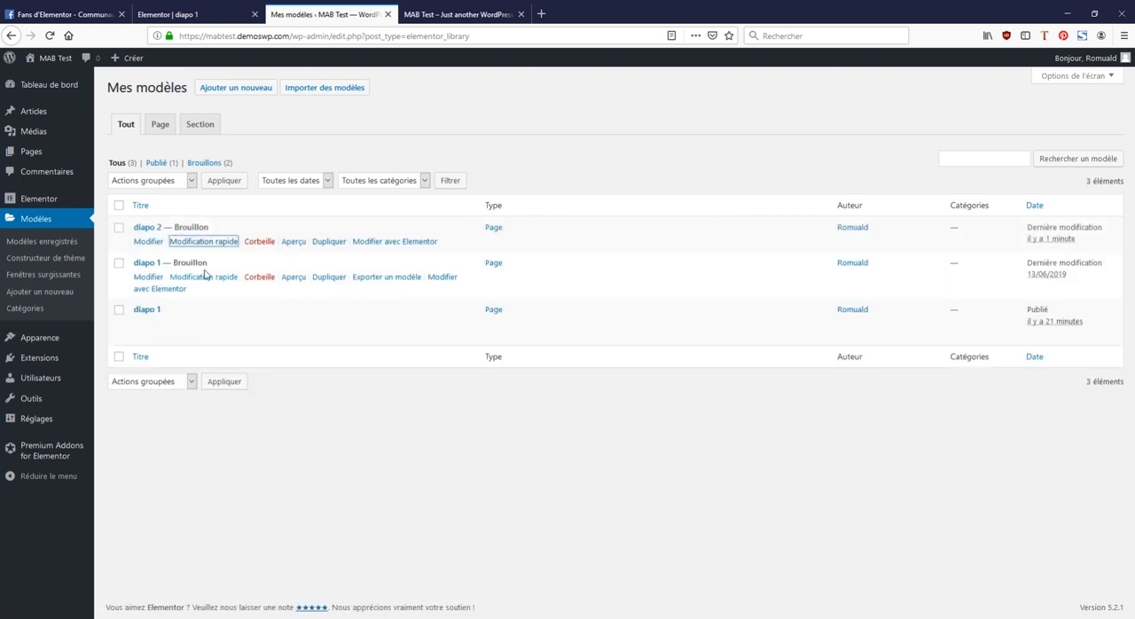
Step: Rename the other draft copy as diapo 3 with the slug diapo-3 and save it
left_click(210, 279)
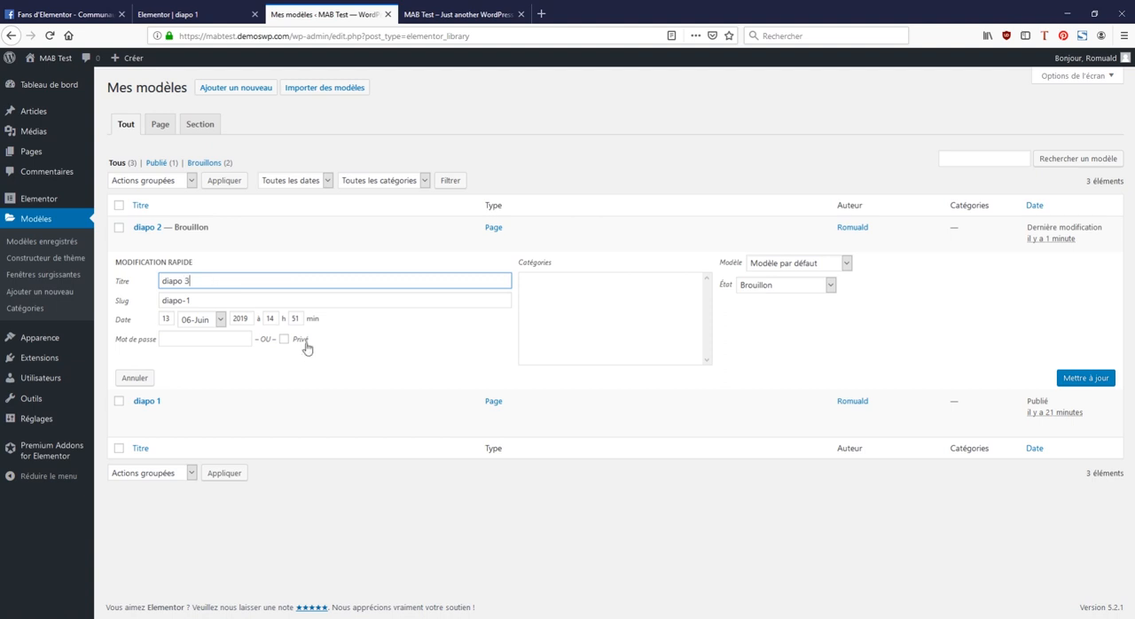
left_click(252, 296)
key("BackSpace")
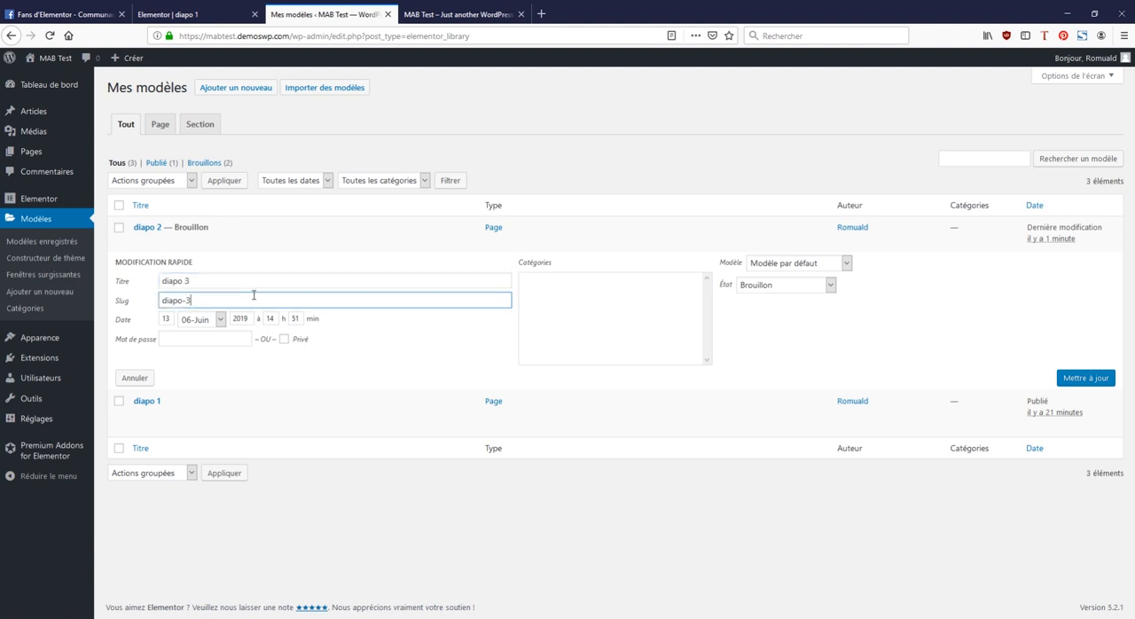
left_click(1076, 379)
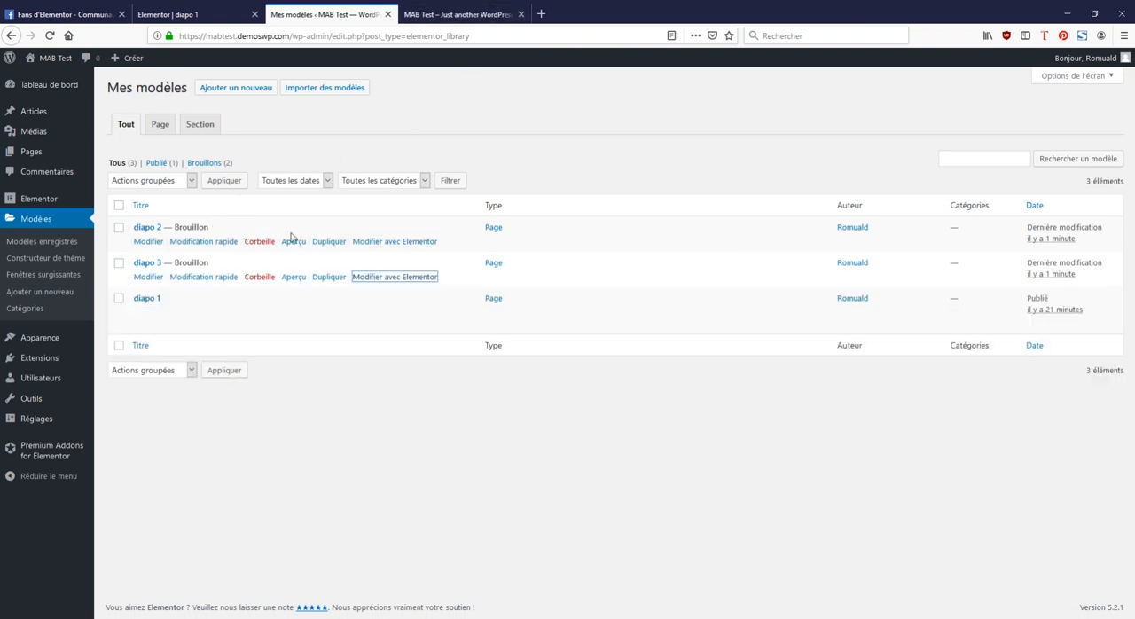
Step: Open diapo 2 with Elementor and remove its section's background image
left_click(381, 247)
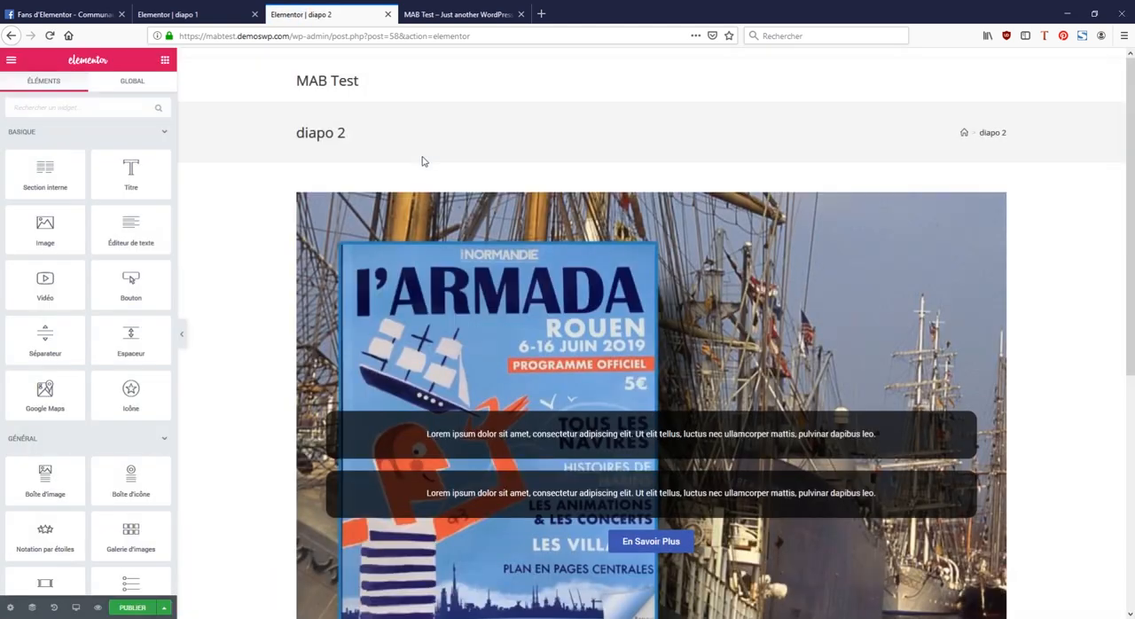
scroll(459, 192, "down", 3)
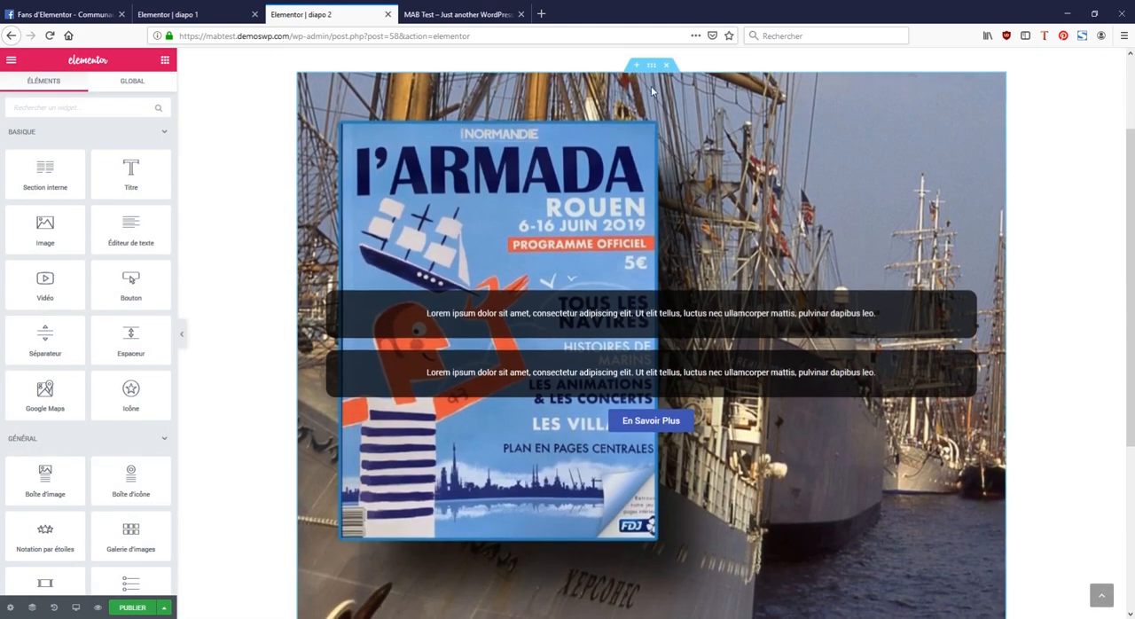
left_click(652, 66)
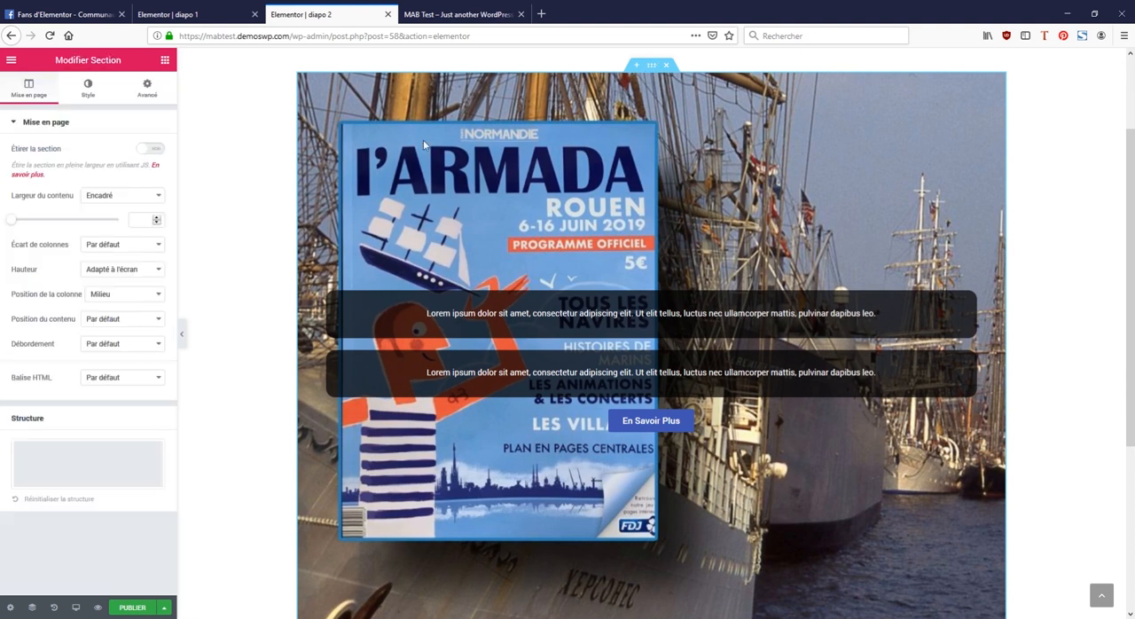
left_click(89, 90)
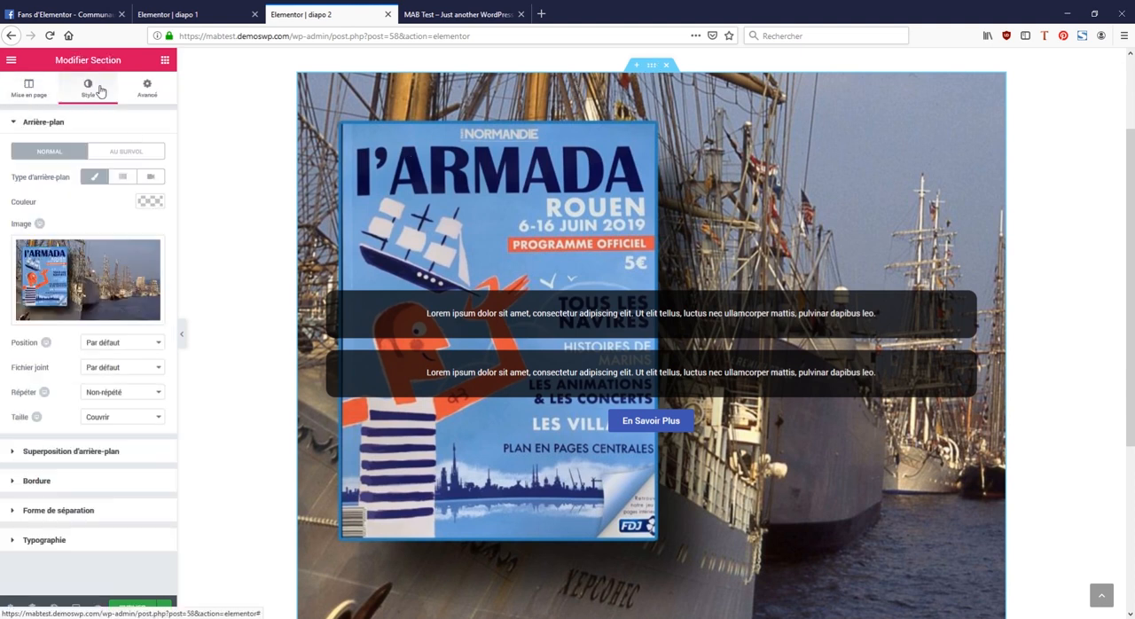
left_click(107, 312)
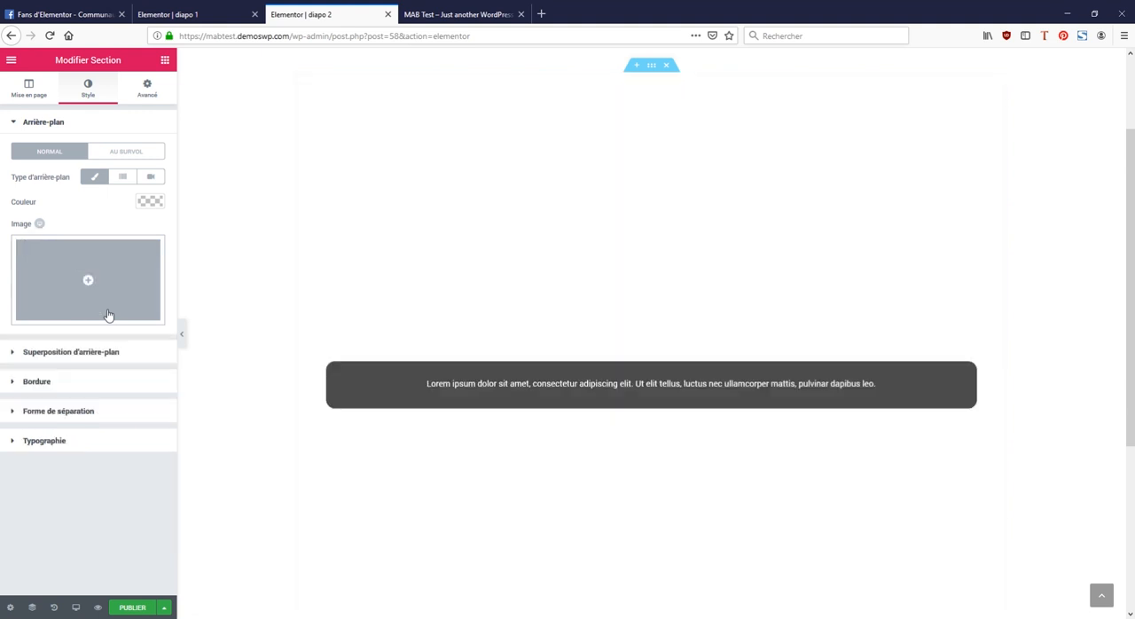
Step: Set the daytime photo of the tall ship's crowded masts as the section's background image and publish diapo 2
left_click(101, 292)
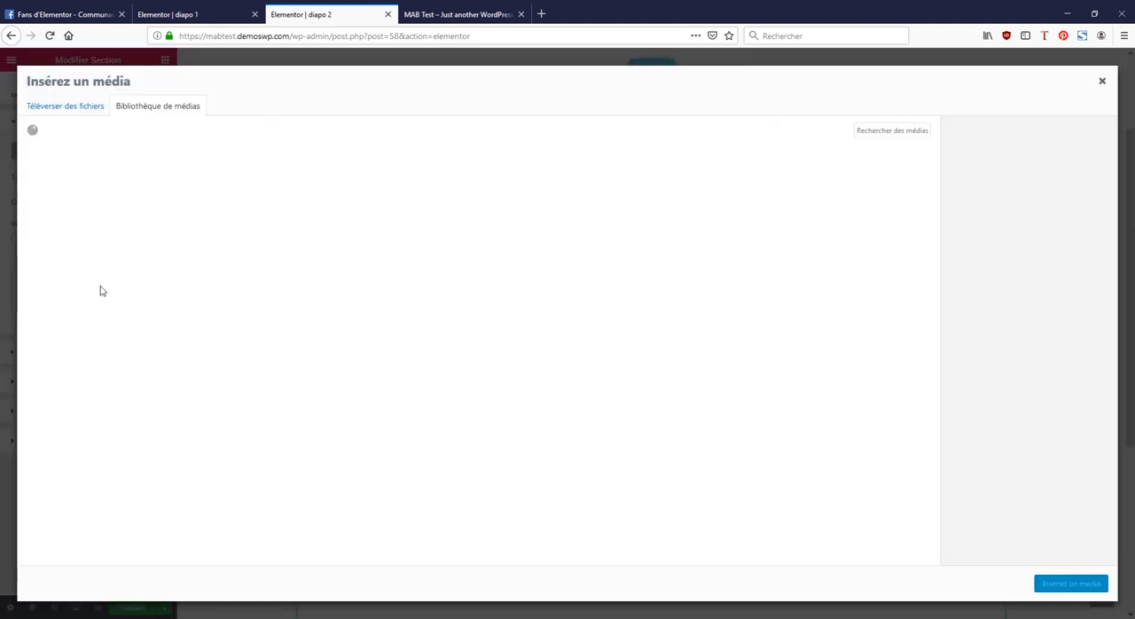
left_click(71, 196)
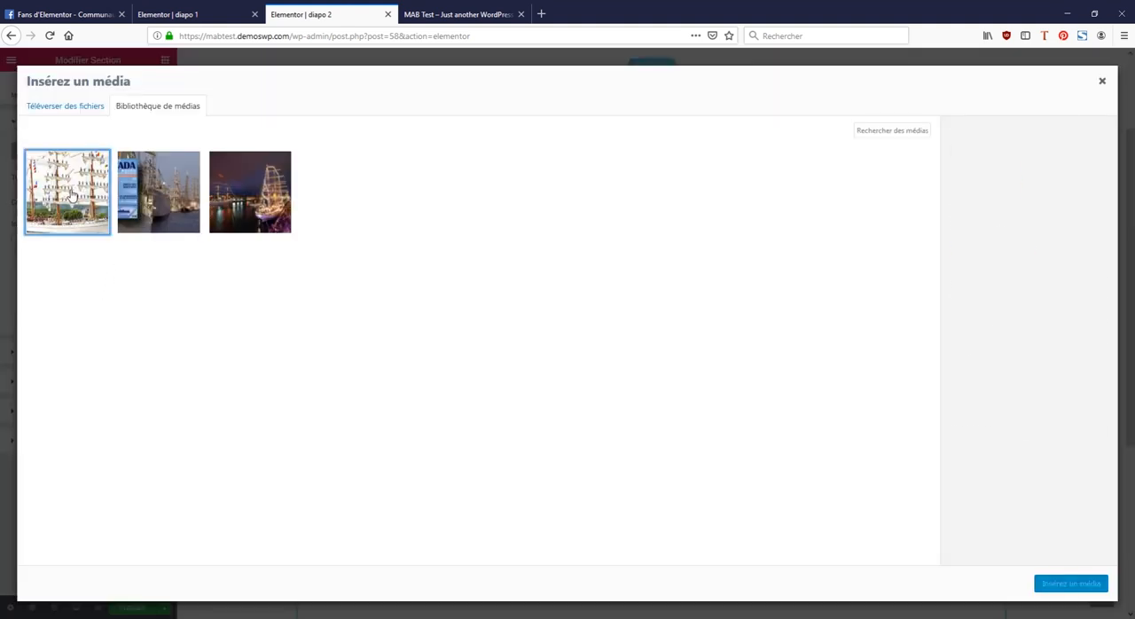
left_click(1060, 584)
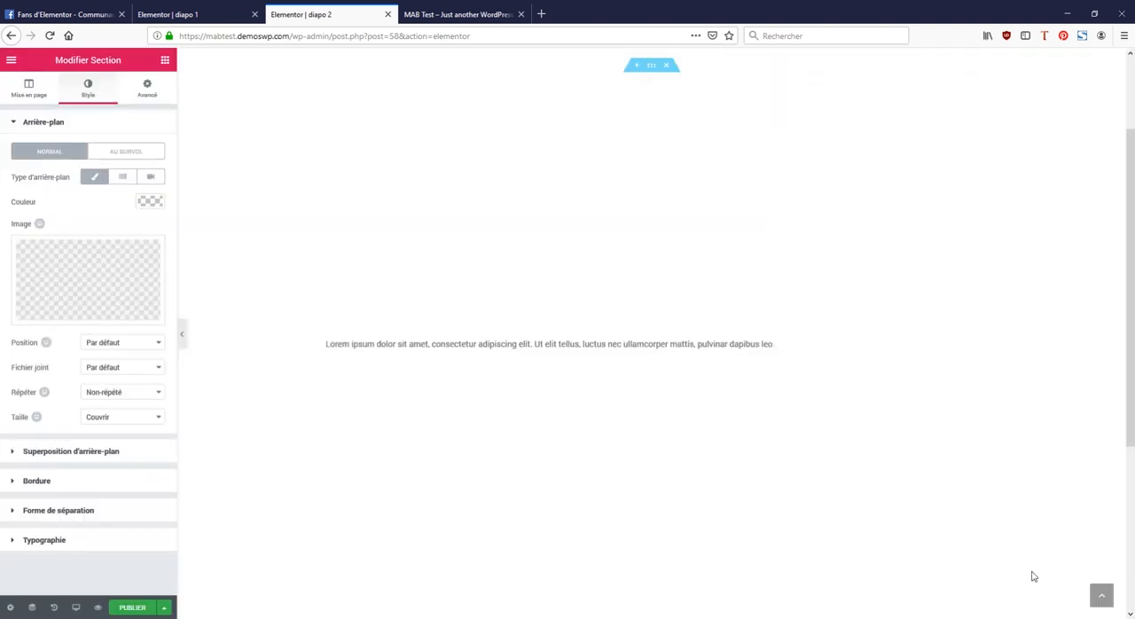
left_click(144, 608)
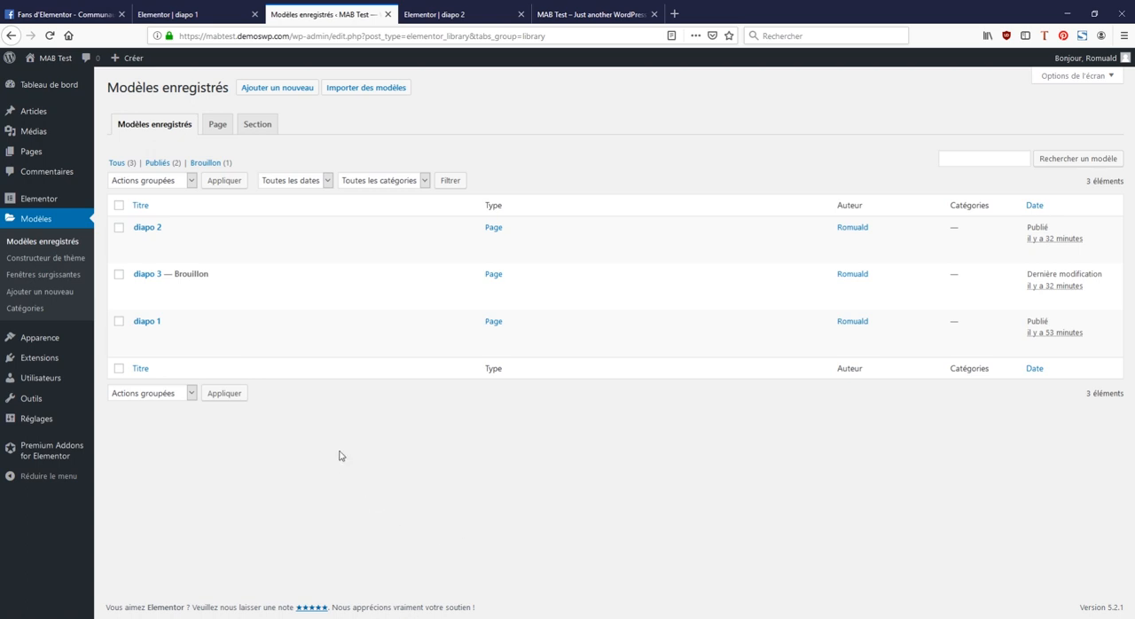
Step: Open the diapo 3 draft with Elementor in a new browser tab from the saved templates list
mouse_move(202, 277)
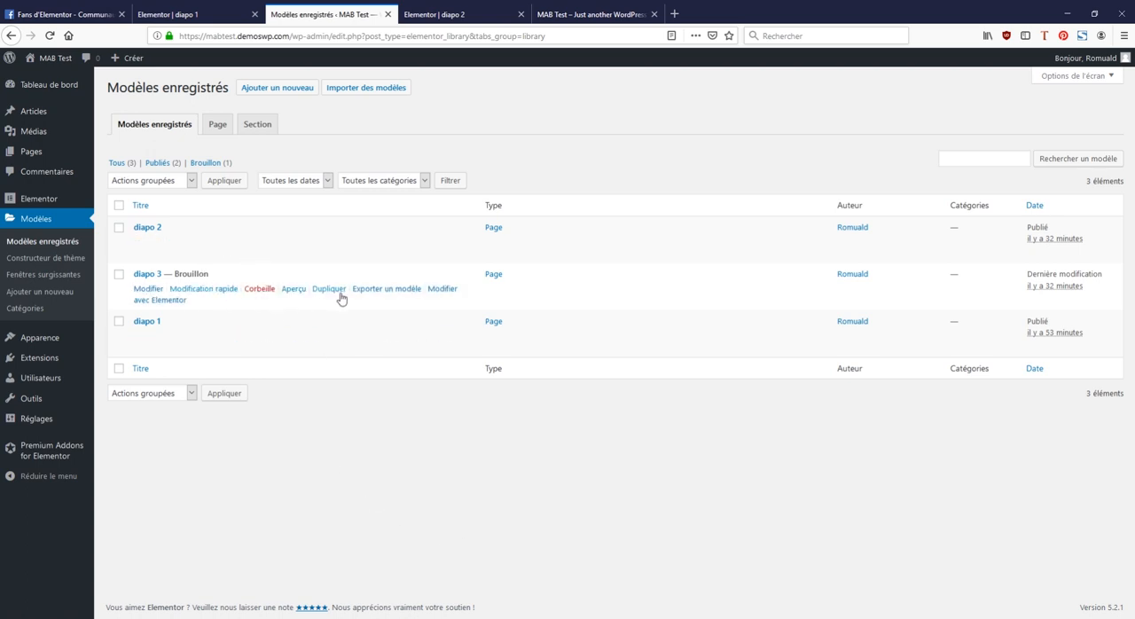
left_click(444, 293)
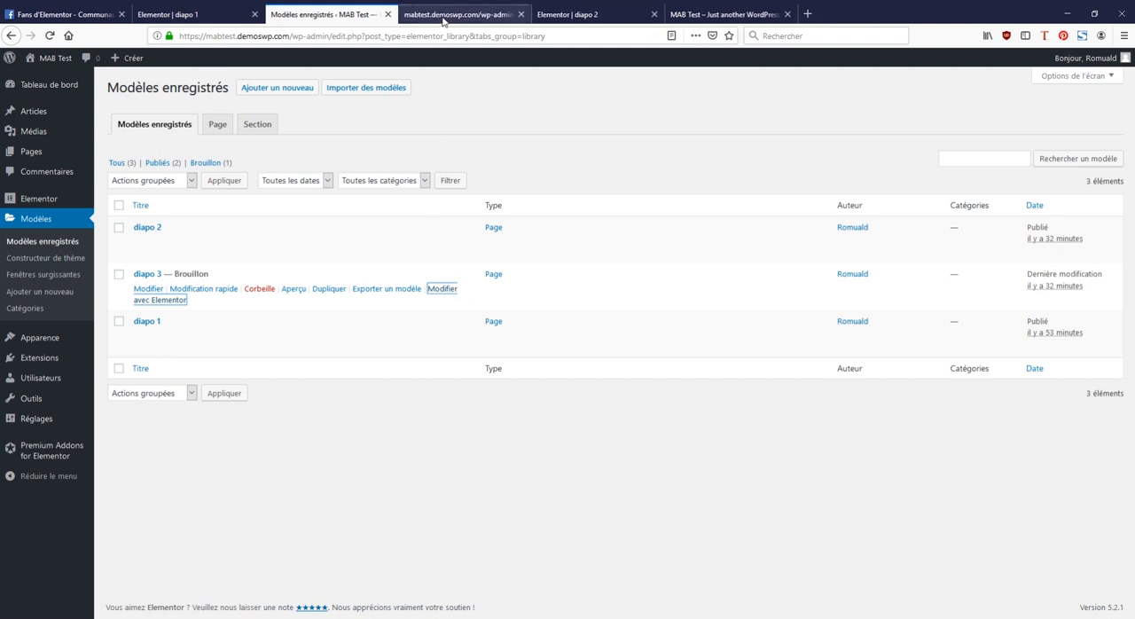
left_click(446, 16)
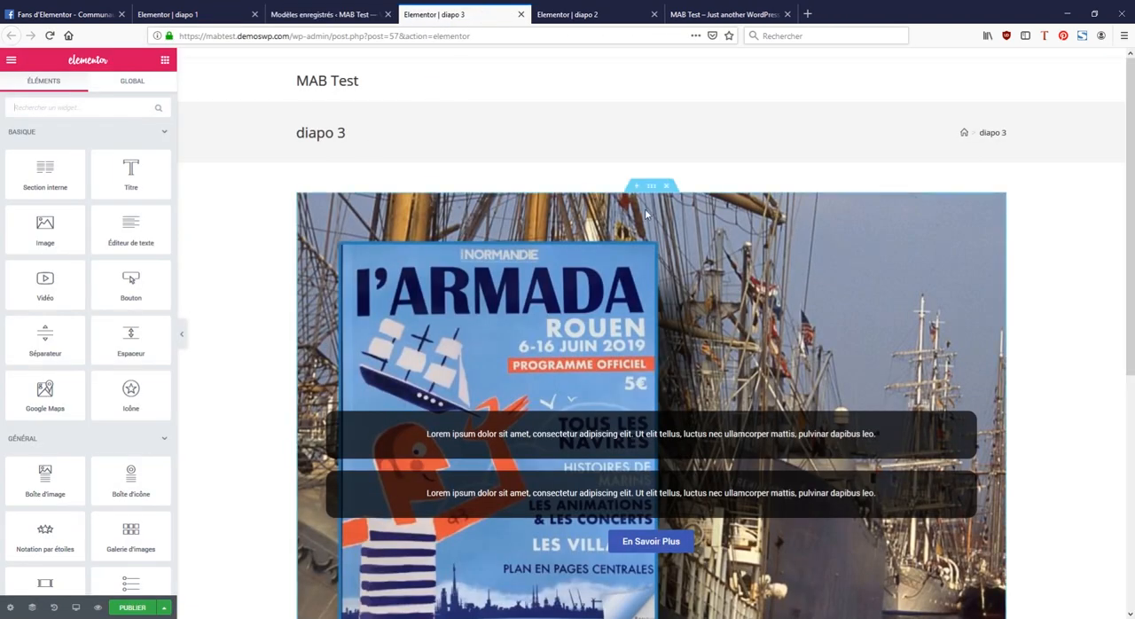
Step: Remove the background image from the diapo 3 section
left_click(650, 187)
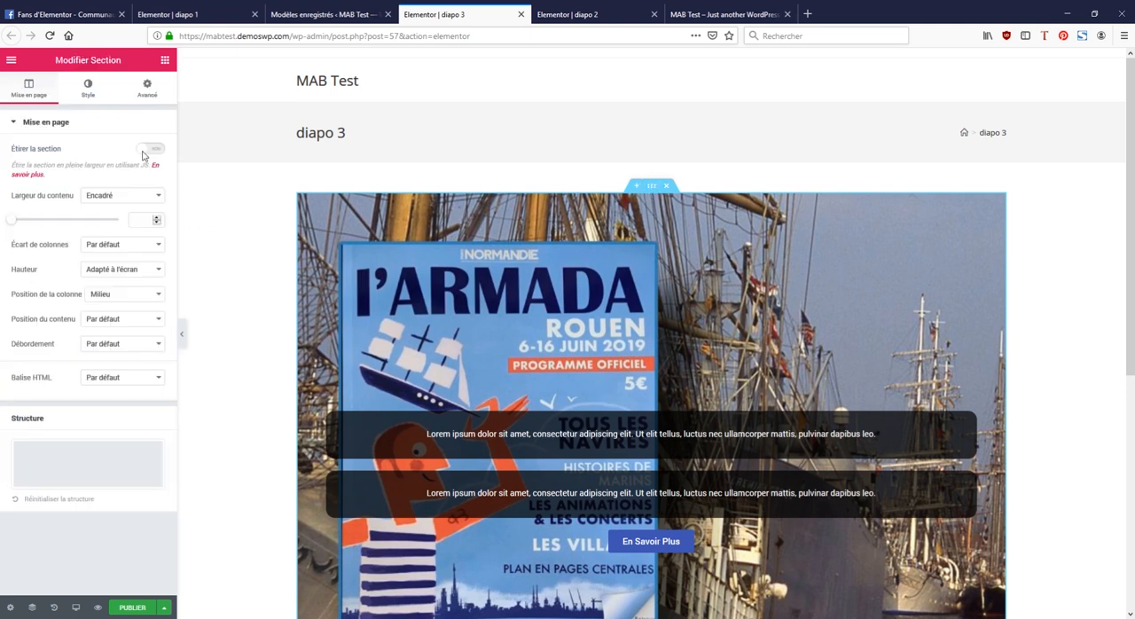
left_click(88, 88)
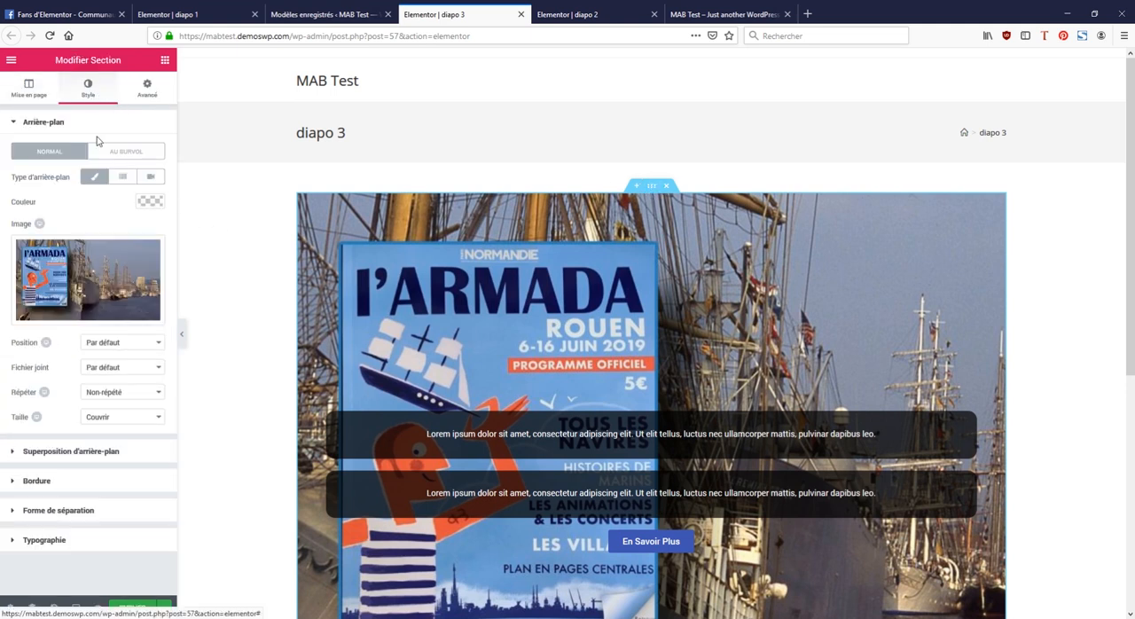
left_click(97, 317)
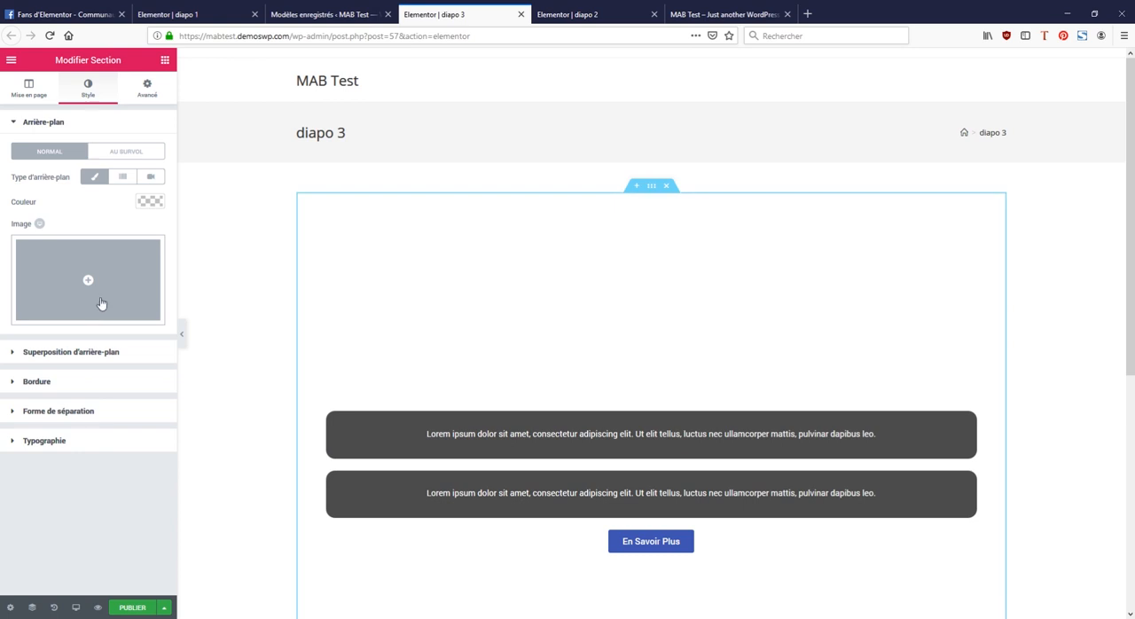
Step: Set the night photo of the illuminated tall ship, 1.jpg, as the section's background image and publish diapo 3
left_click(101, 301)
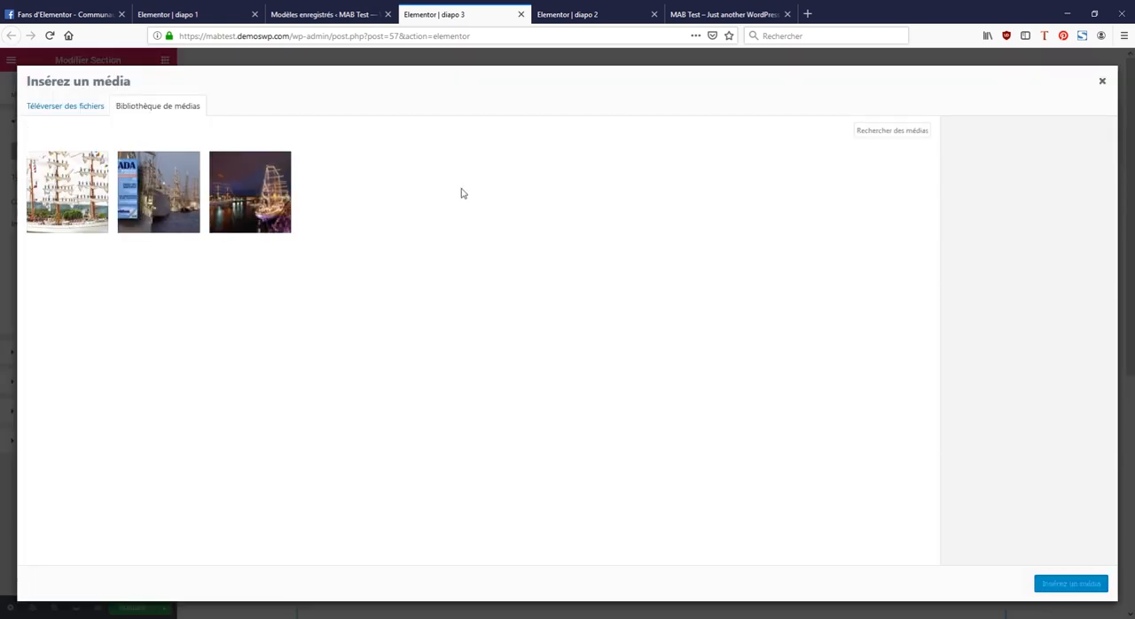
left_click(257, 199)
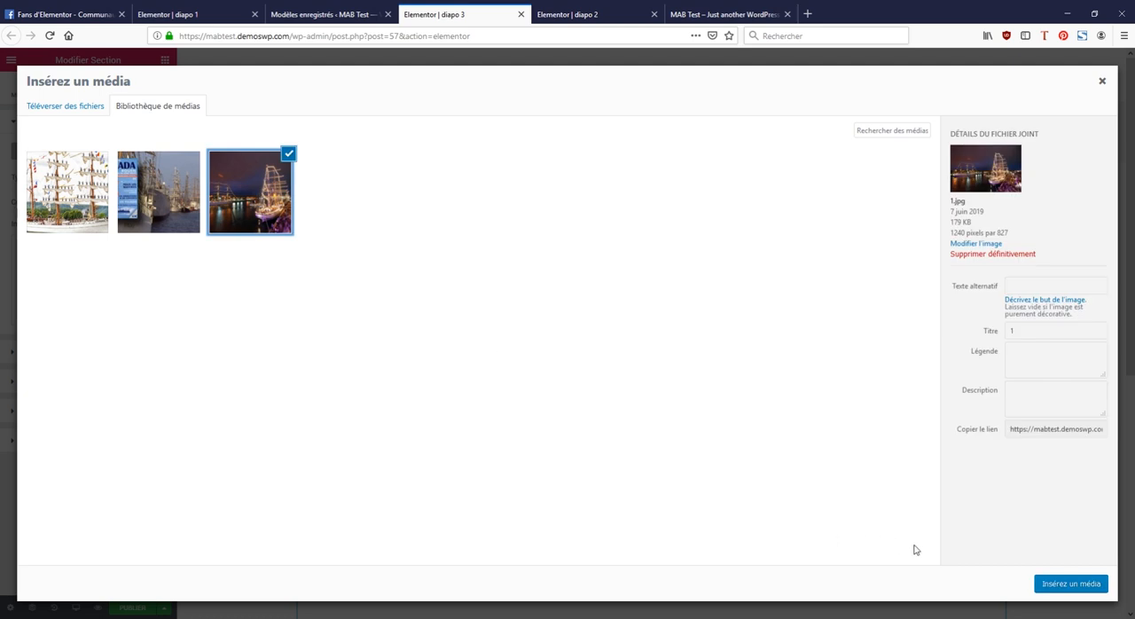
left_click(1069, 585)
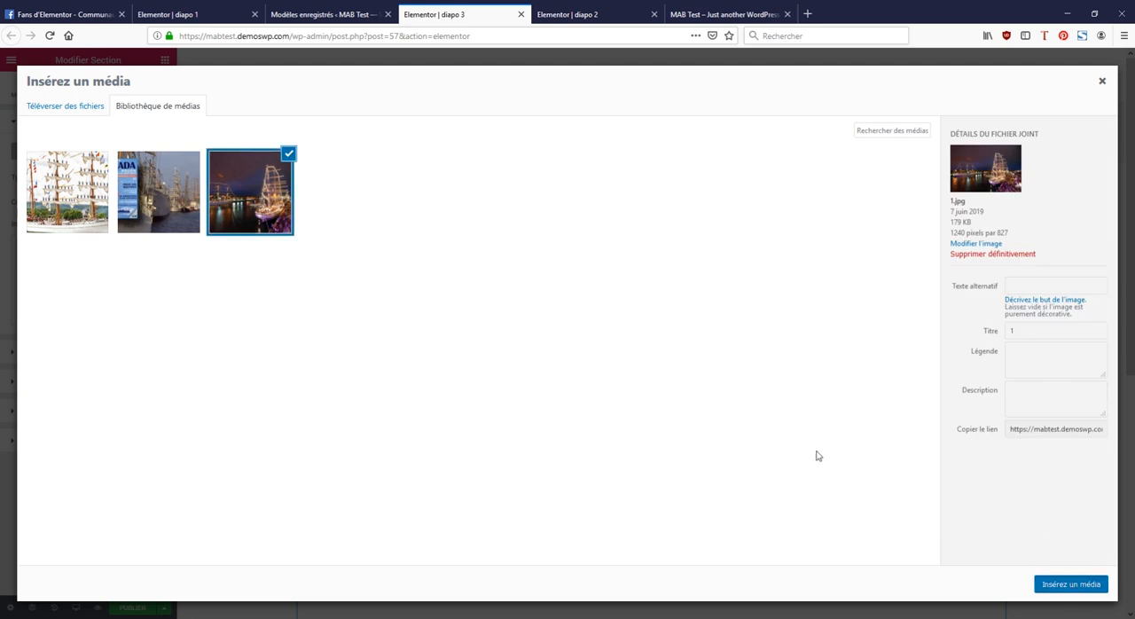
scroll(625, 293, "down", 2)
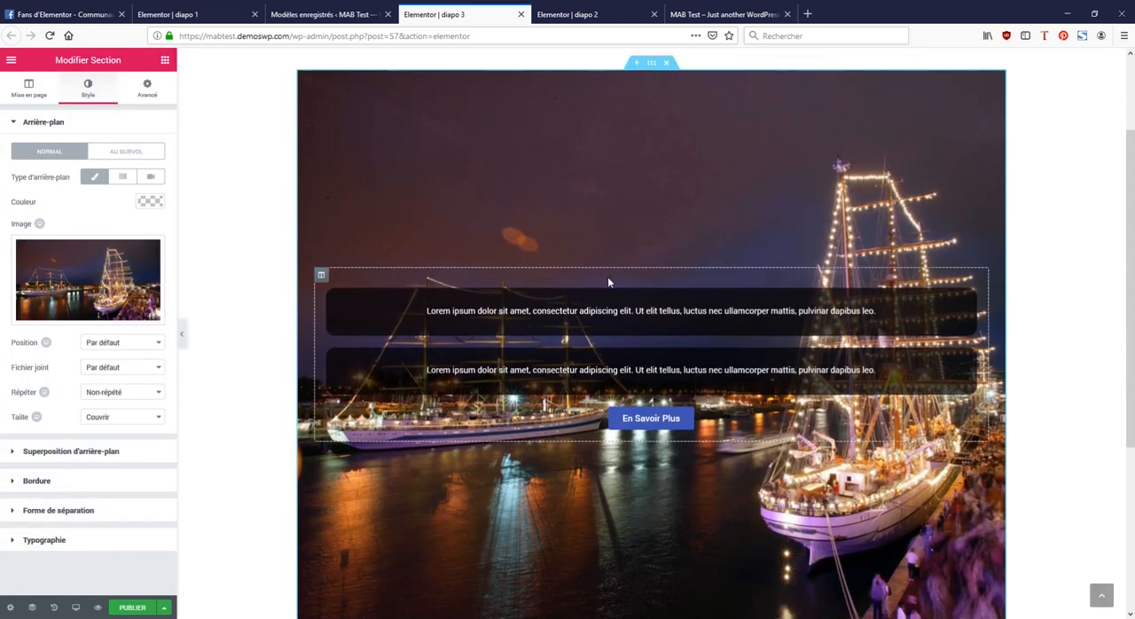
scroll(608, 282, "down", 2)
scroll(606, 283, "up", 2)
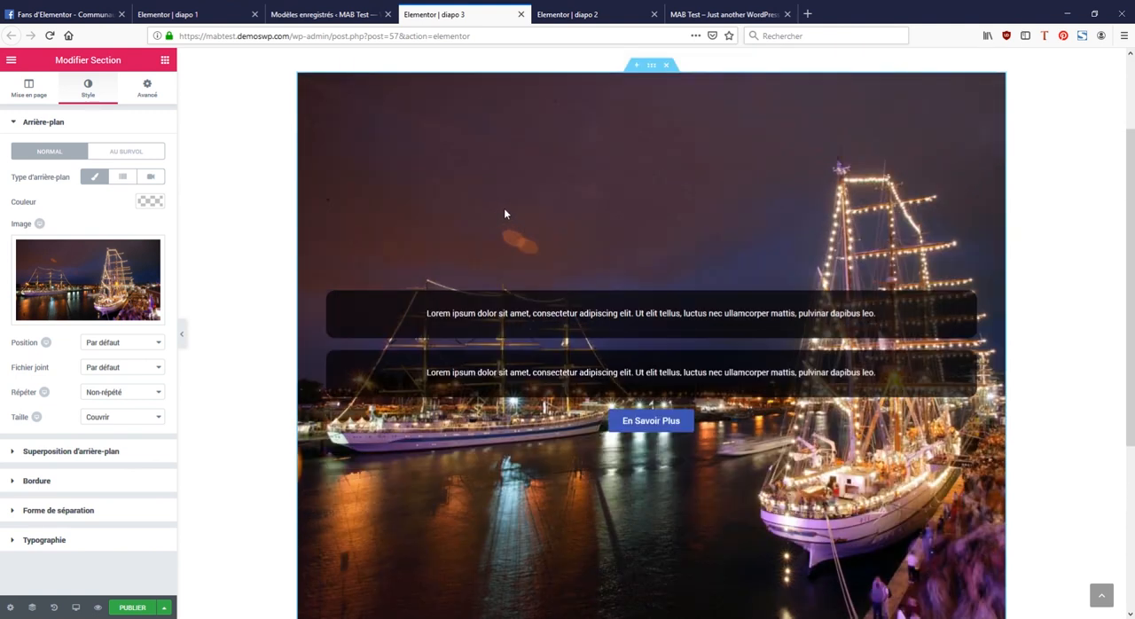
left_click(143, 605)
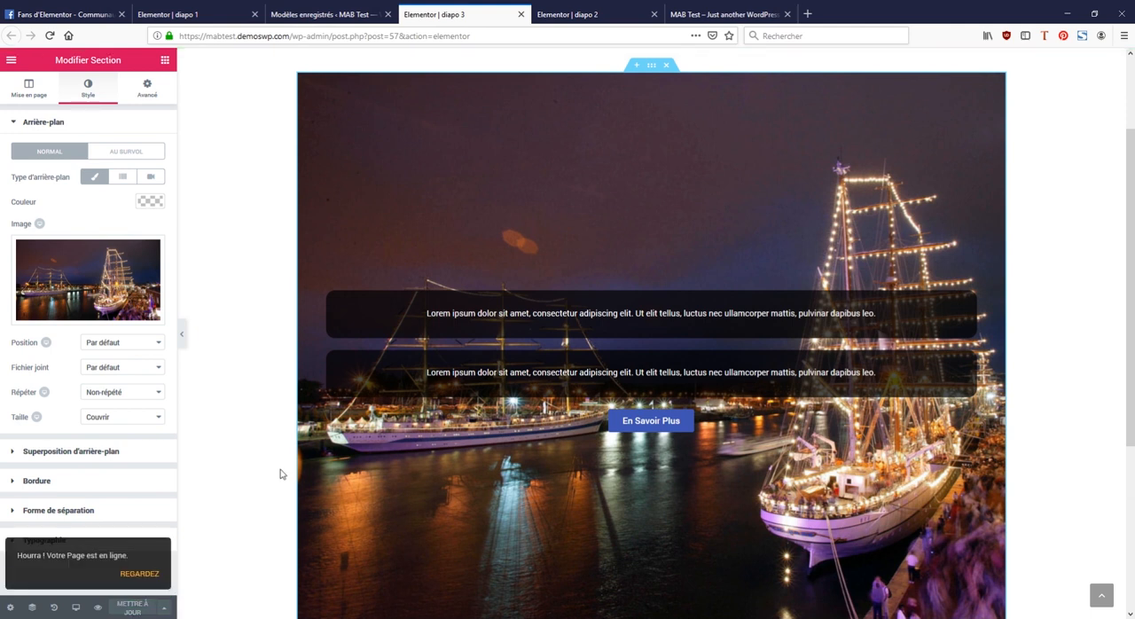
Step: Close the diapo editor tabs and switch to the MAB Test home page
left_click(254, 14)
left_click(387, 14)
left_click(387, 14)
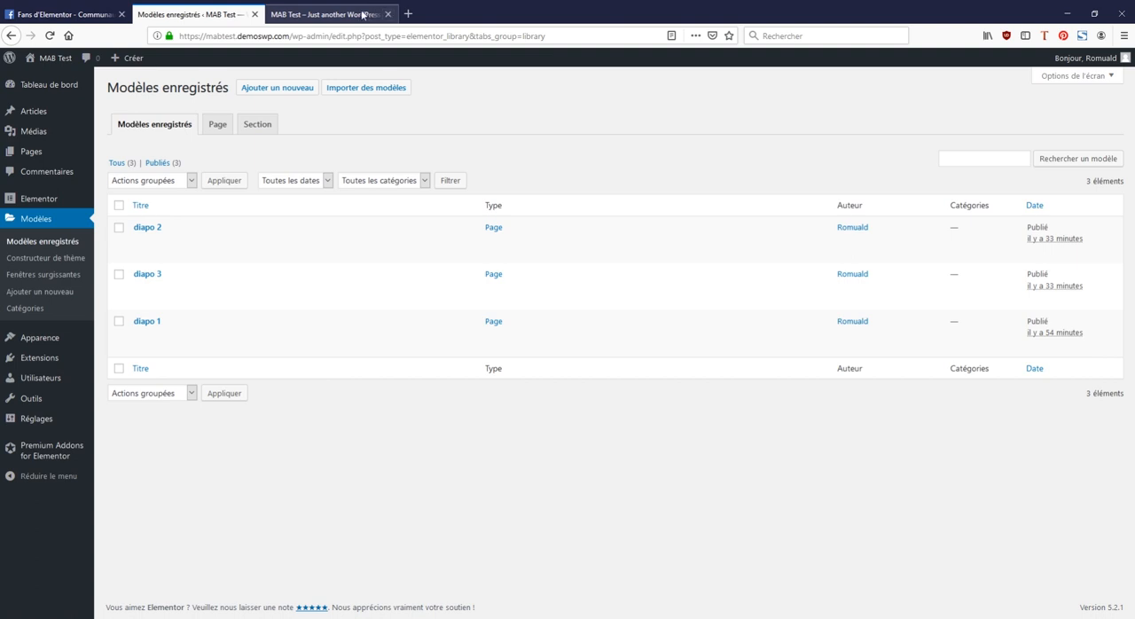
left_click(347, 15)
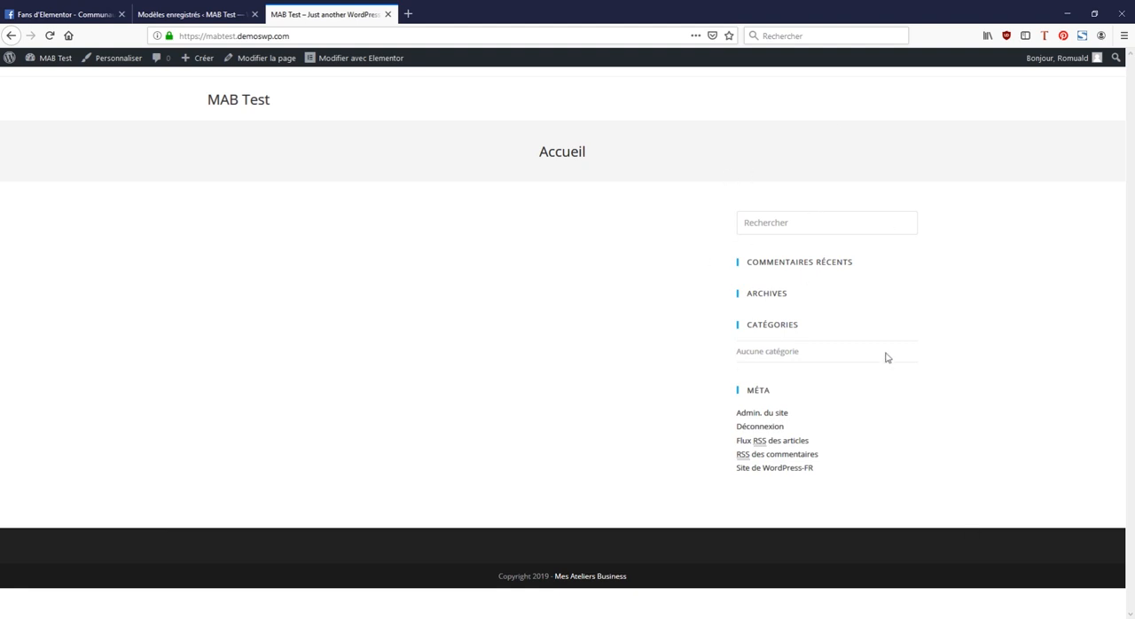
Step: Customize the theme's general settings so pages use the Pleine largeur layout, publish the change and return to the site
left_click(115, 61)
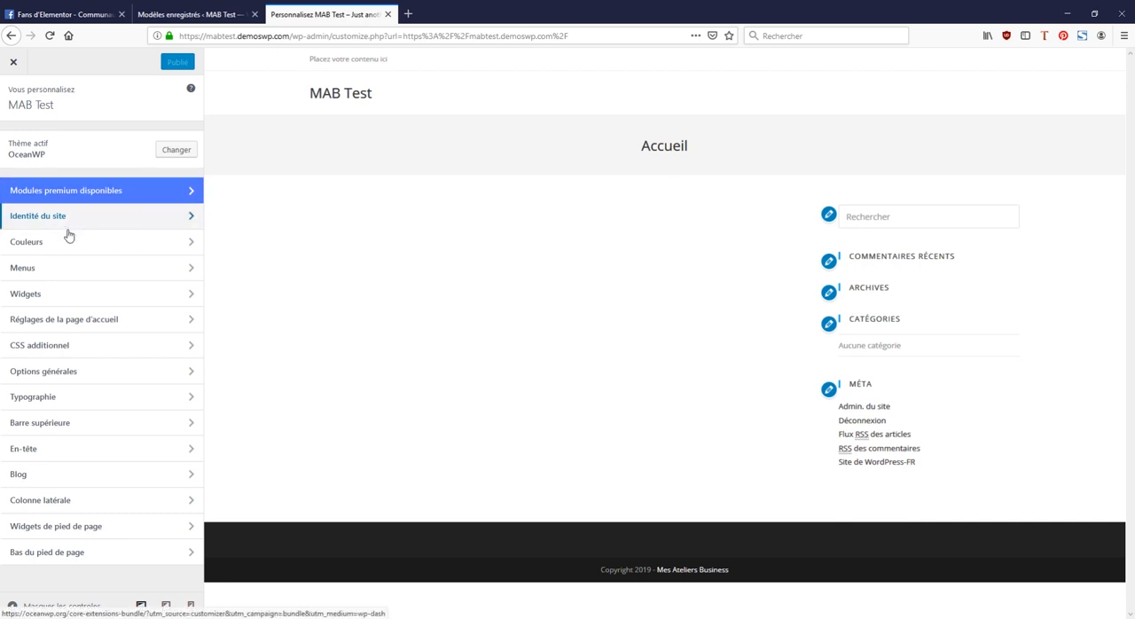
left_click(69, 377)
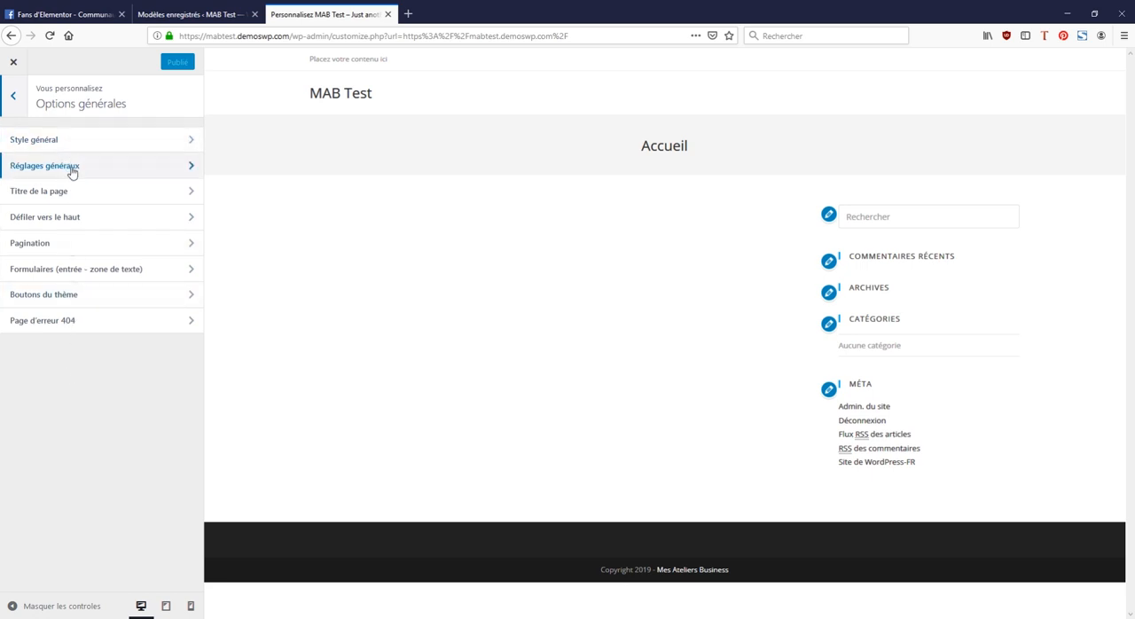
left_click(73, 172)
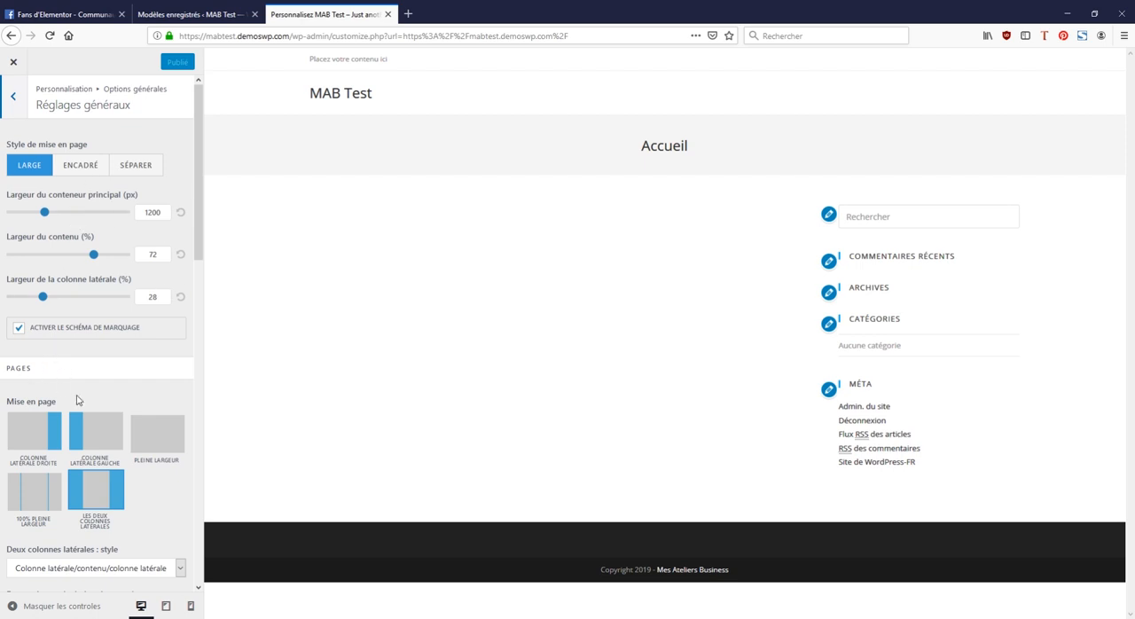
scroll(76, 401, "down", 3)
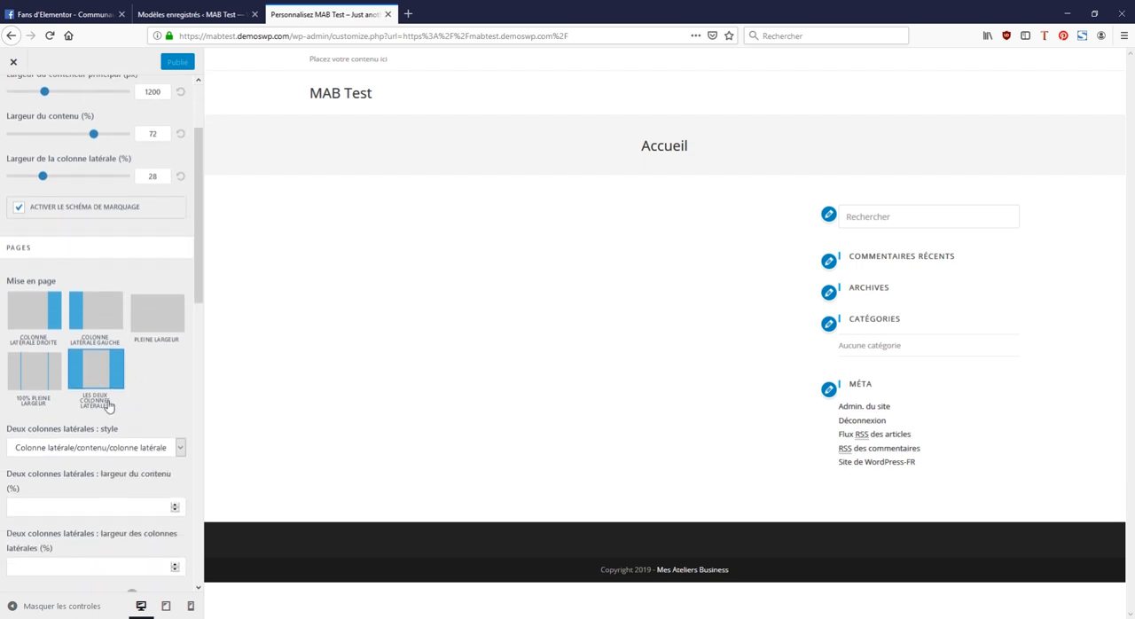
left_click(160, 316)
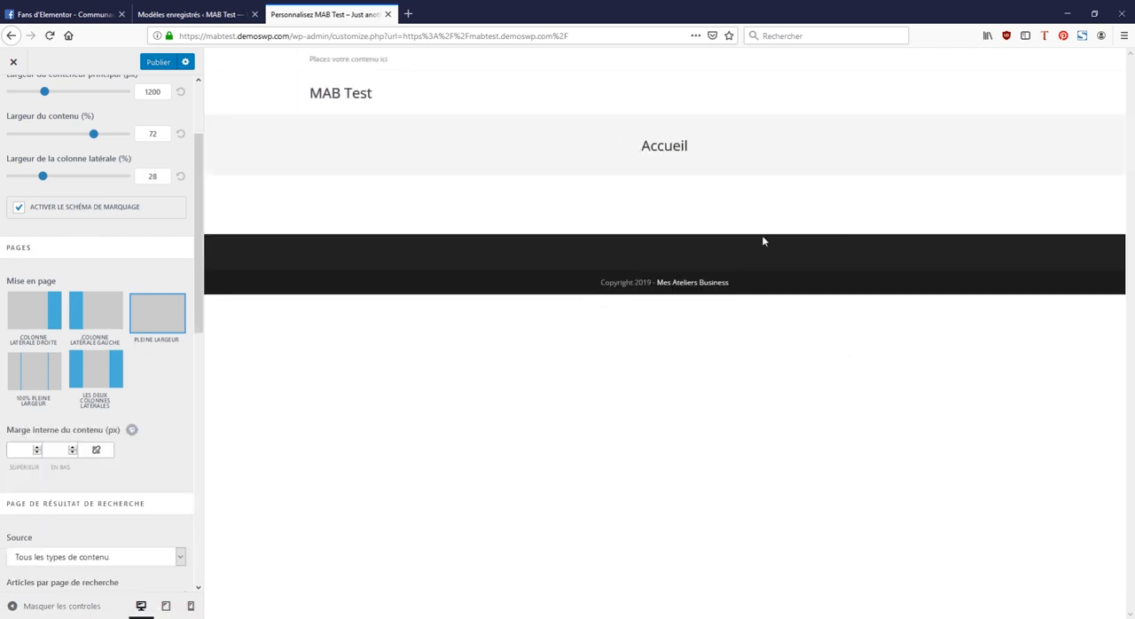
left_click(158, 62)
left_click(13, 61)
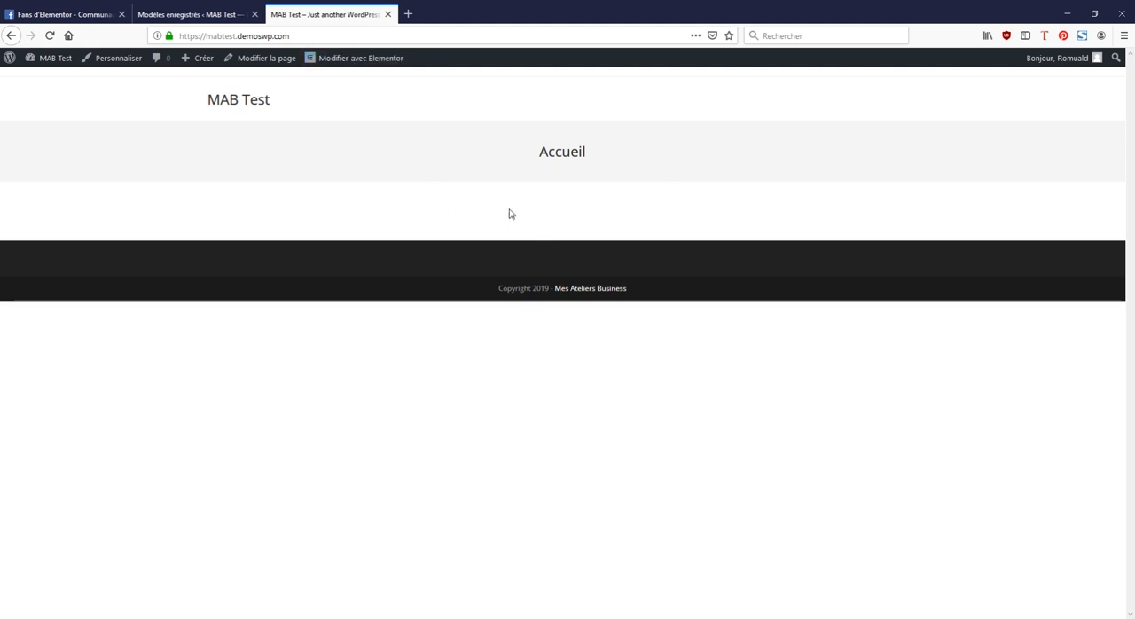
Step: Open the Accueil page with Elementor and add a single-column section
left_click(371, 62)
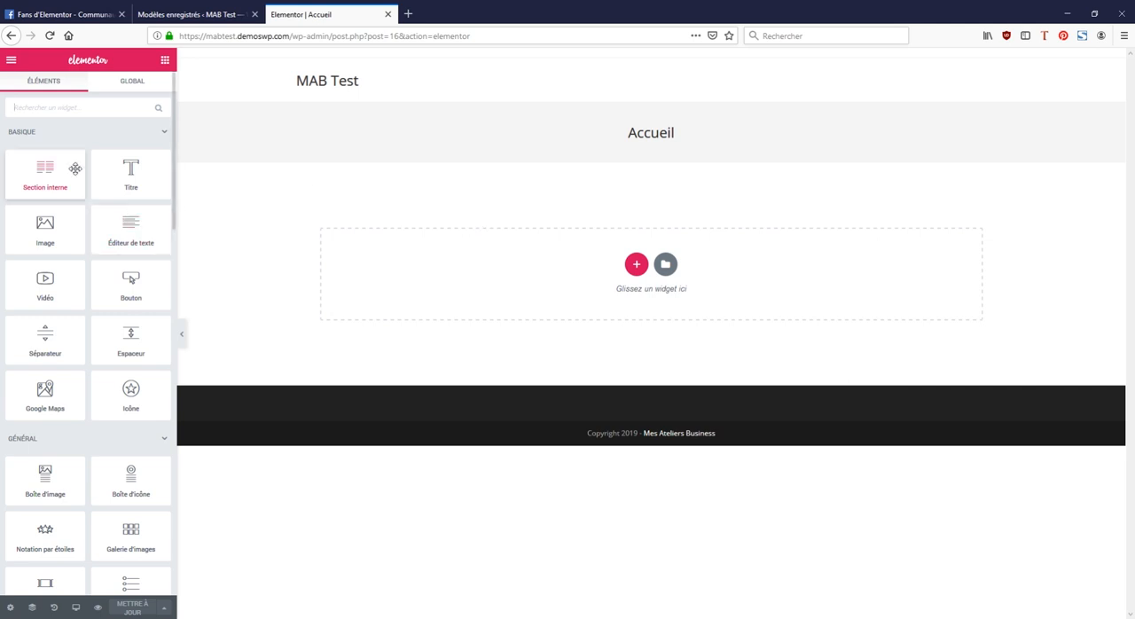
left_click(164, 134)
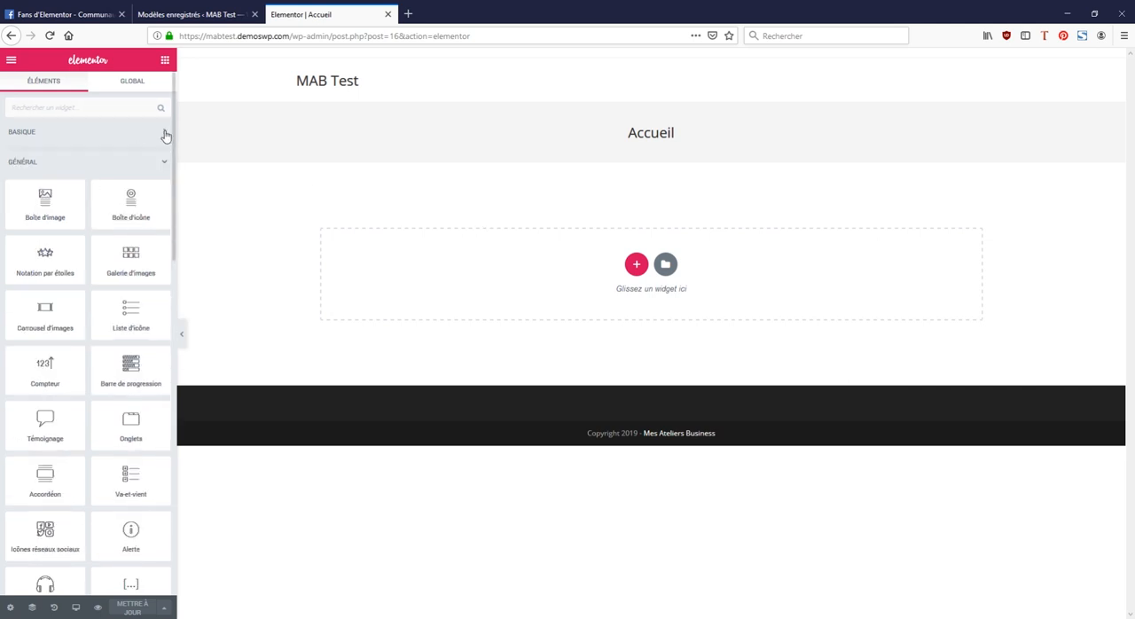
left_click(636, 264)
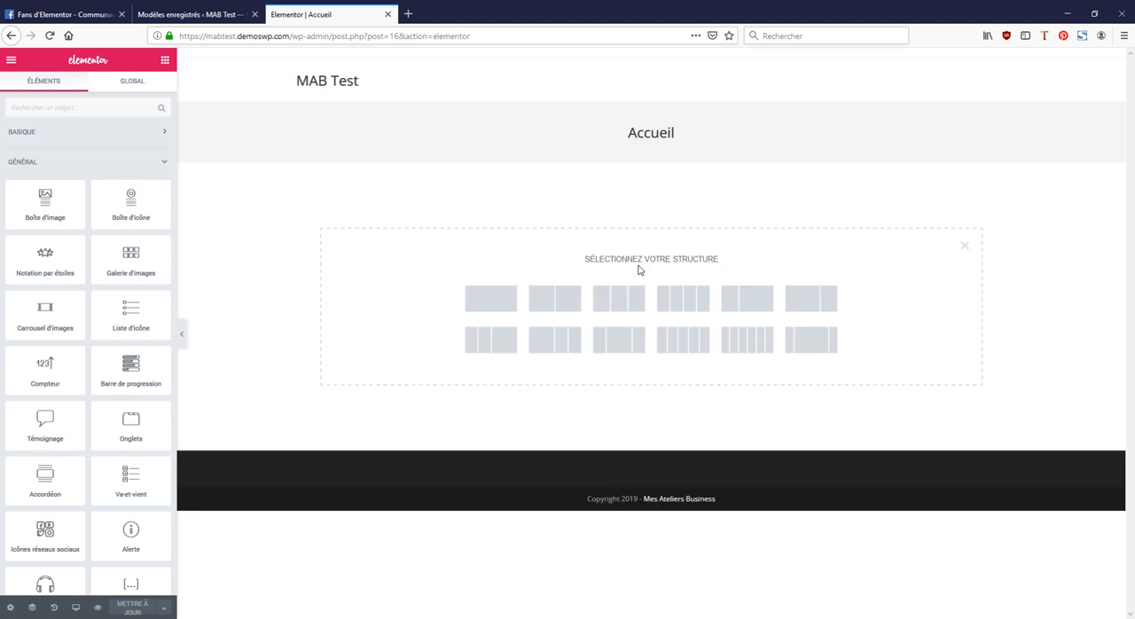
left_click(492, 298)
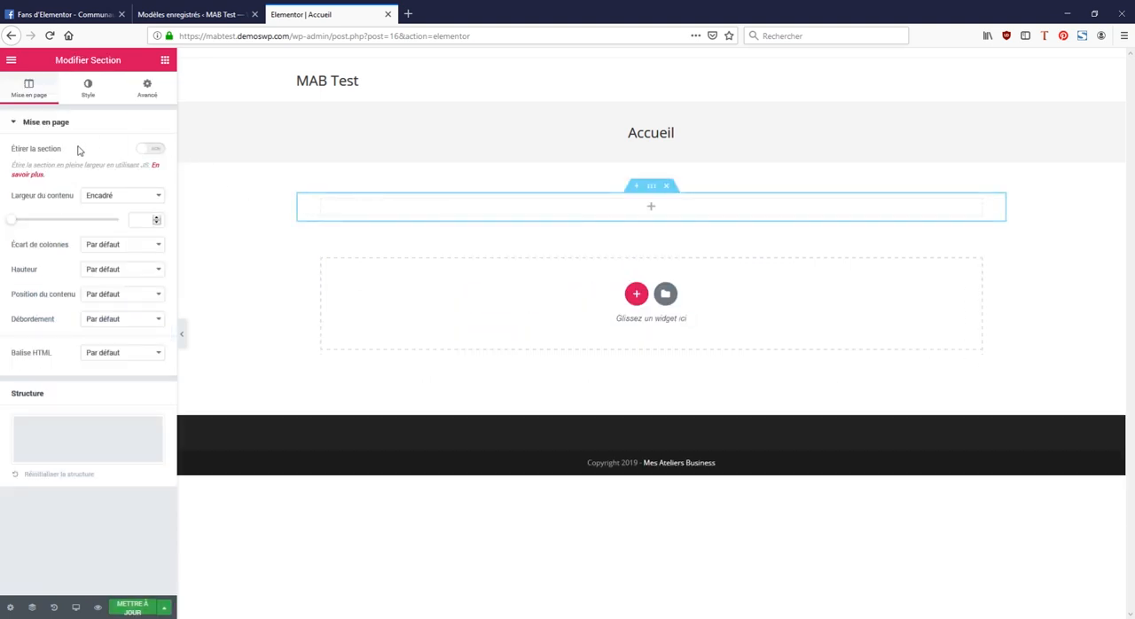
Step: Stretch the section, with its content width set to Pleine largeur and its height to Adapté à l'écran
left_click(152, 148)
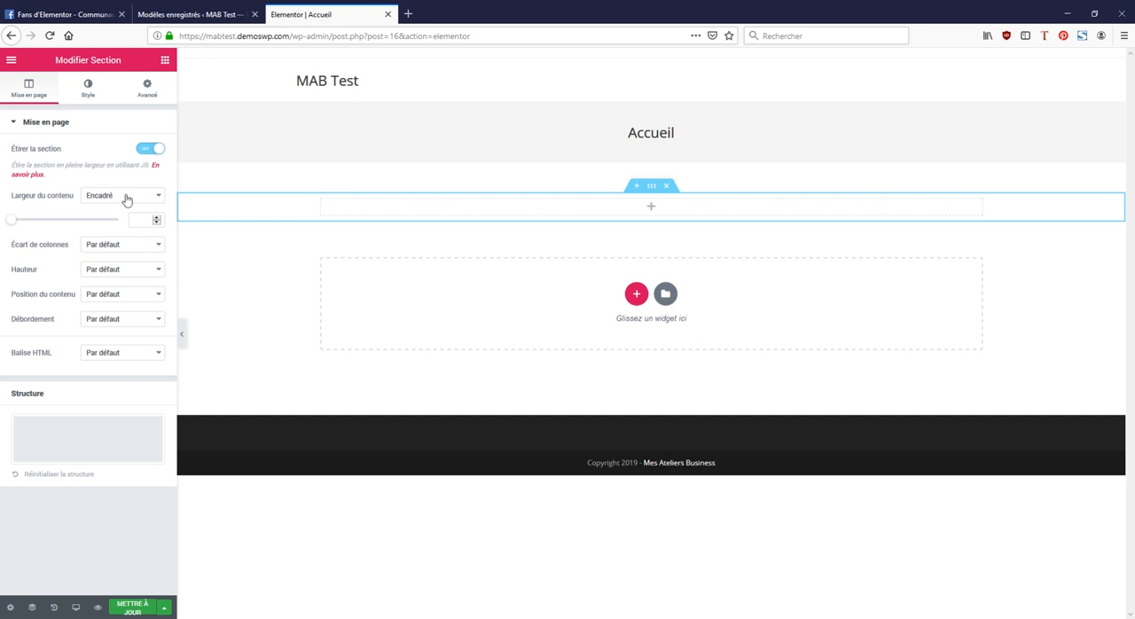
left_click(123, 228)
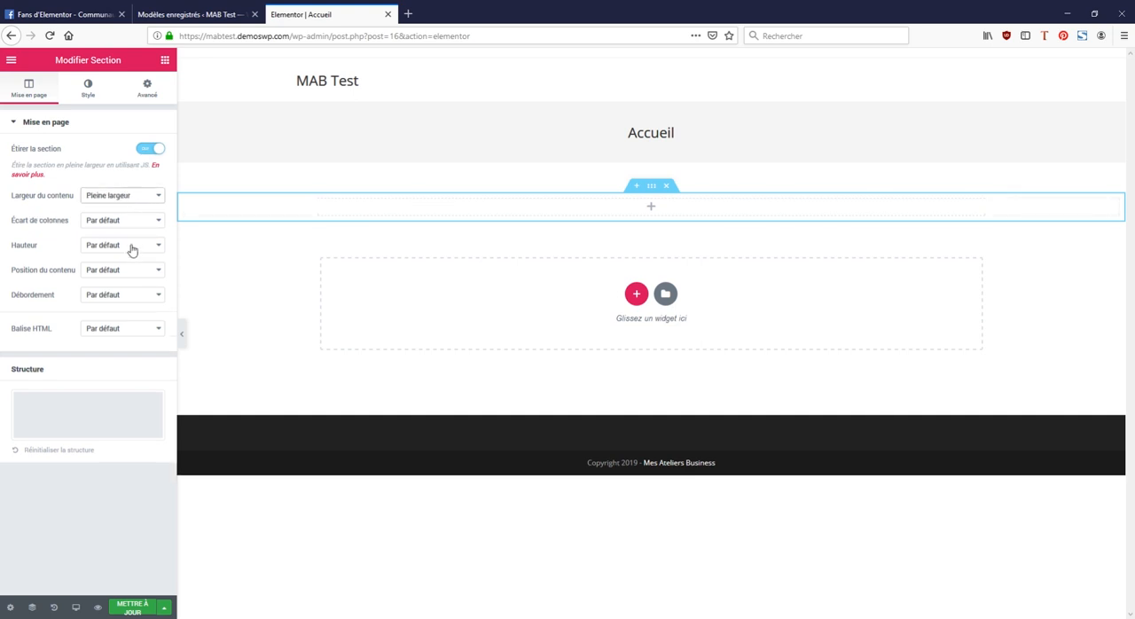
left_click(132, 249)
left_click(139, 275)
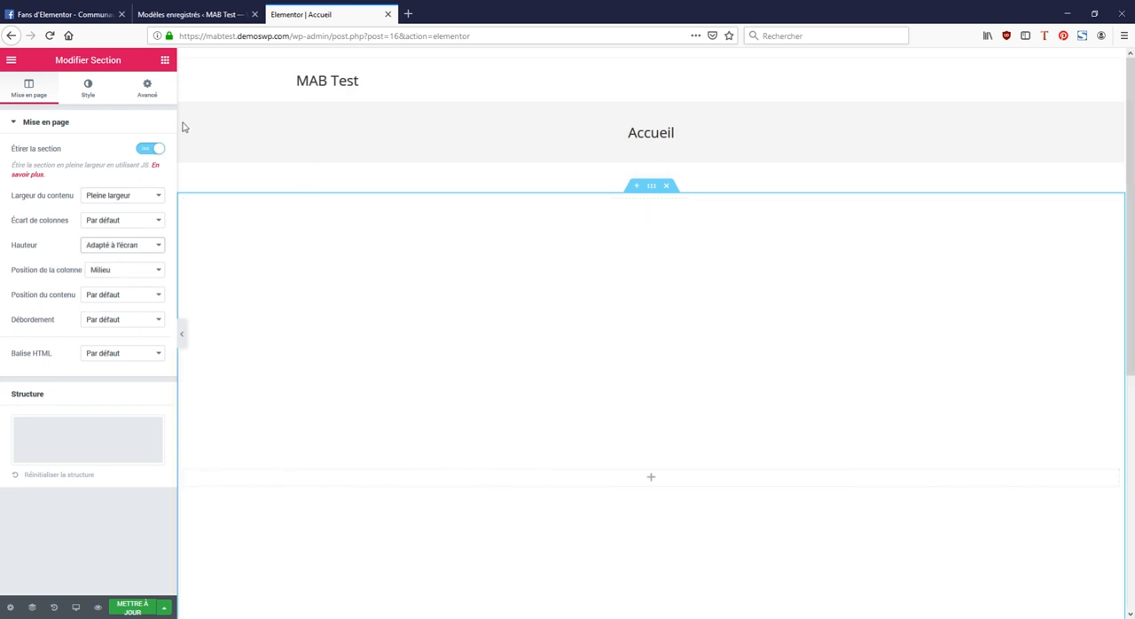
Step: Search the widgets for "car" and place a Premium Carousel in the section's empty column
left_click(165, 61)
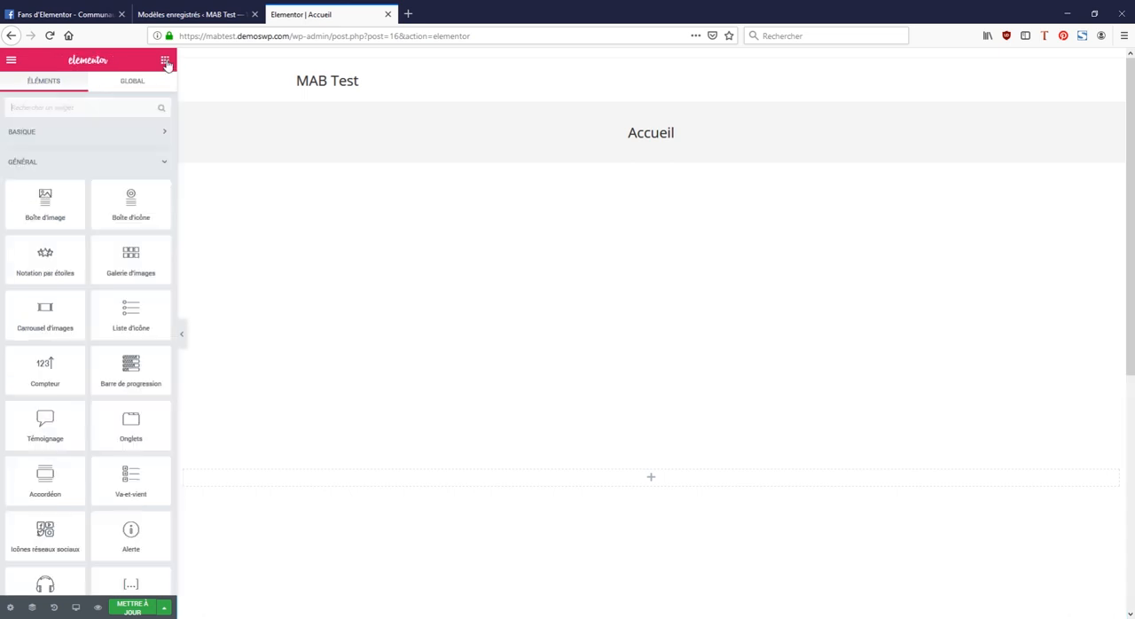
left_click(164, 164)
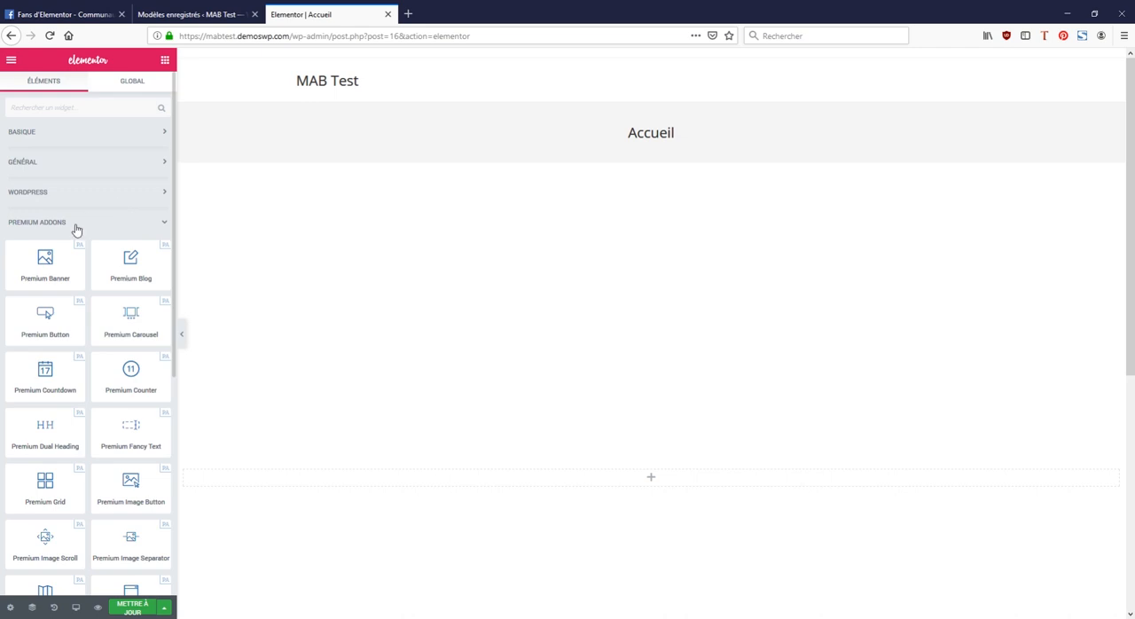
scroll(84, 229, "down", 3)
scroll(87, 233, "up", 3)
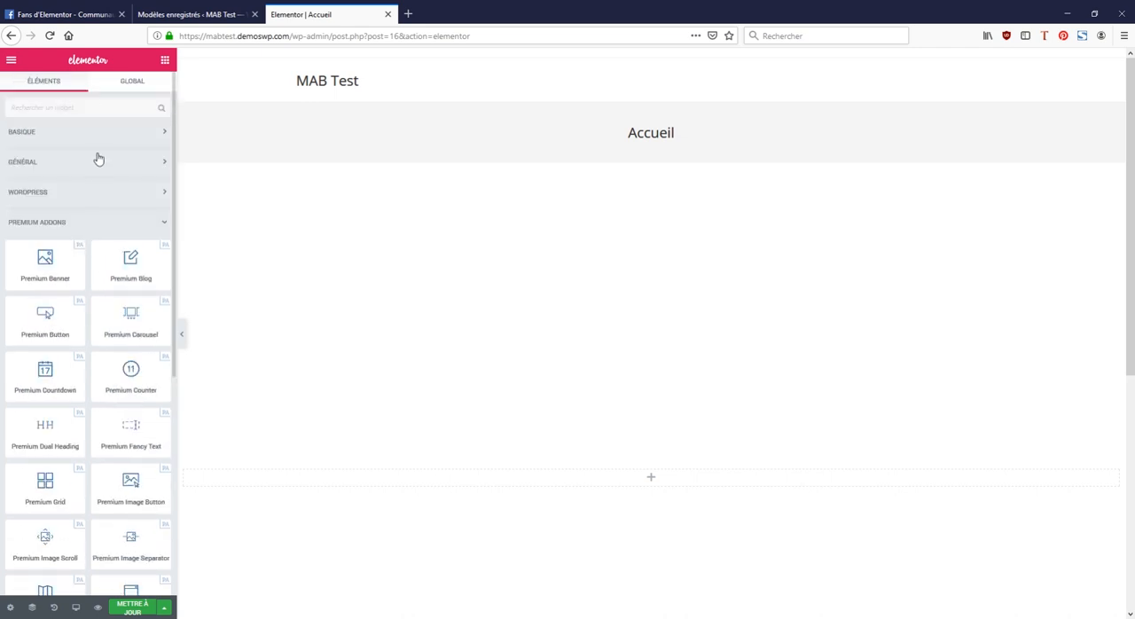
left_click(88, 107)
type("car")
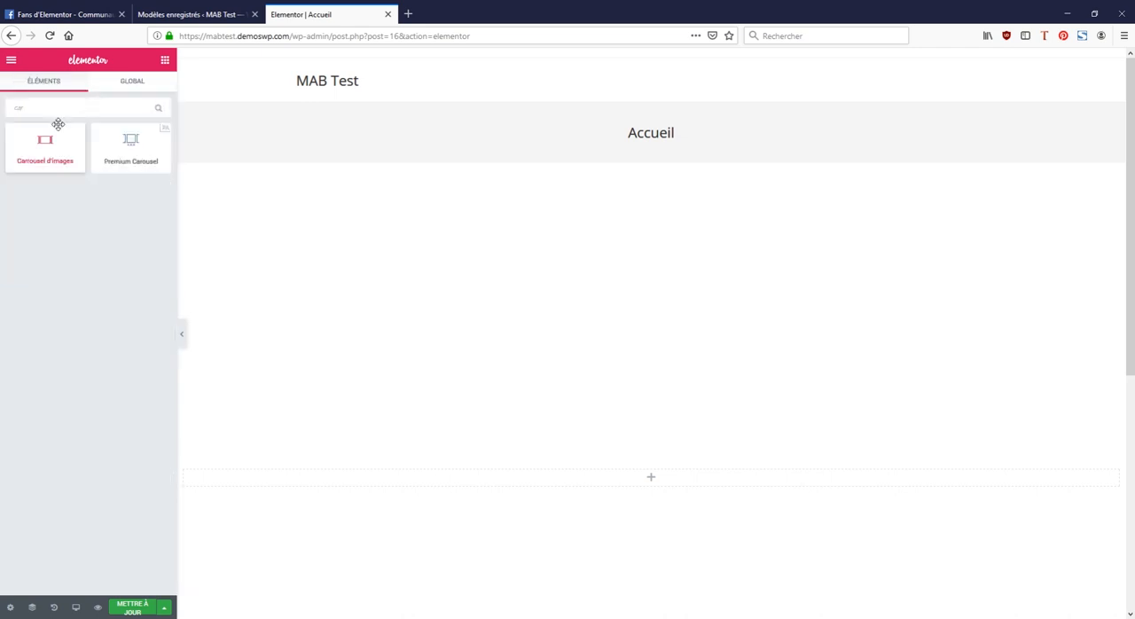
left_click_drag(127, 141, 653, 476)
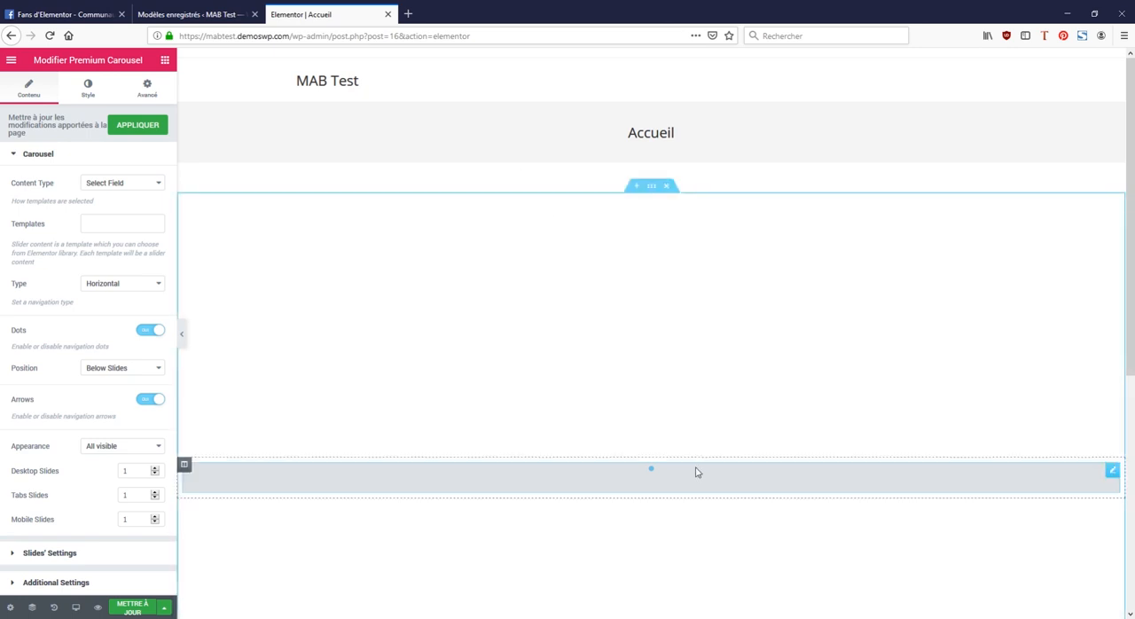
Step: Set the carousel's content type to Repeater and create three template items
left_click(121, 216)
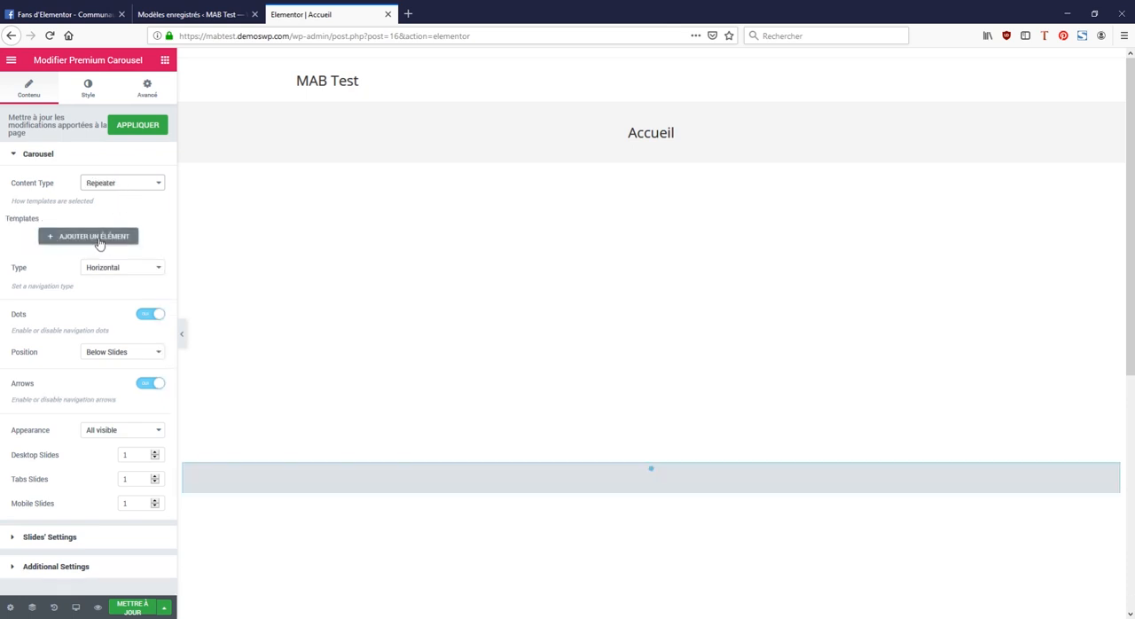
left_click(94, 237)
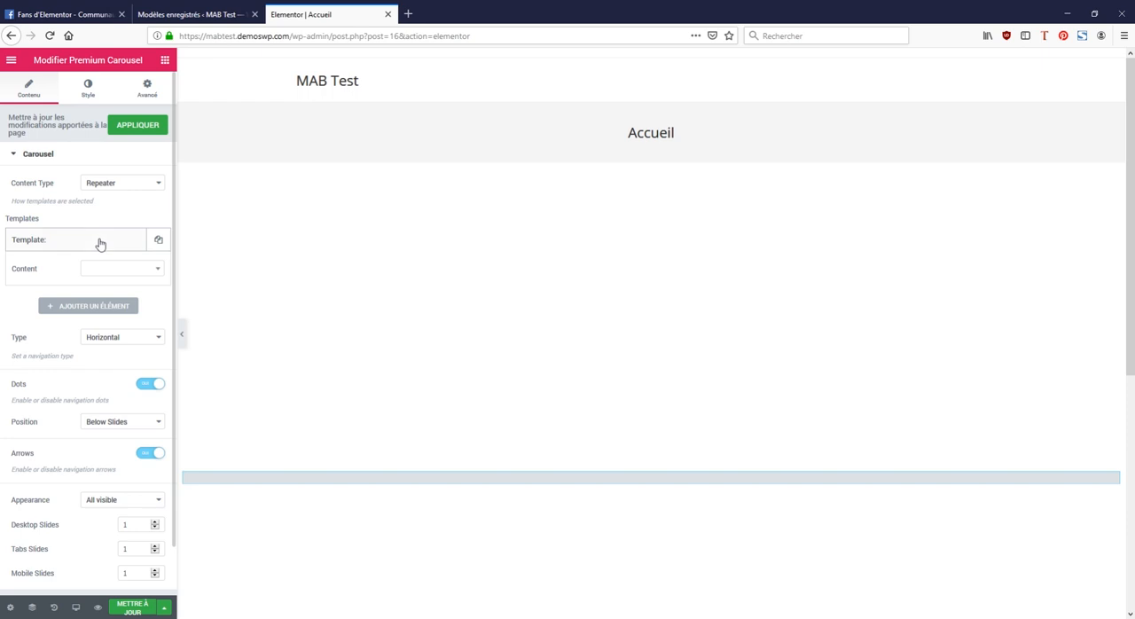
left_click(159, 240)
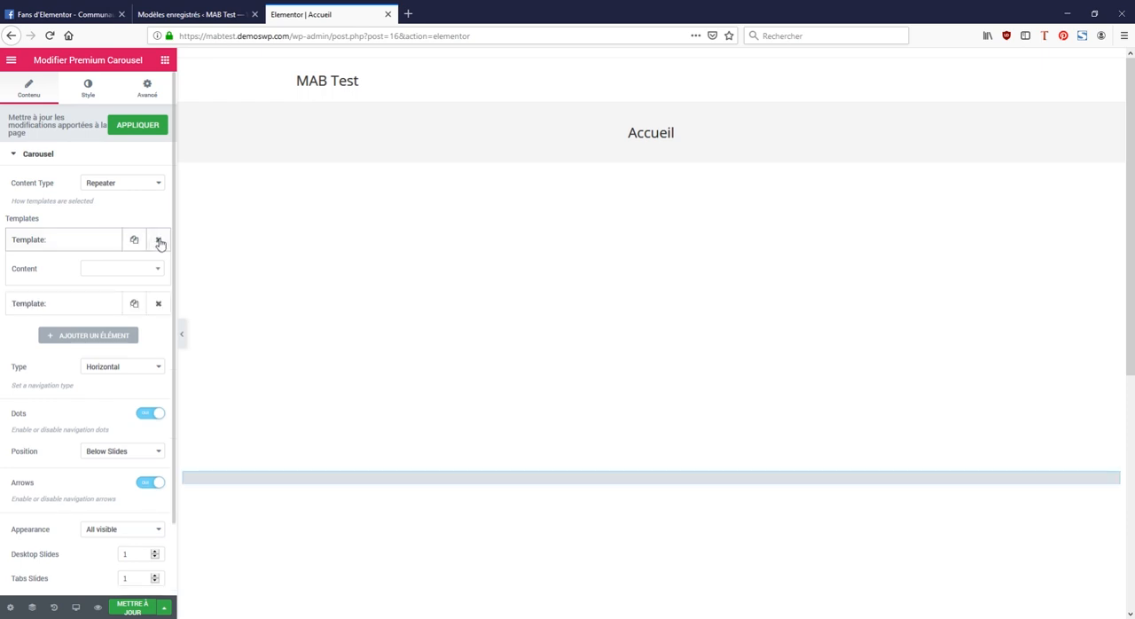
left_click(159, 240)
left_click(158, 240)
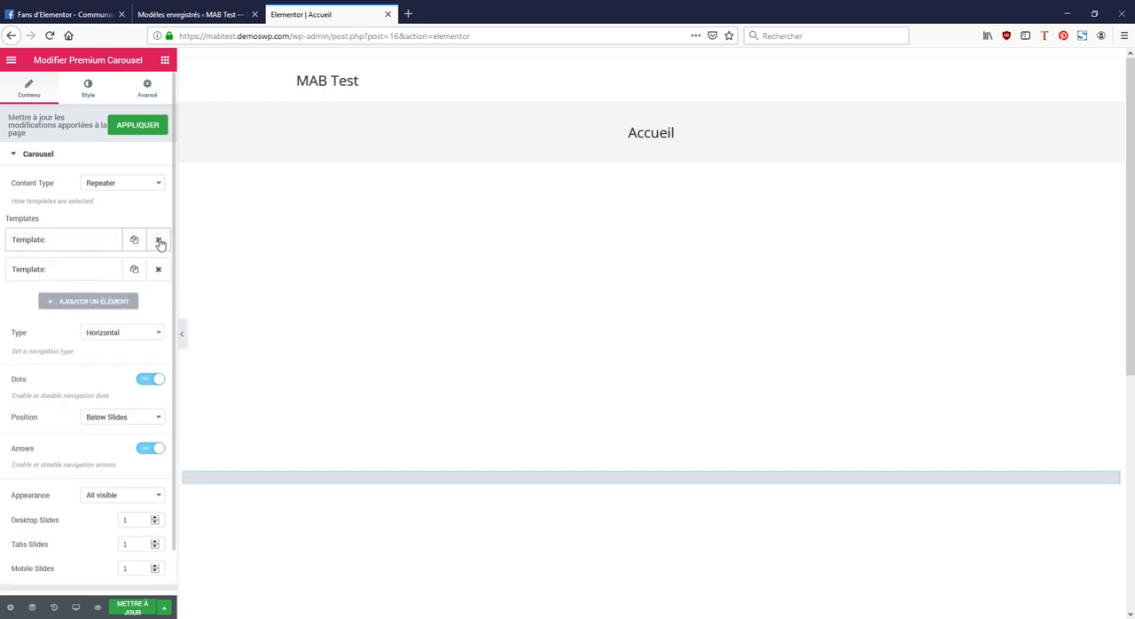
left_click(133, 269)
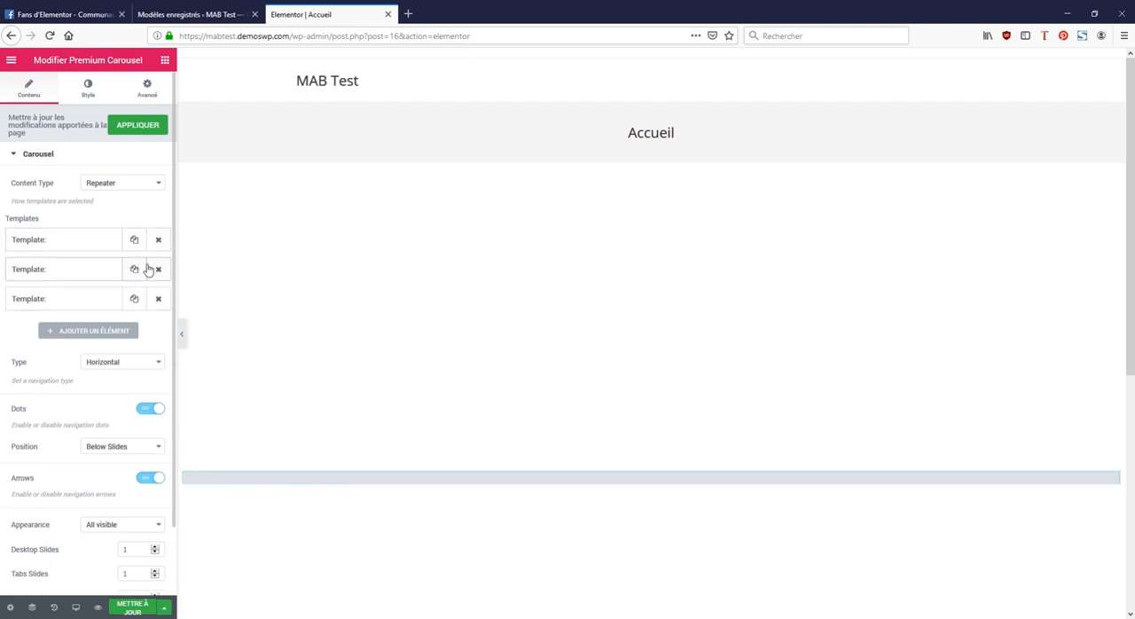
Step: Assign diapo 1 as the content of the carousel's first template item
left_click(86, 241)
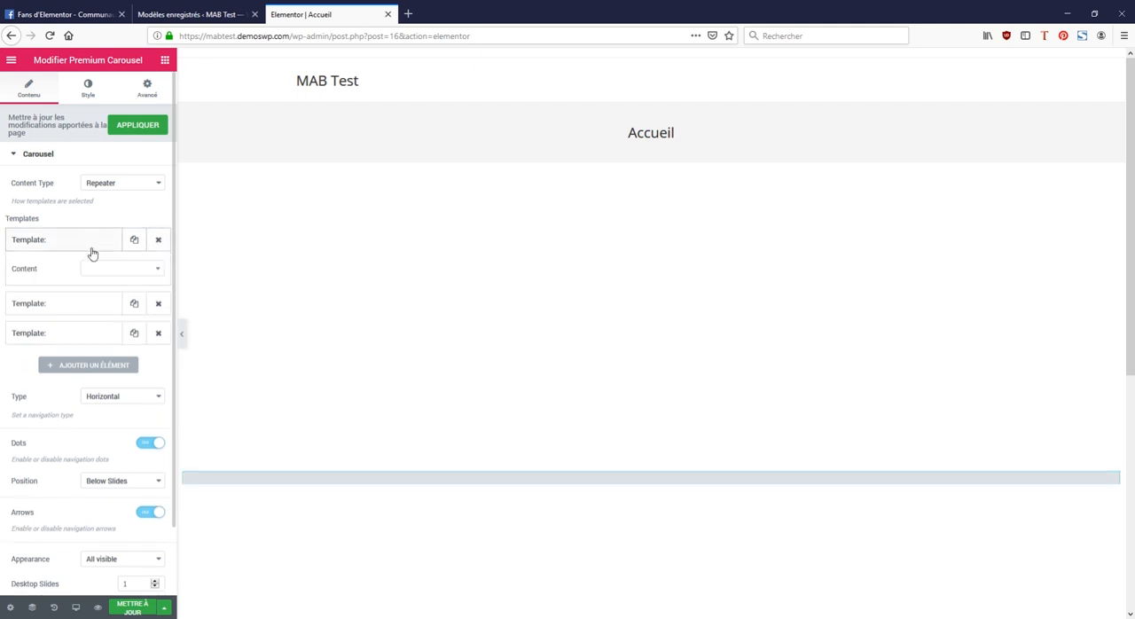
left_click(112, 270)
left_click(113, 304)
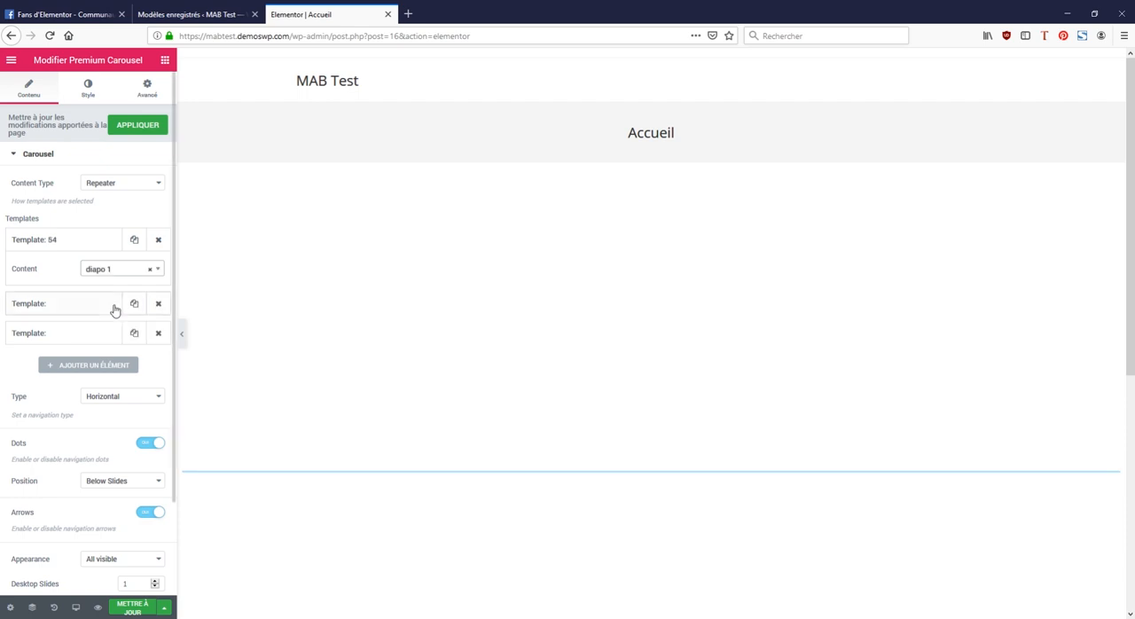
Step: Assign diapo 2 to the carousel's second template item and diapo 3 to the third
left_click(87, 304)
left_click(103, 299)
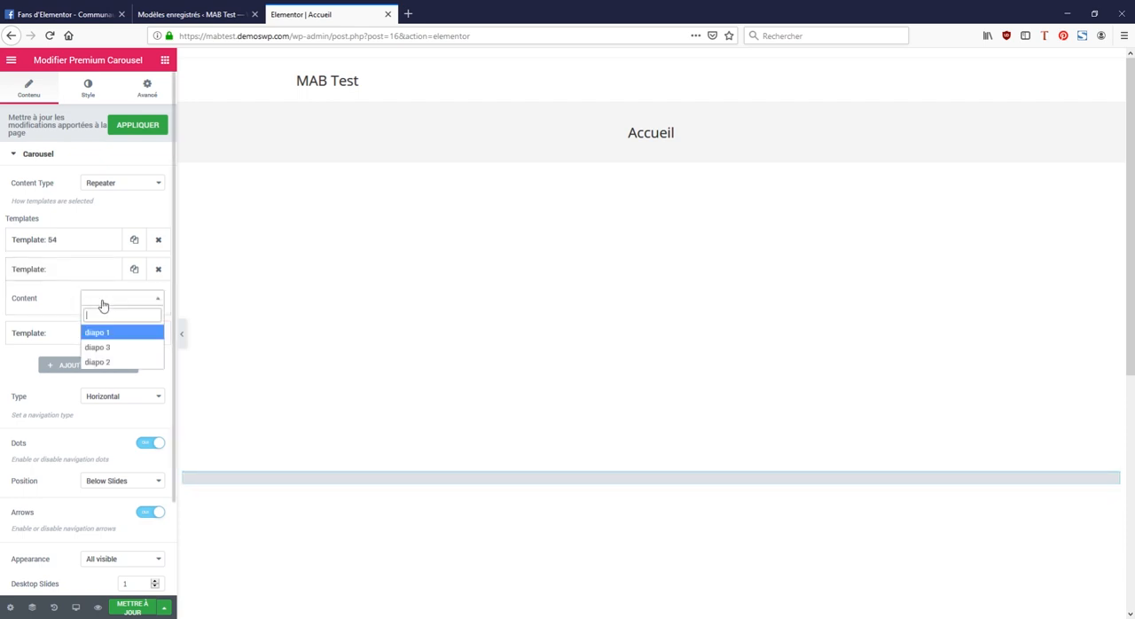
left_click(114, 361)
left_click(84, 332)
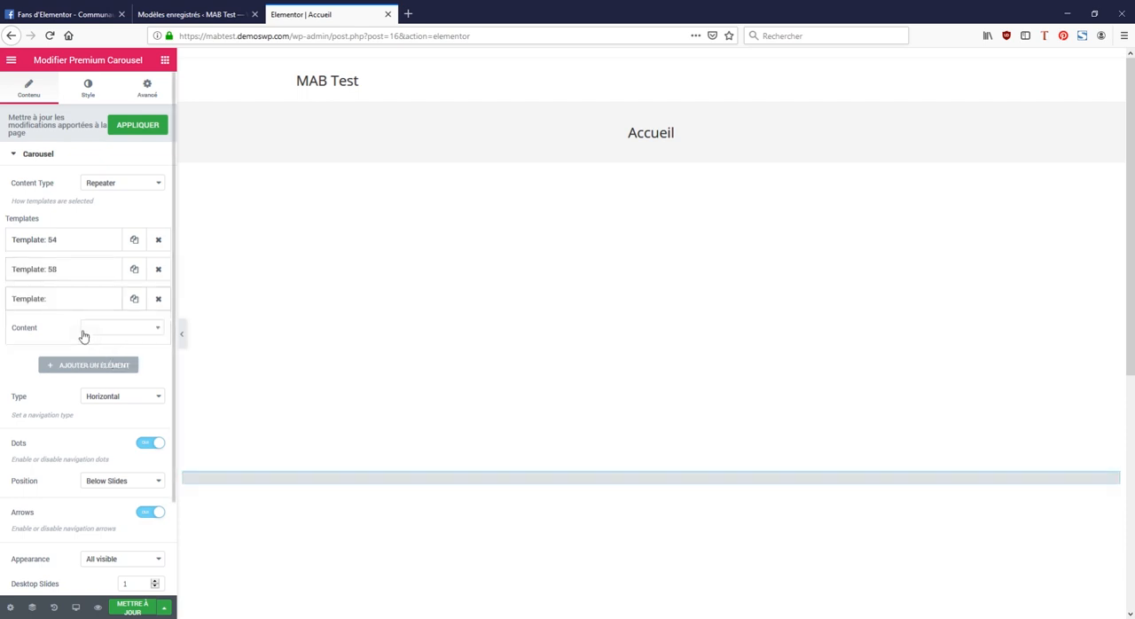
left_click(98, 330)
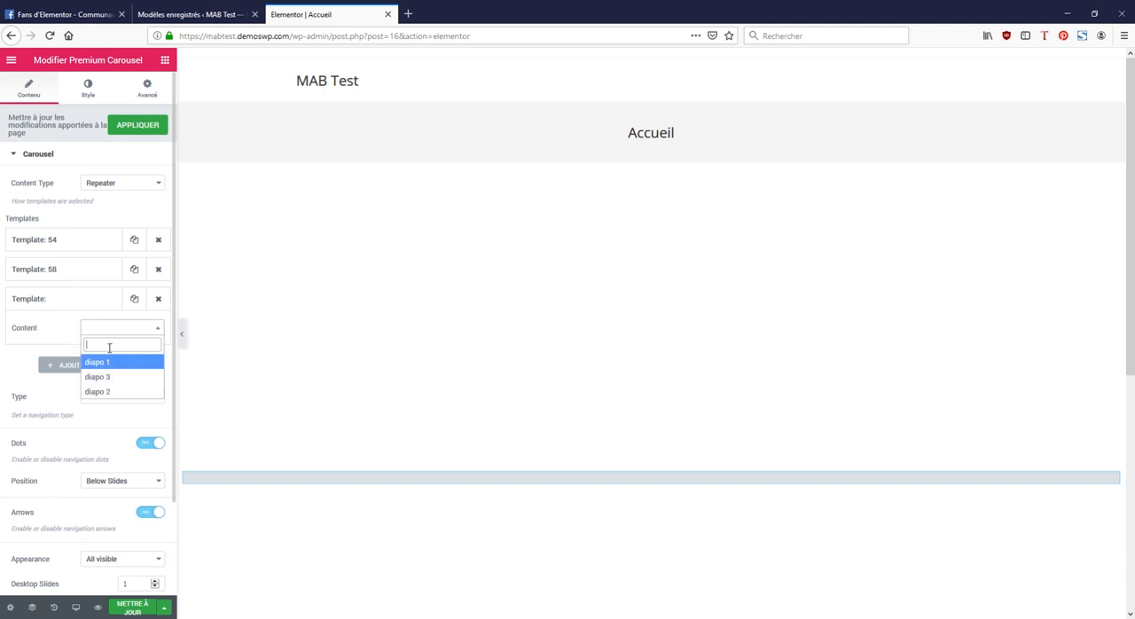
left_click(115, 378)
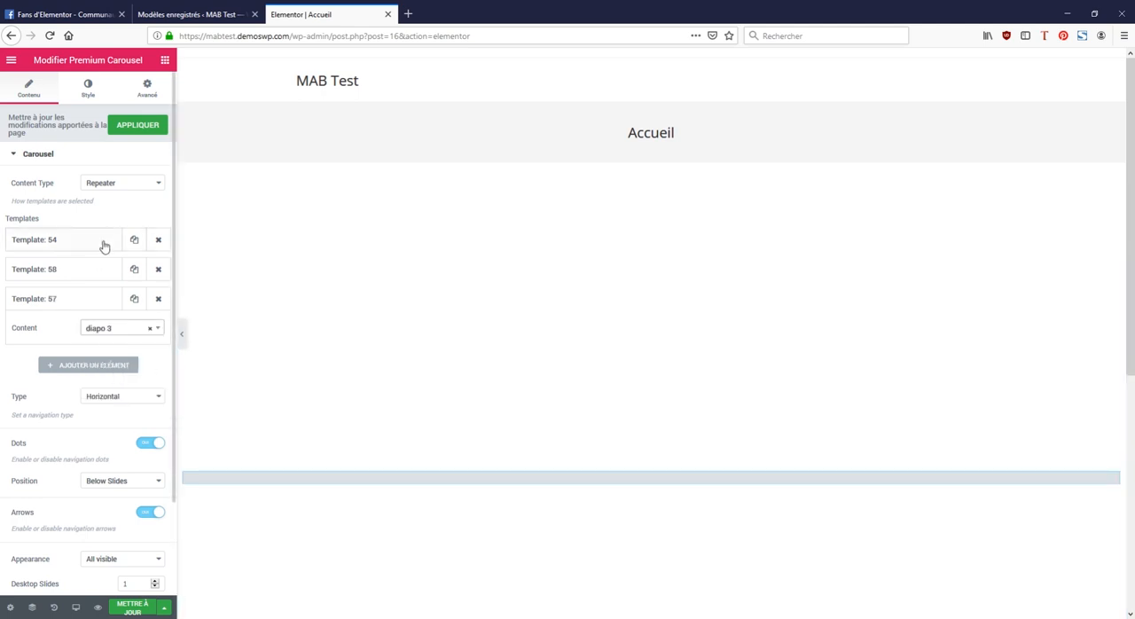
Step: Set the carousel's appearance to One at a time and update the page
scroll(104, 248, "down", 1)
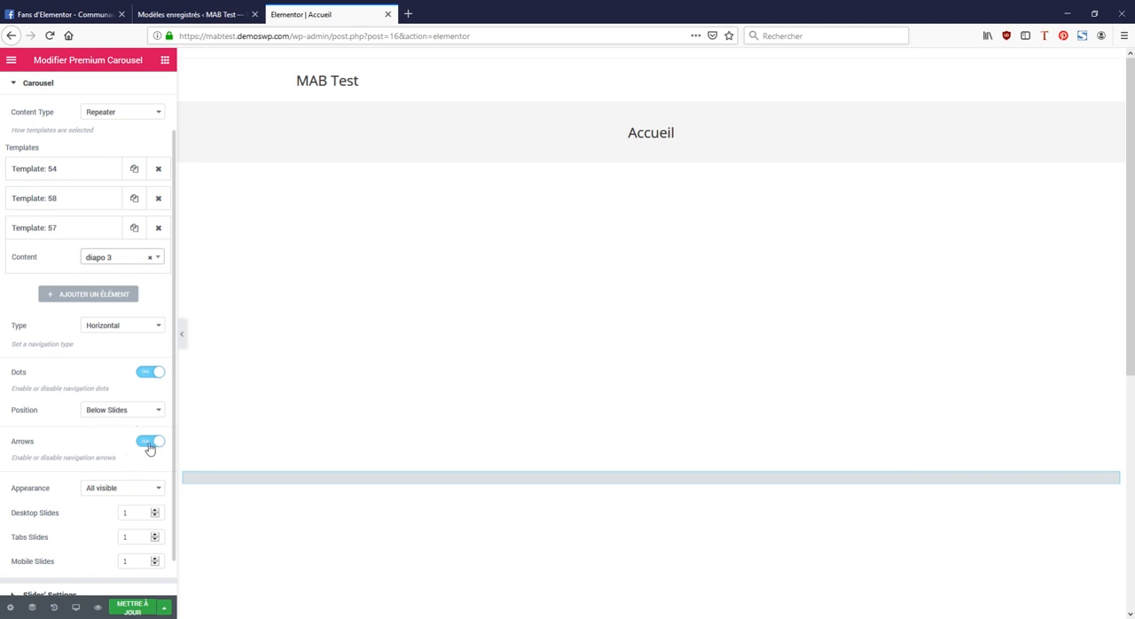
scroll(90, 435, "down", 1)
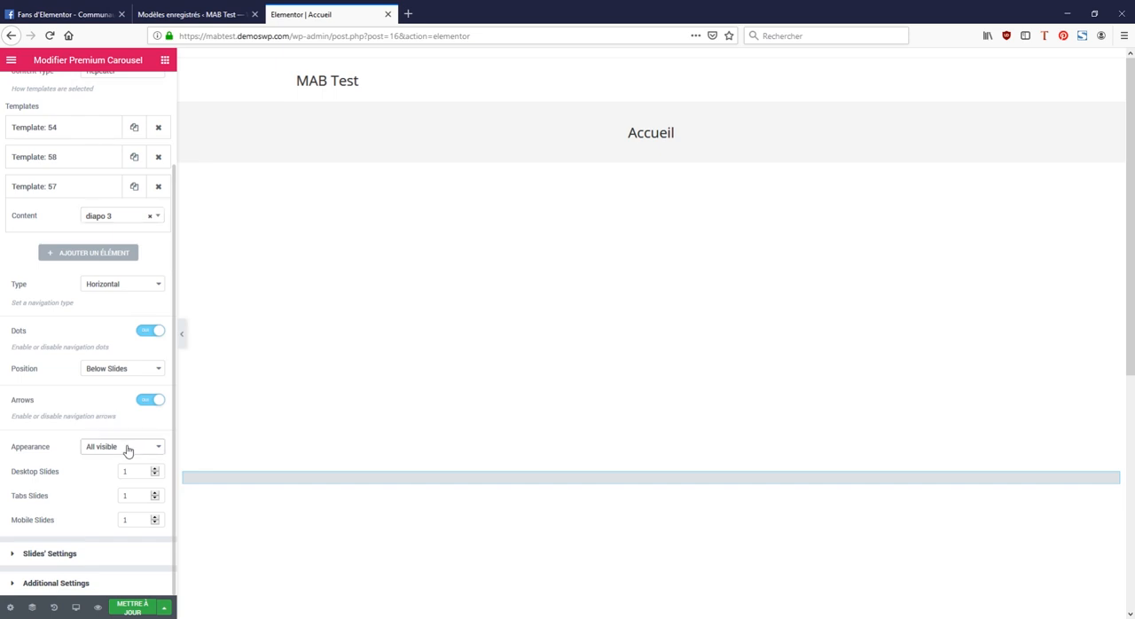
left_click(124, 474)
scroll(92, 483, "up", 3)
scroll(93, 486, "down", 3)
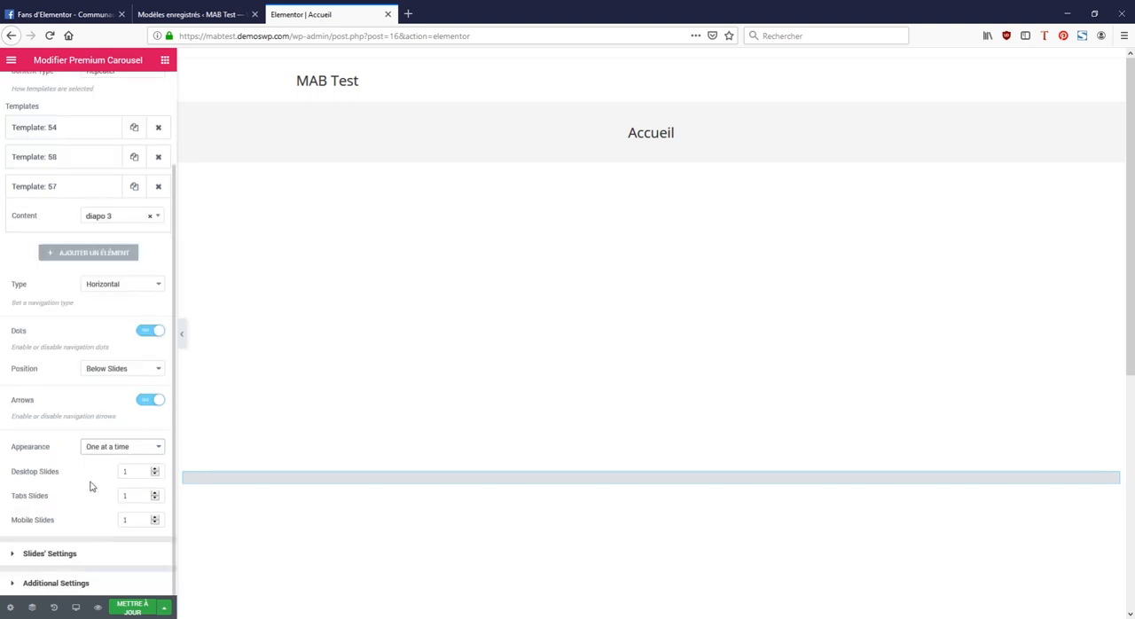
left_click(132, 608)
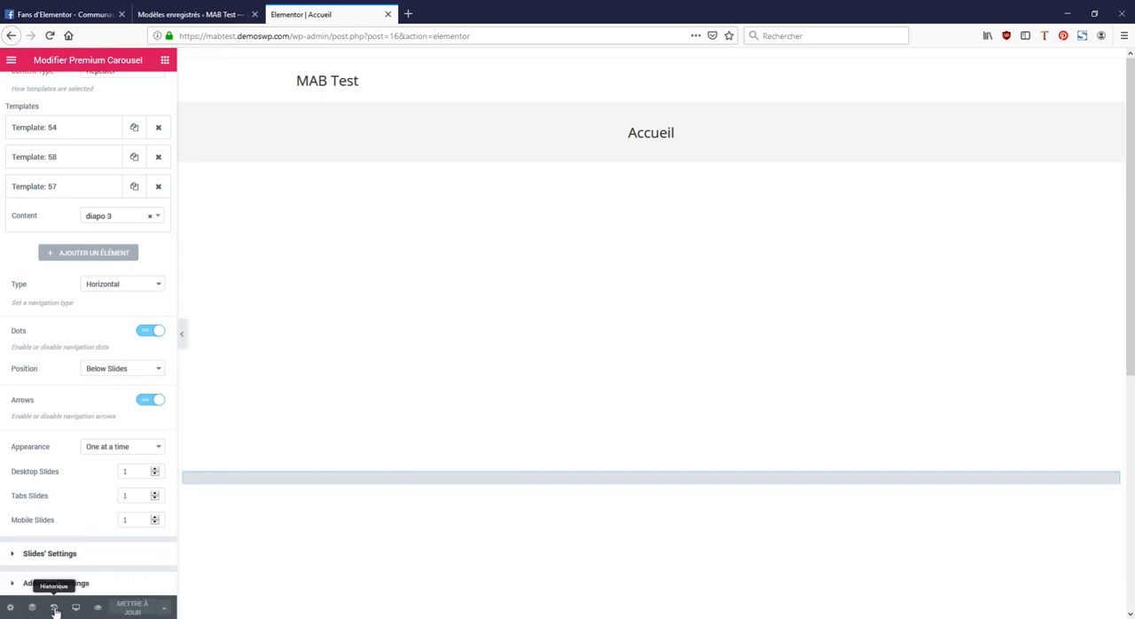
Step: View the published home page and go through the carousel's slides with the next arrow
left_click(11, 60)
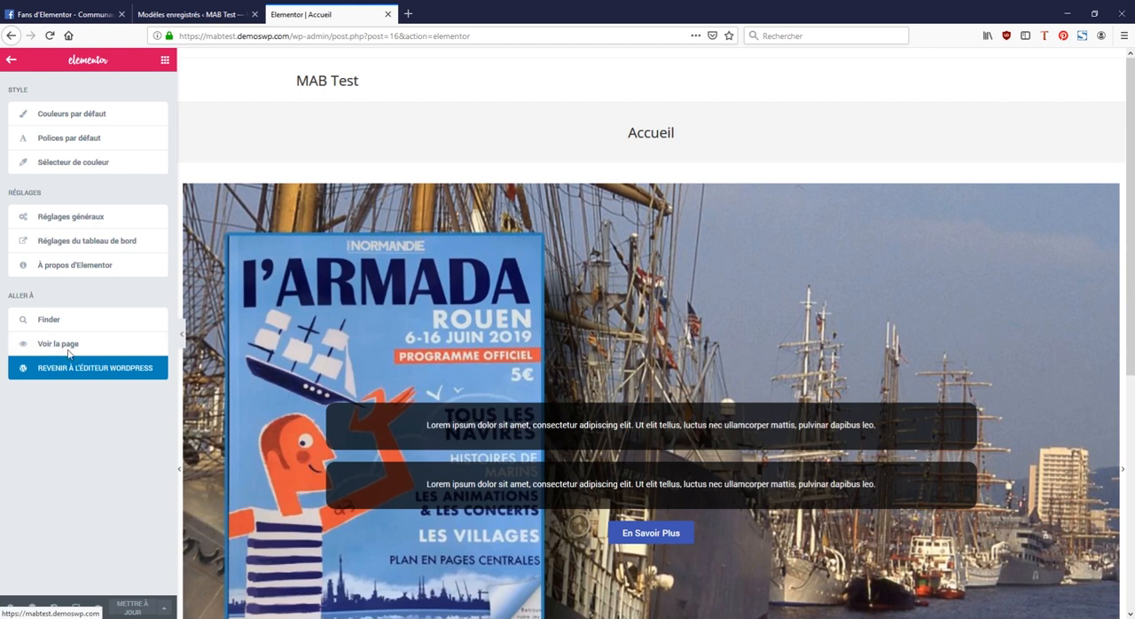
left_click(52, 349)
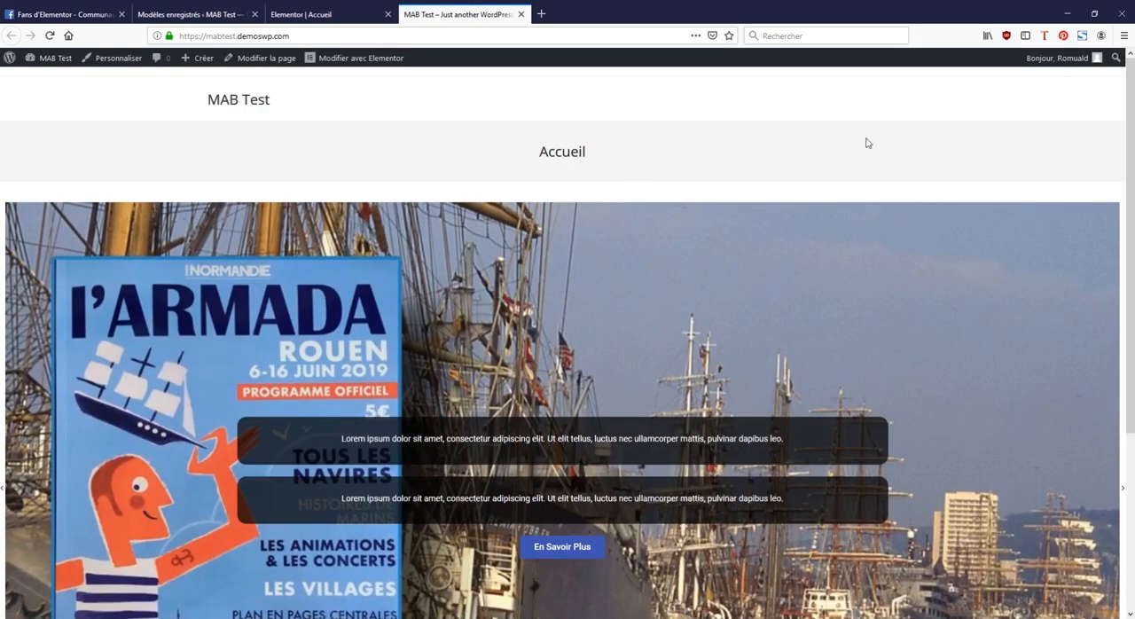
left_click_drag(1131, 157, 1133, 268)
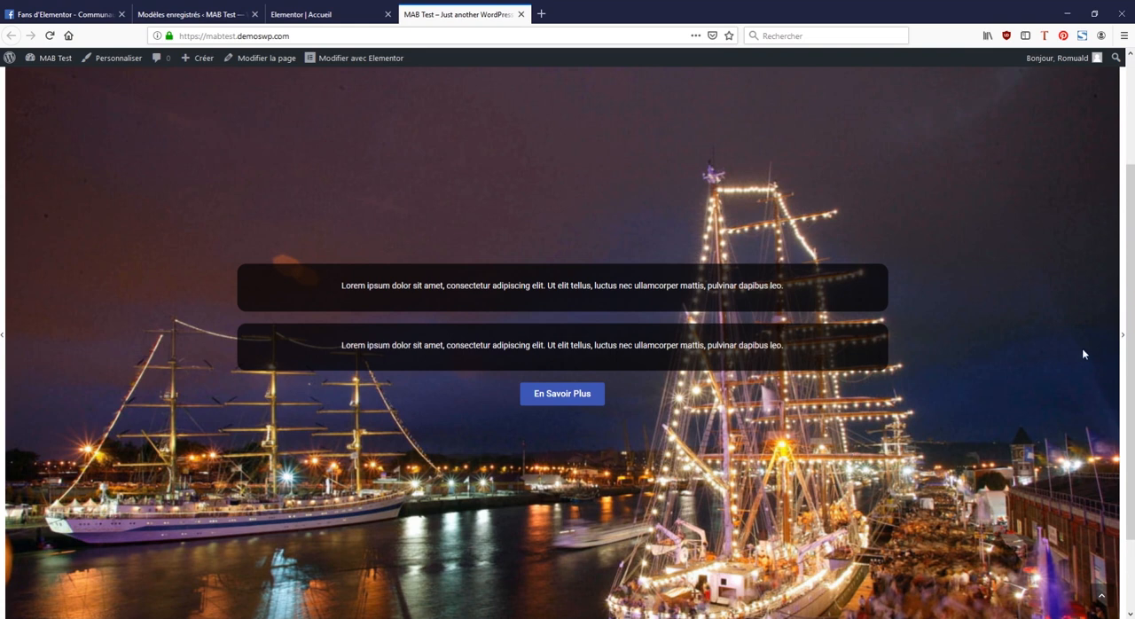
left_click(1122, 347)
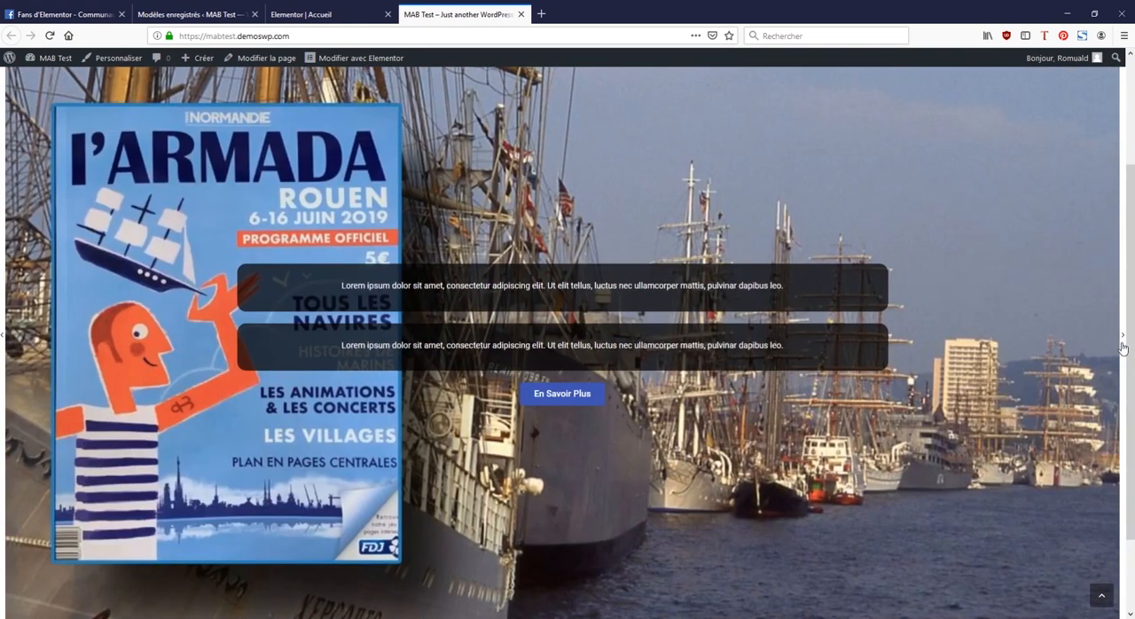
left_click(1122, 348)
left_click(1122, 348)
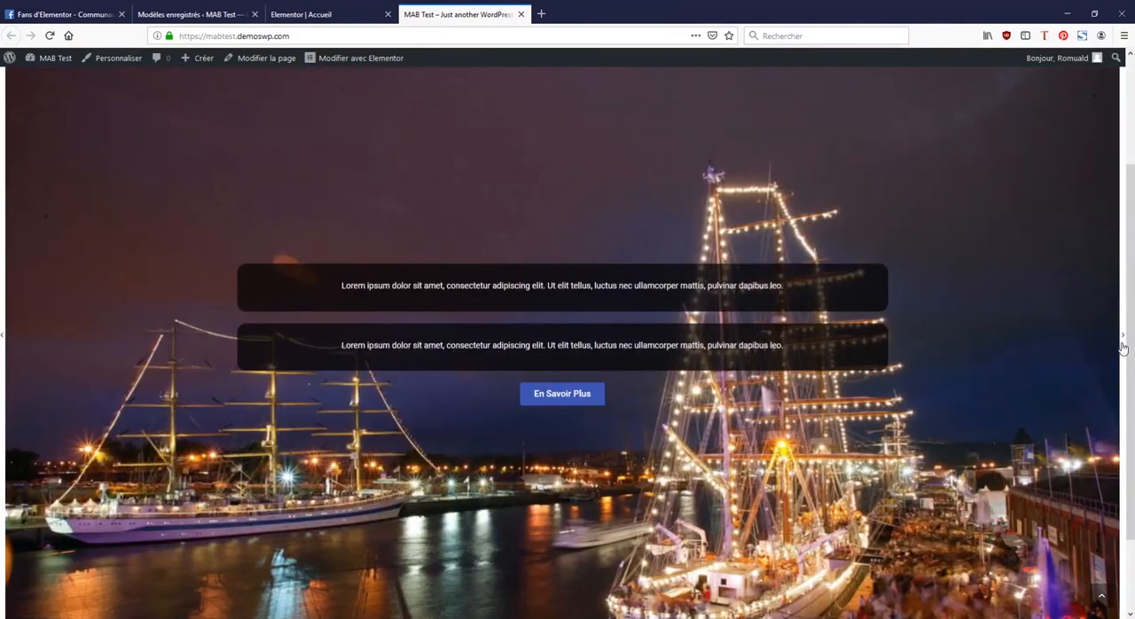
left_click(1122, 348)
left_click(1122, 347)
left_click(1122, 347)
left_click(1122, 348)
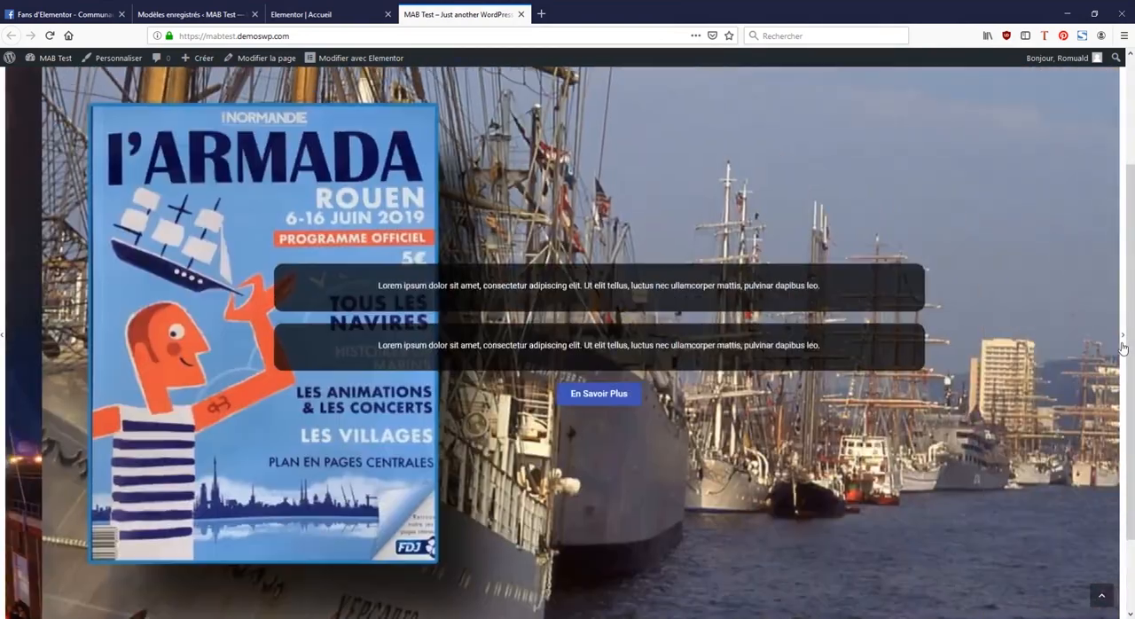
Step: Test the carousel's third navigation dot below the slides, then advance through the slides again
scroll(1122, 335, "down", 1)
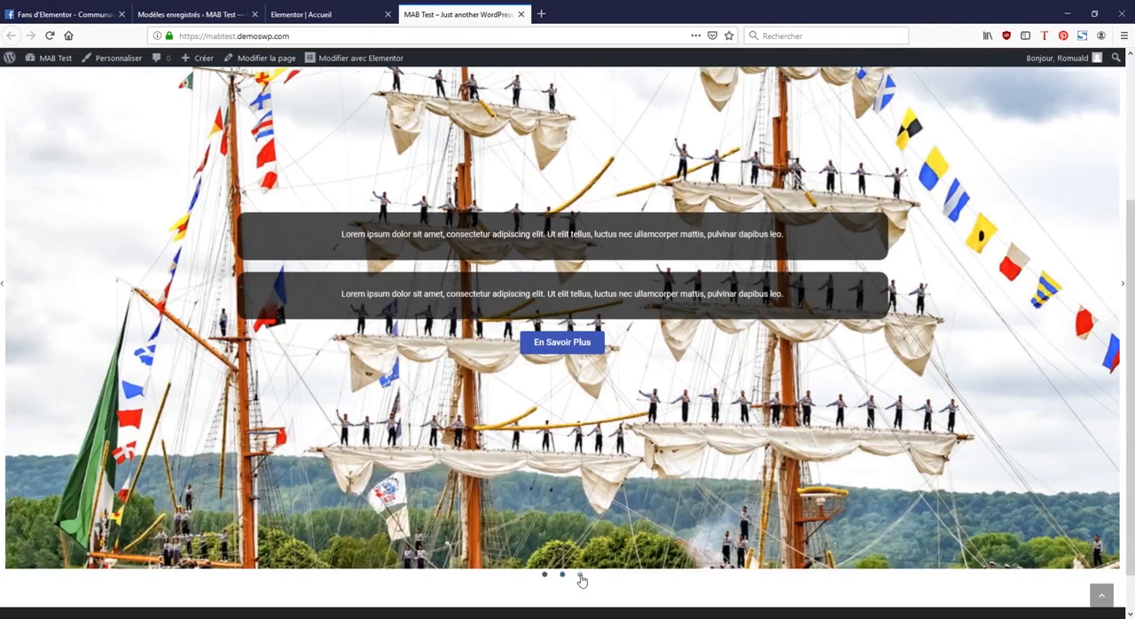
left_click(580, 575)
left_click(1124, 287)
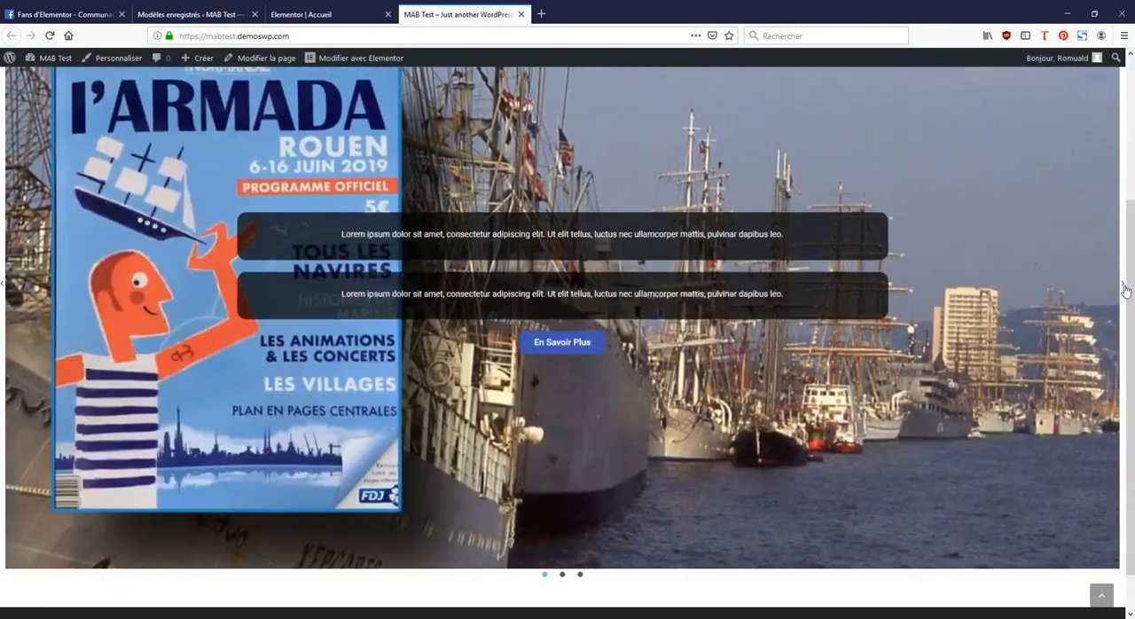
left_click(1124, 287)
left_click(1124, 286)
scroll(1122, 293, "up", 2)
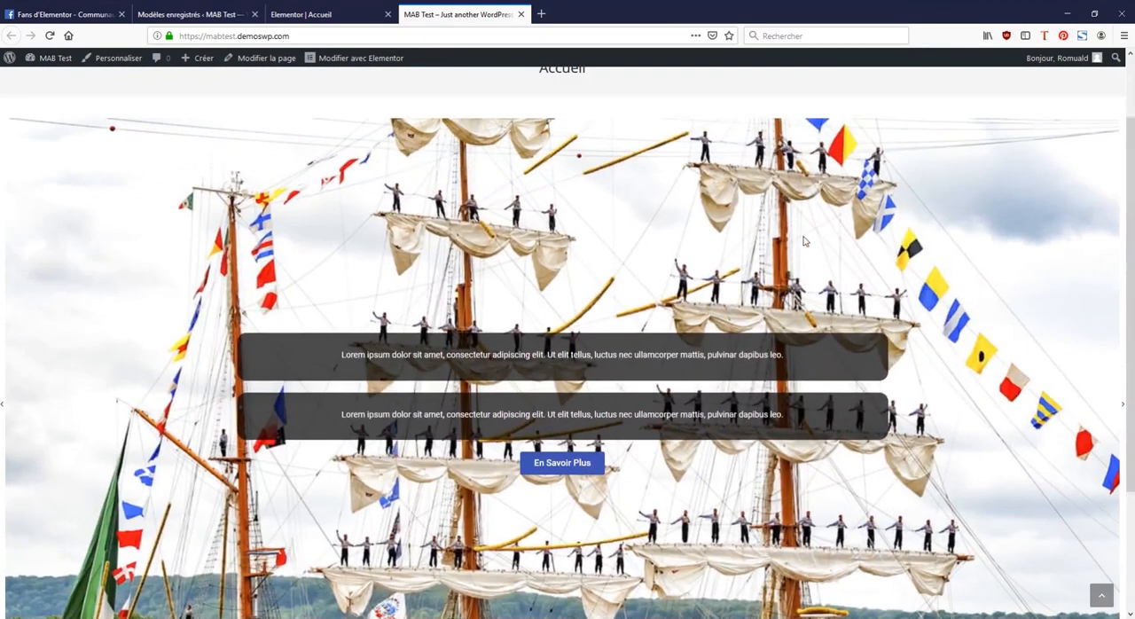
Step: Return to the Elementor editor and examine the carousel's navigation arrow, navigation dot, advanced and motion effect options
left_click(332, 15)
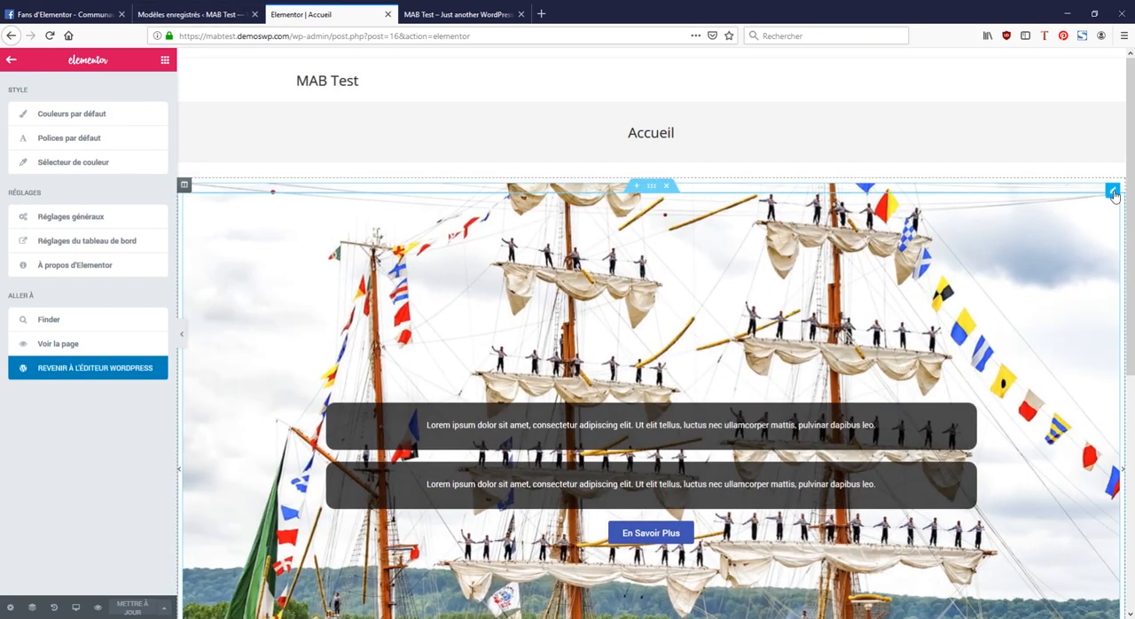
left_click(1113, 192)
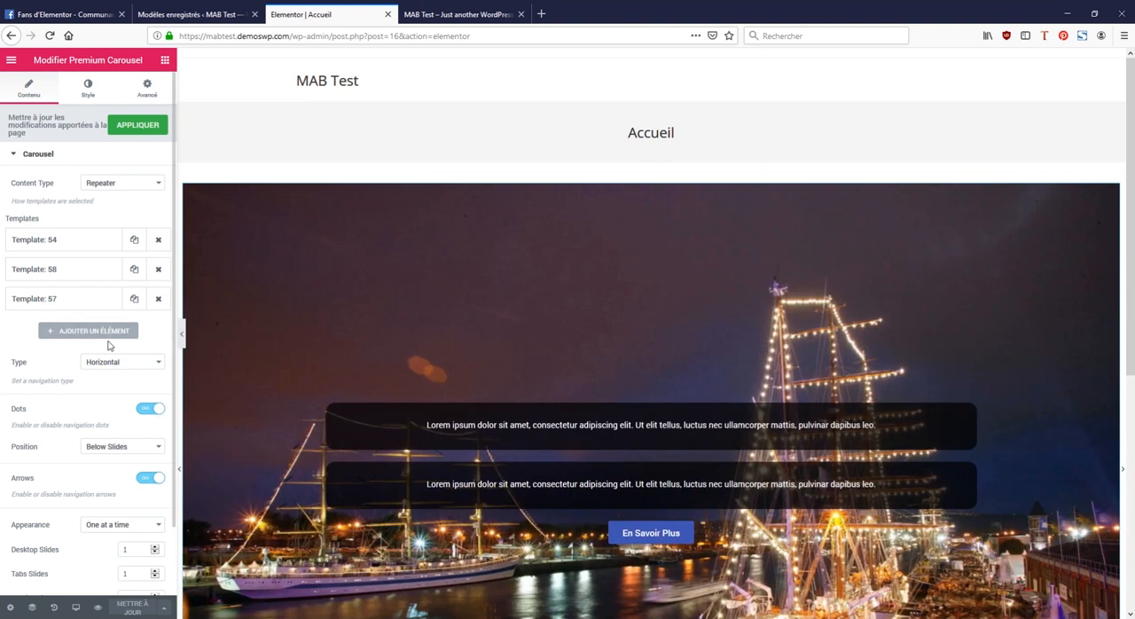
left_click(87, 91)
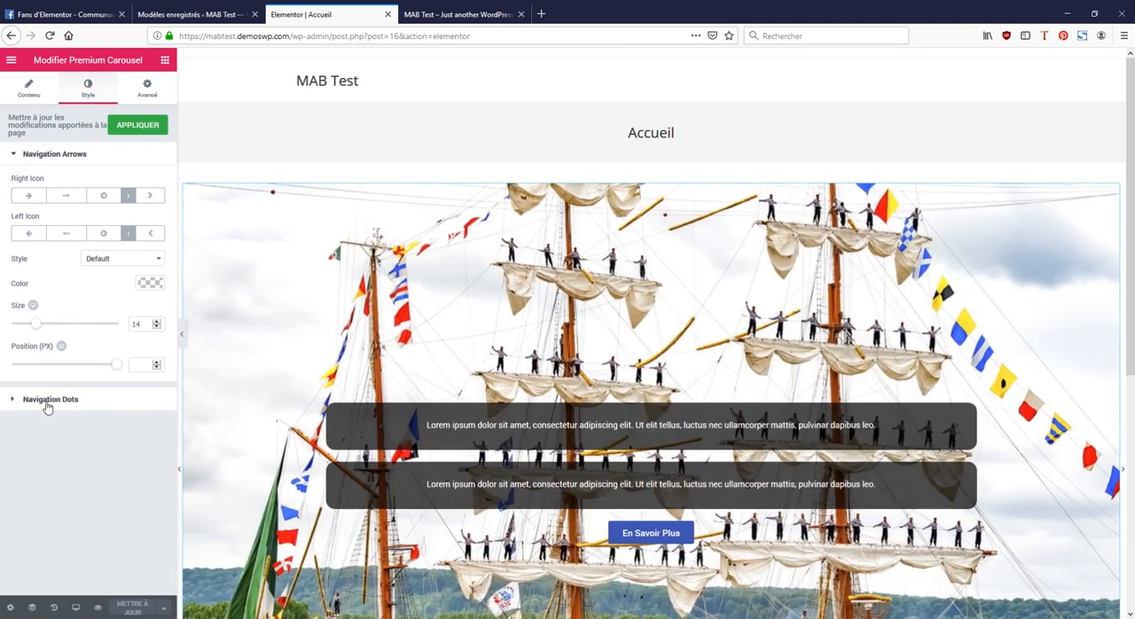
left_click(48, 401)
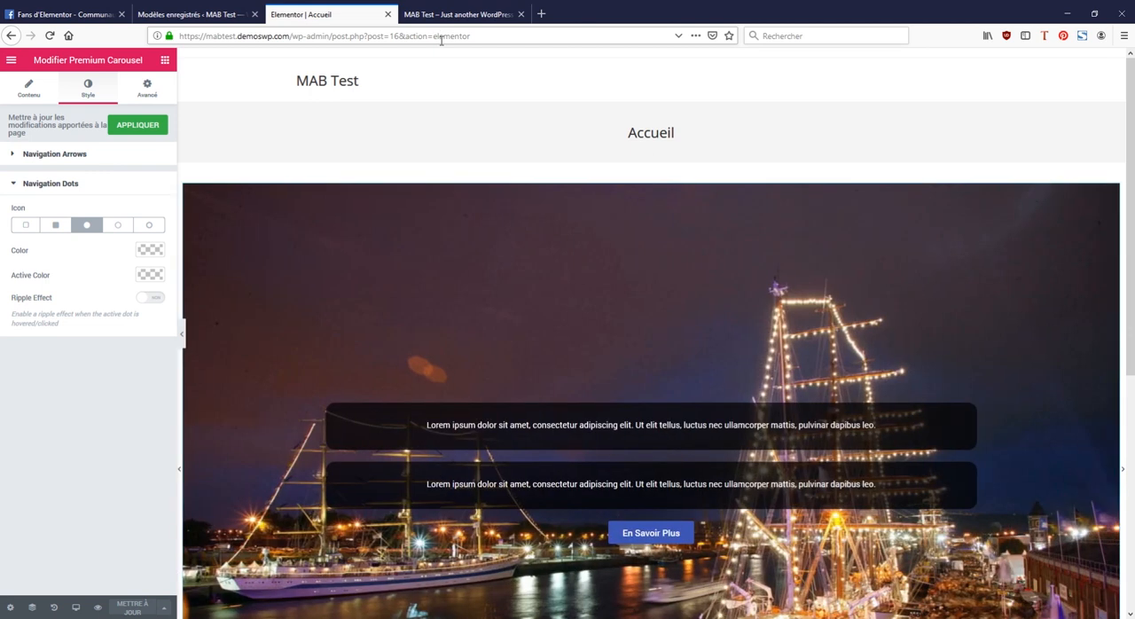
scroll(383, 224, "down", 3)
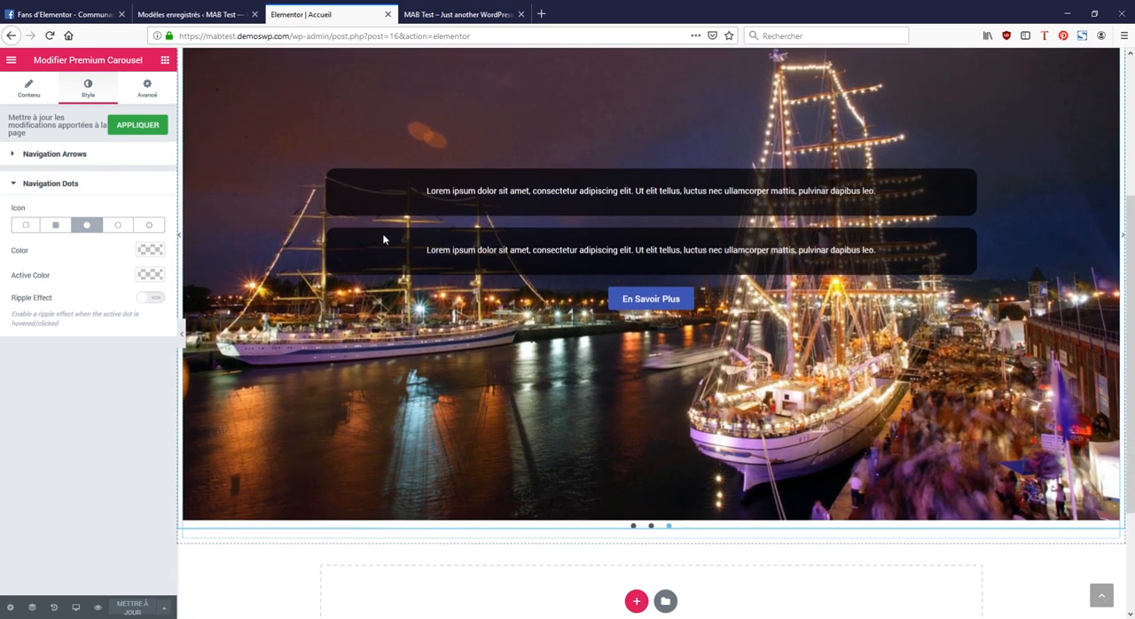
scroll(382, 242, "up", 2)
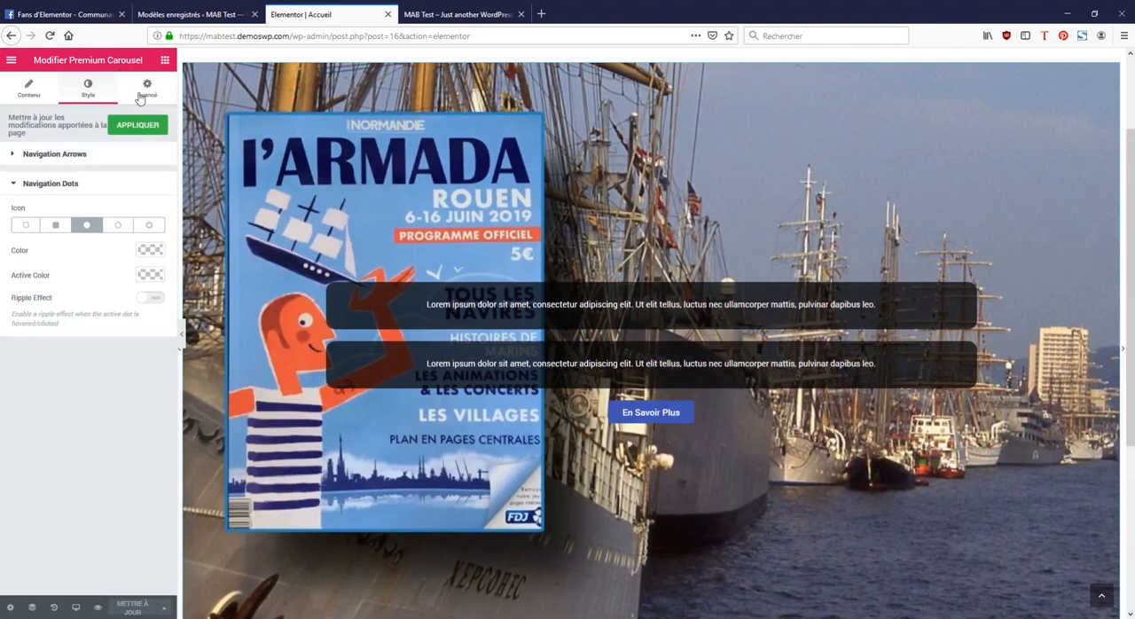
left_click(145, 90)
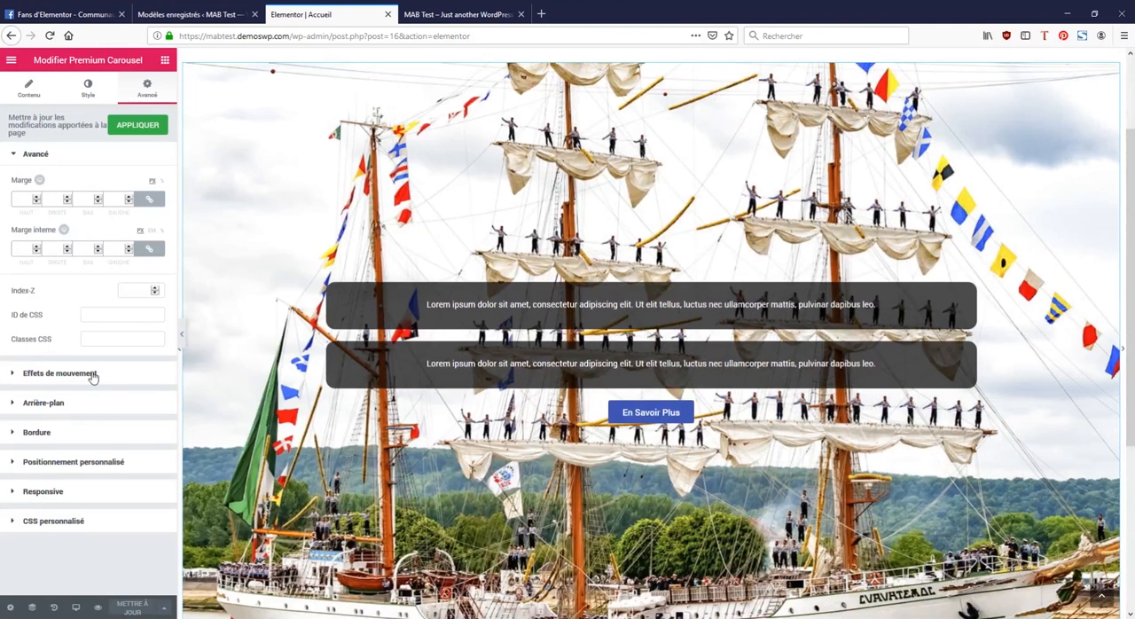
left_click(93, 374)
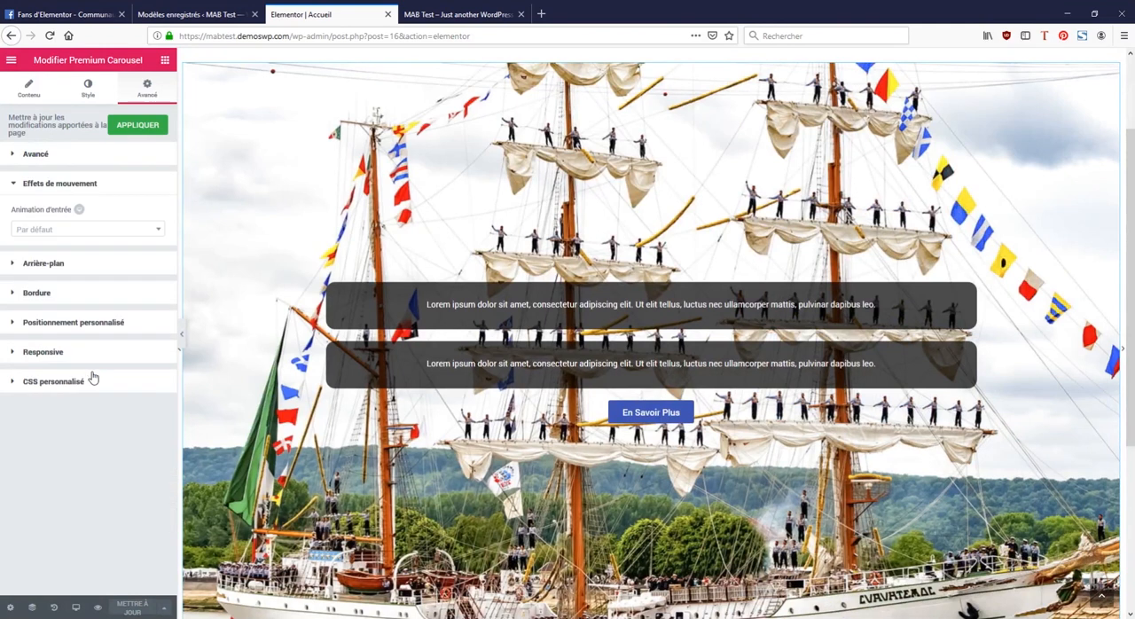
Step: Set the carousel's slide transition speed to 1000 ms and update the page
left_click(29, 89)
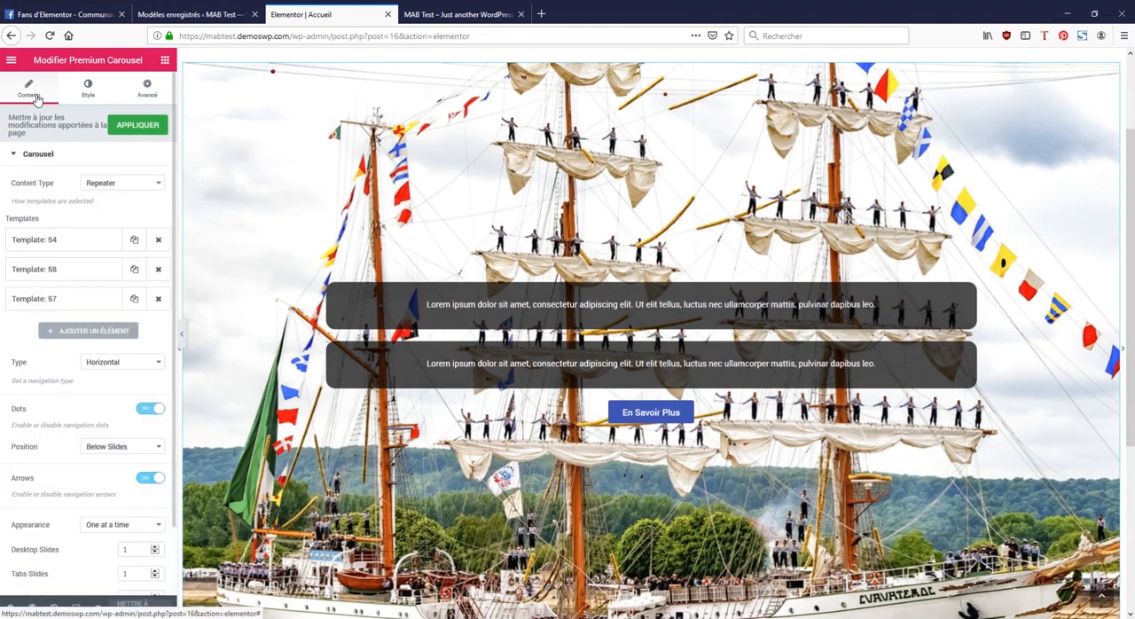
left_click(19, 154)
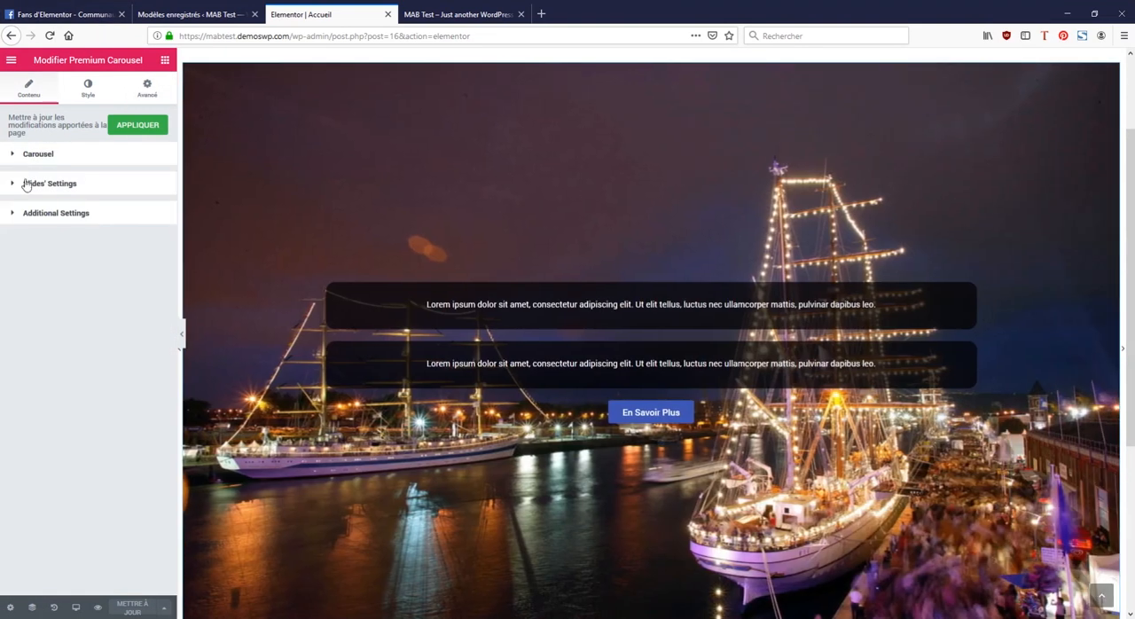
left_click(13, 184)
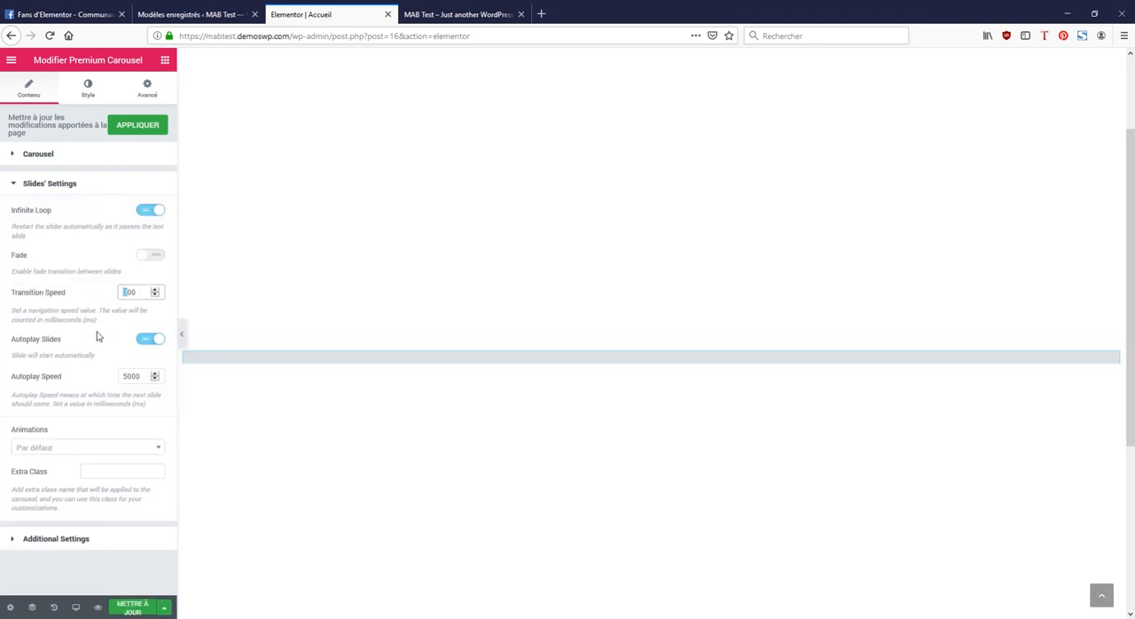
type("100")
key("BackSpace")
key("BackSpace")
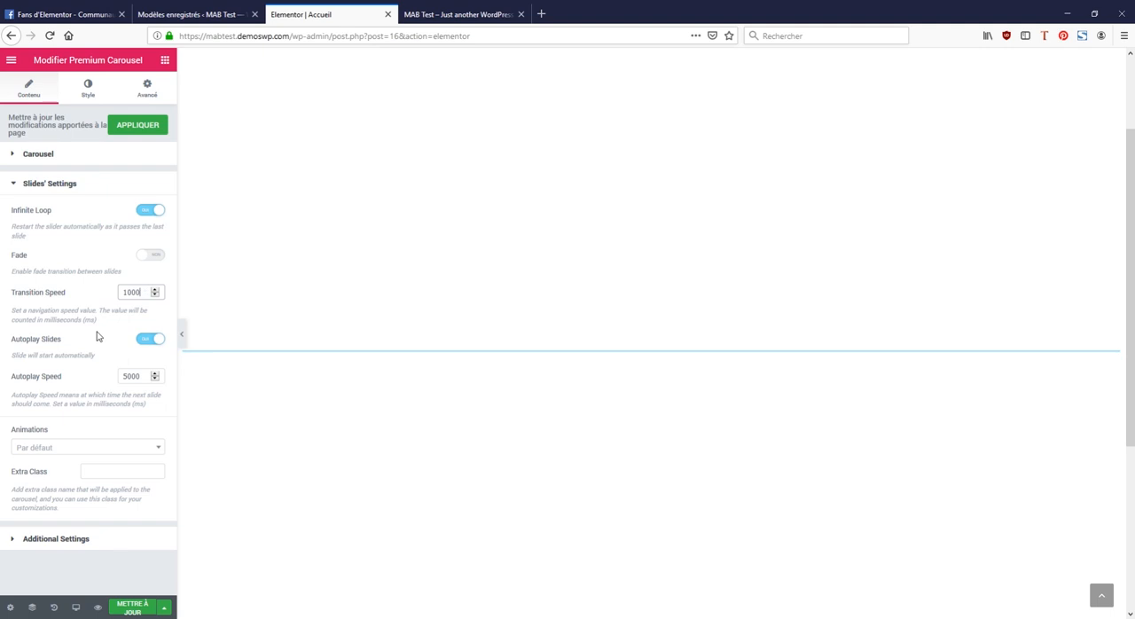
left_click(132, 607)
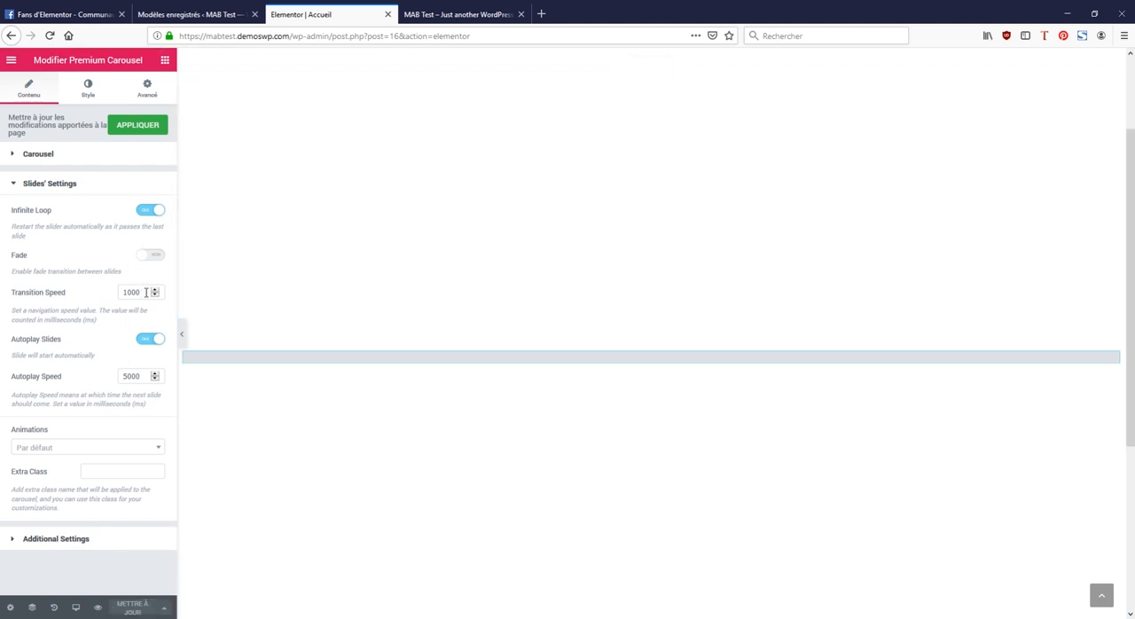
Step: Reload the published home page and check the carousel's slide transitions
left_click(448, 15)
key("F5")
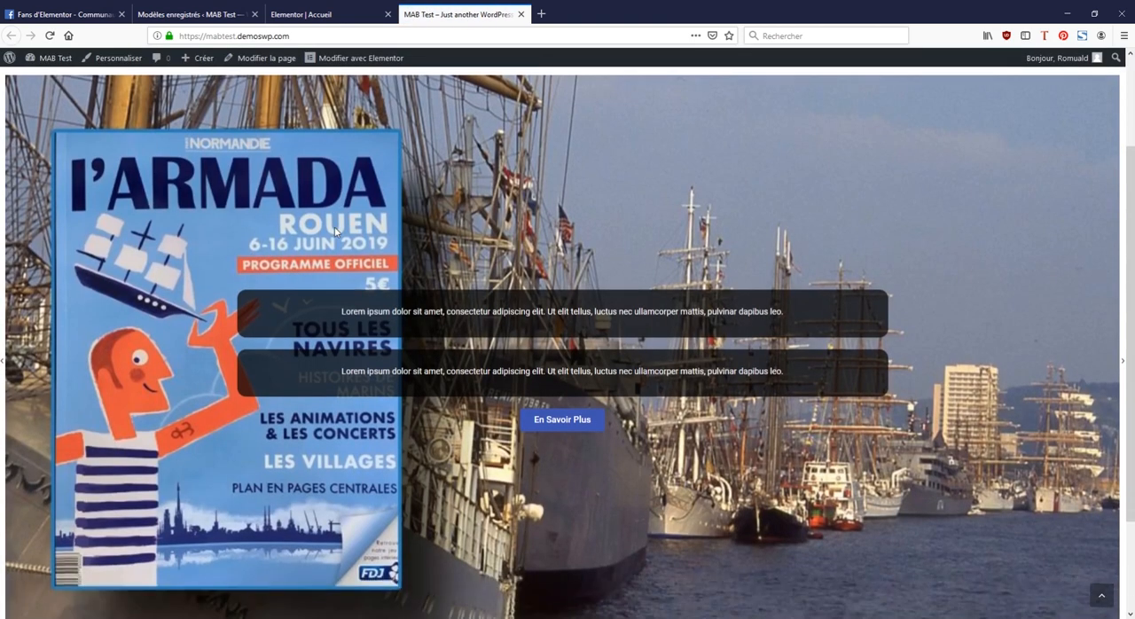
scroll(335, 232, "up", 1)
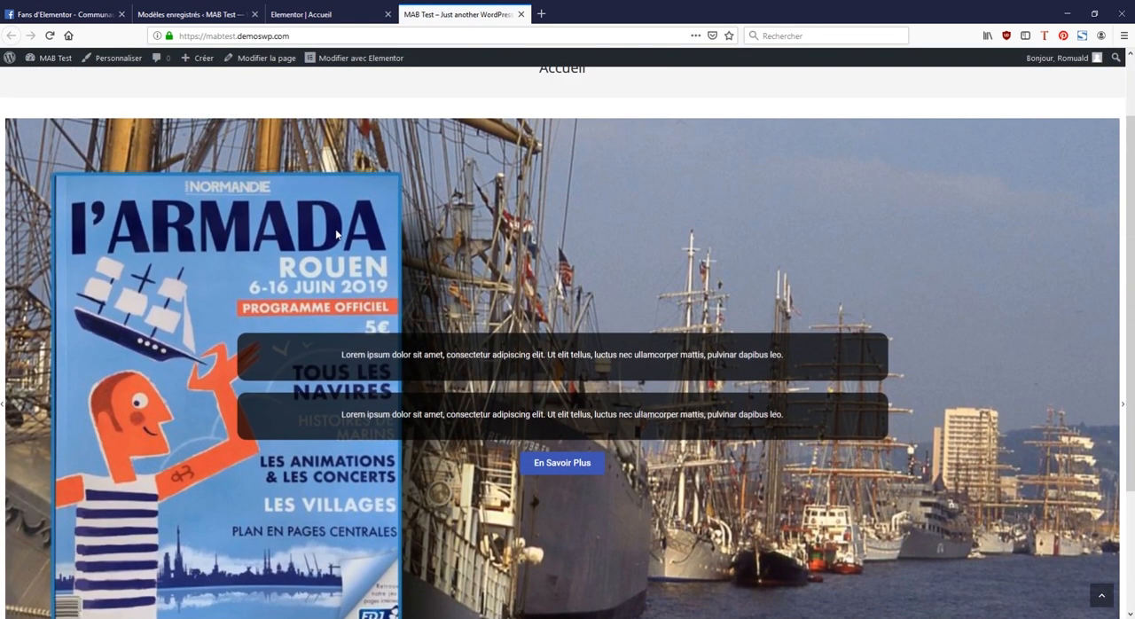
scroll(336, 233, "down", 2)
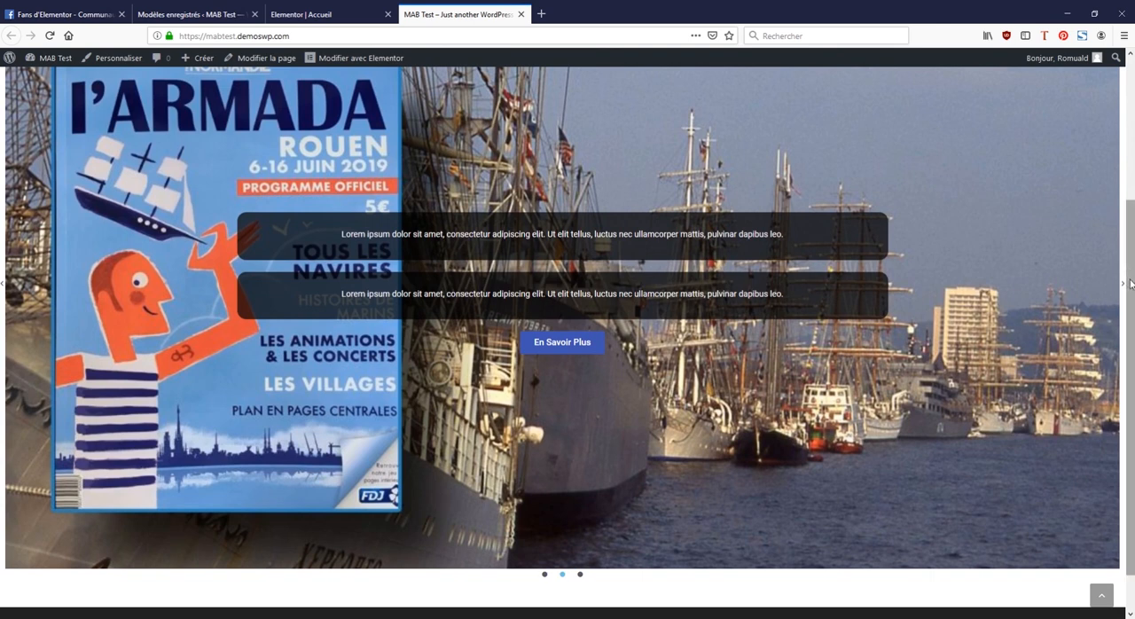
scroll(1124, 257, "up", 1)
scroll(1131, 266, "up", 1)
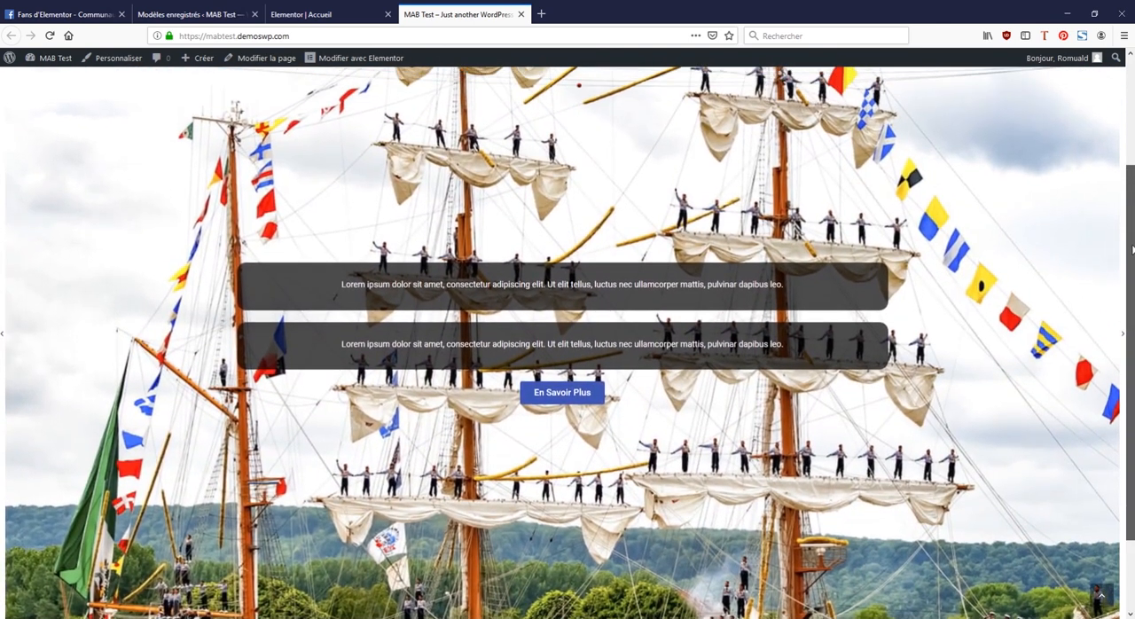